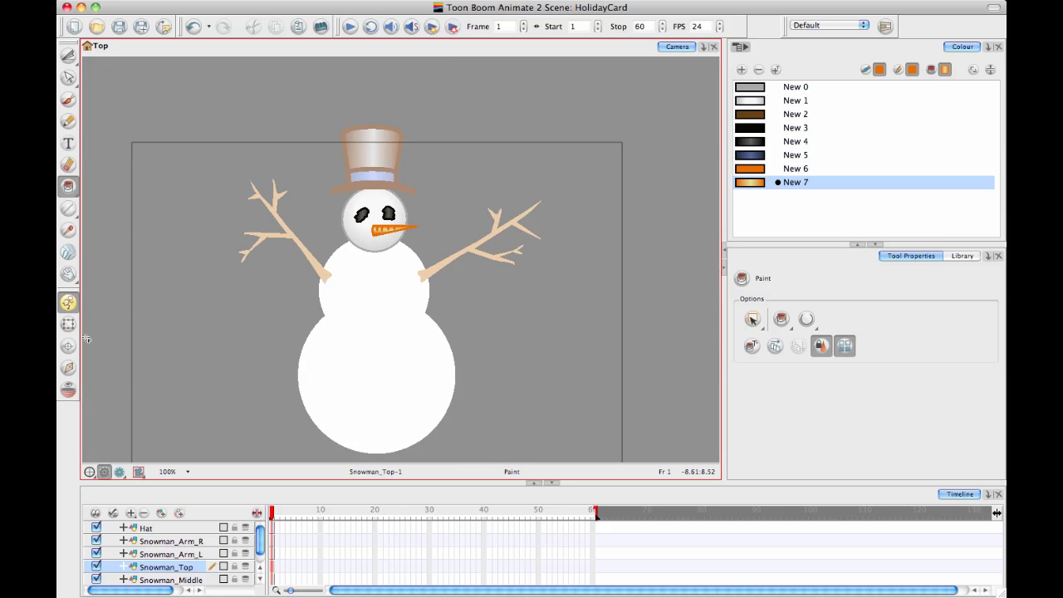
# - Try rotating the snowman's middle section with the Transform tool, then undo the rotation
pyautogui.click(68, 324)
pyautogui.press('Escape')
pyautogui.moveTo(415, 303); pyautogui.dragTo(408, 267)
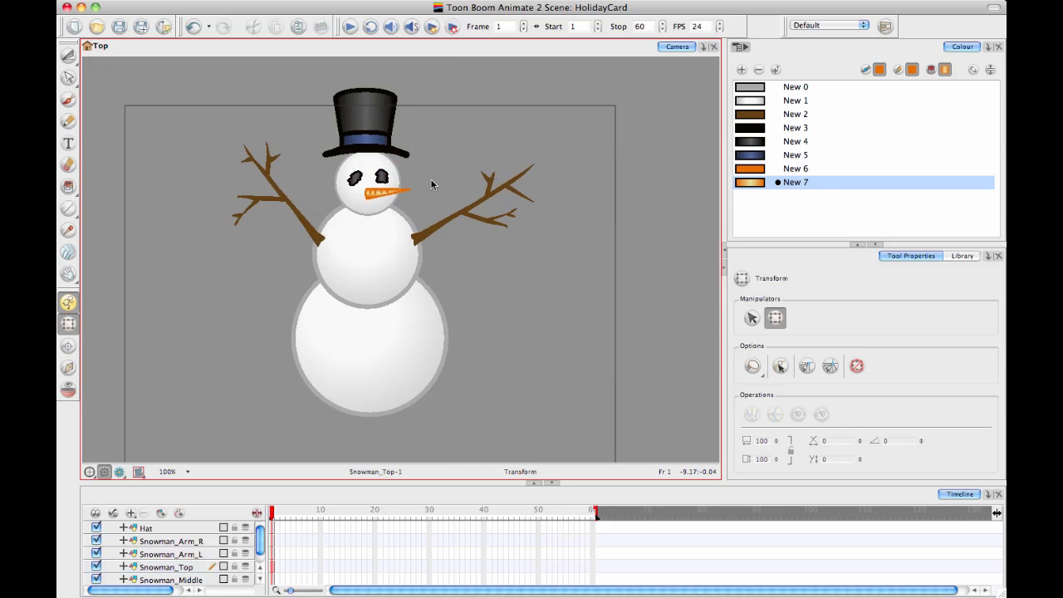
pyautogui.scroll(-1, 431, 185)
pyautogui.click(385, 269)
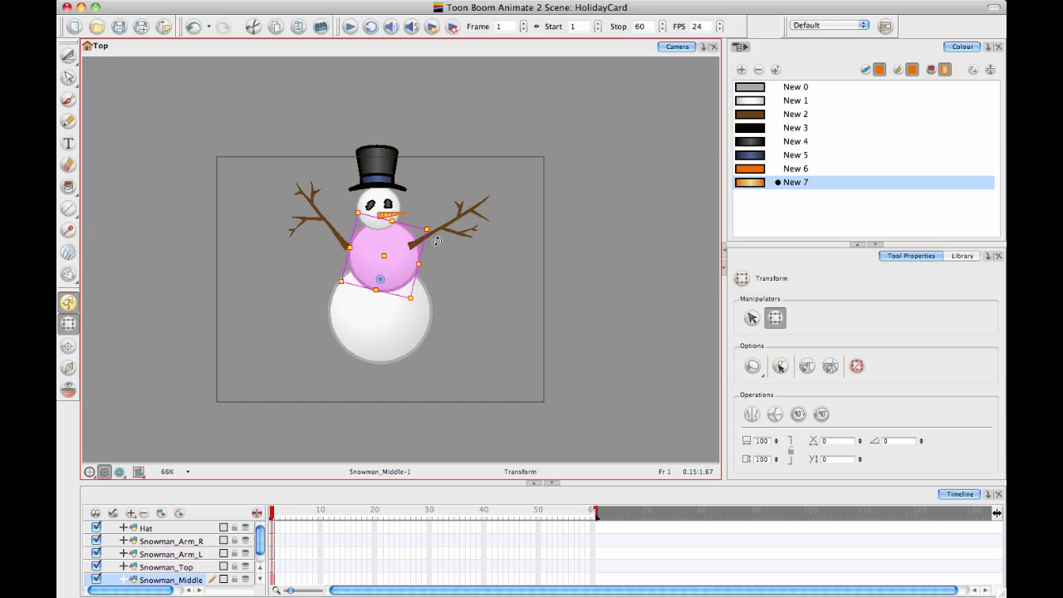
pyautogui.click(506, 272)
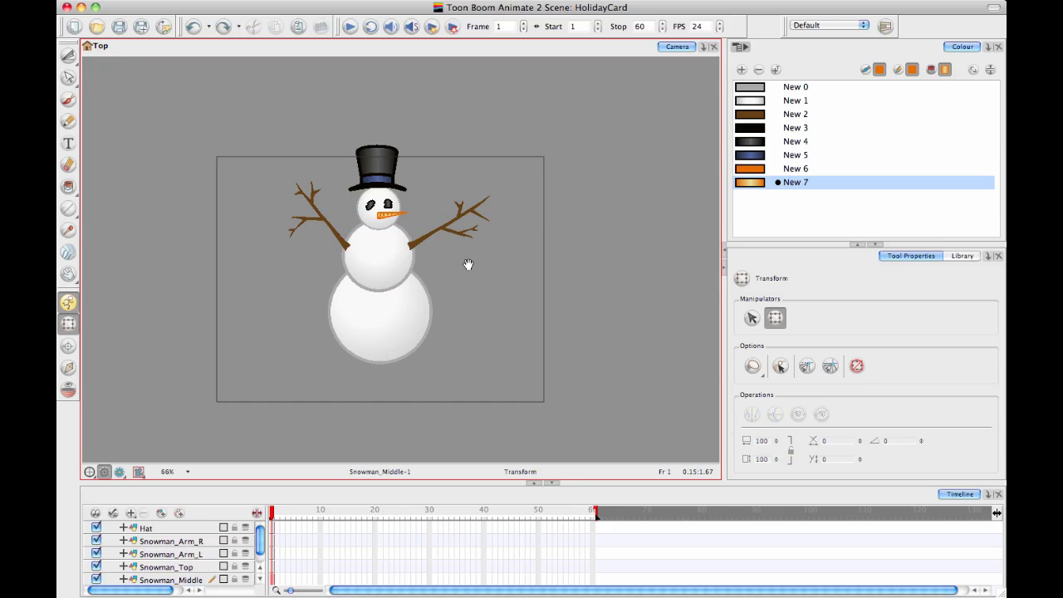
pyautogui.moveTo(468, 264); pyautogui.dragTo(435, 255)
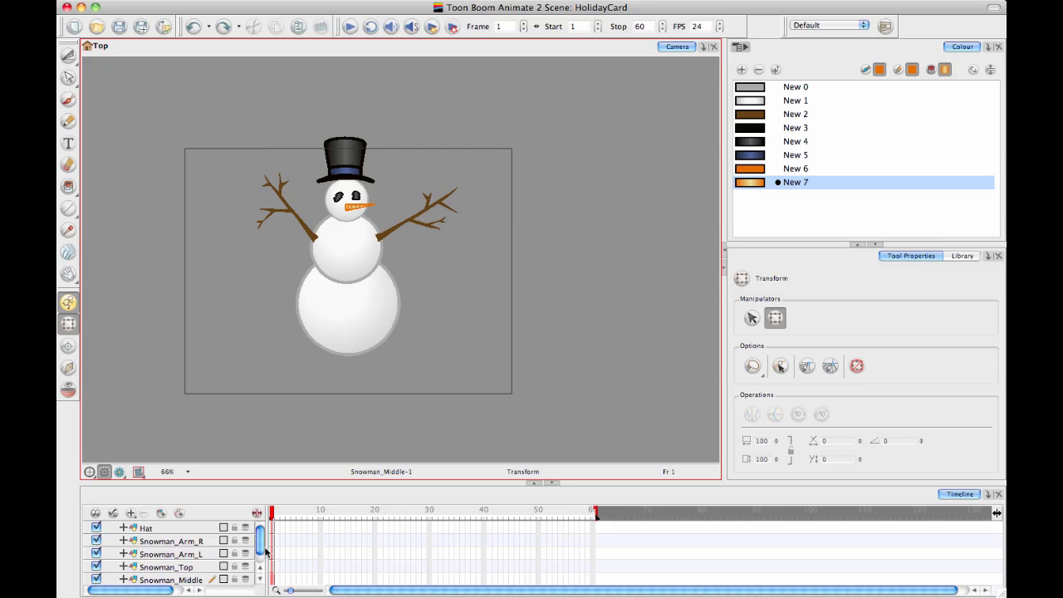
# - Place the Hat layer's pivot at the centre of the hat's brim
pyautogui.click(204, 530)
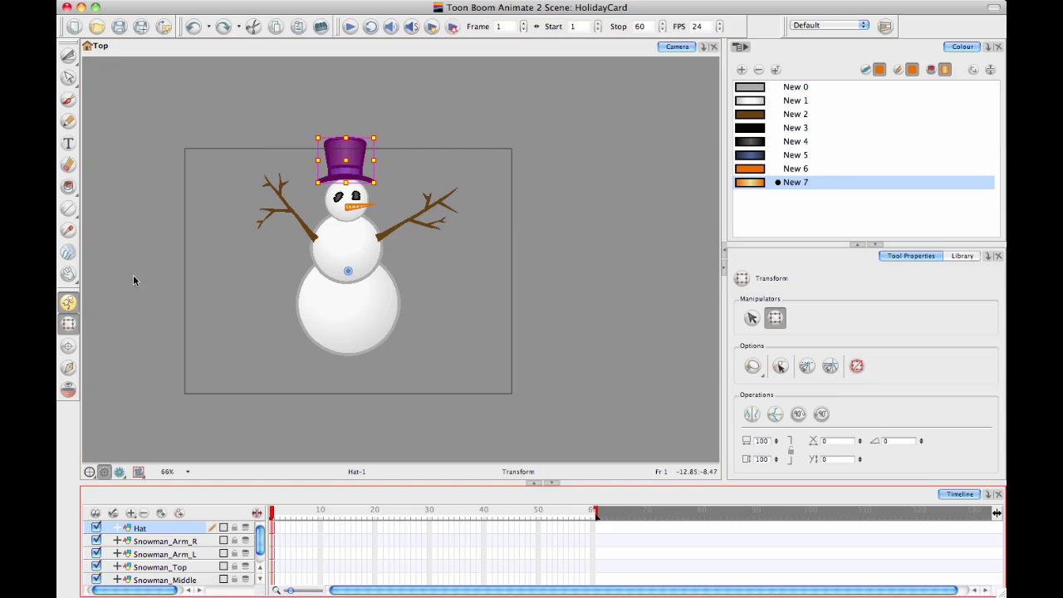
pyautogui.click(68, 346)
pyautogui.click(348, 180)
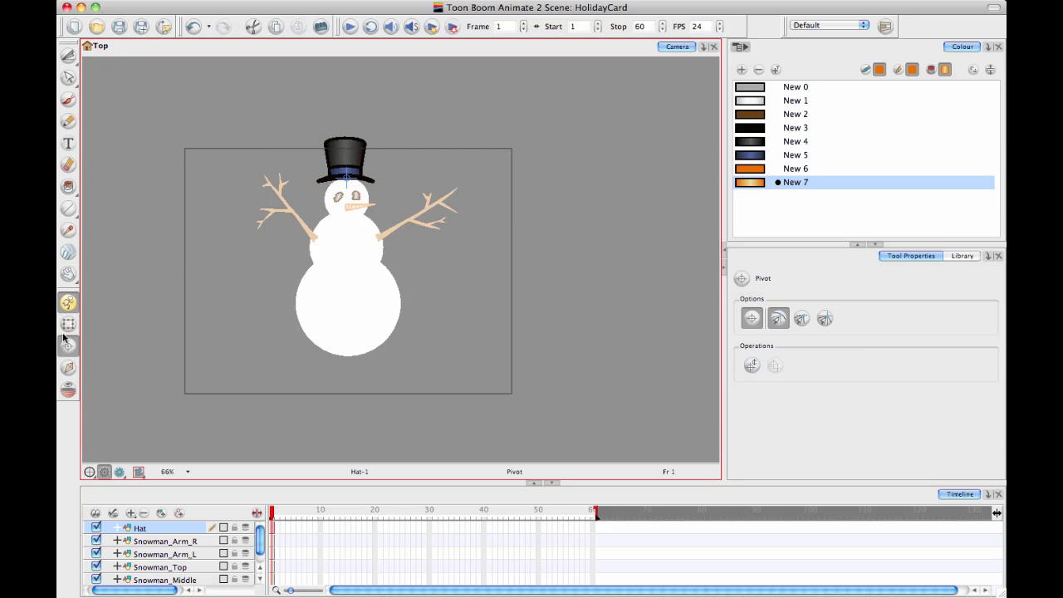
# - Place the pivots of Snowman_Arm_R and Snowman_Arm_L where each arm meets the body
pyautogui.click(274, 542)
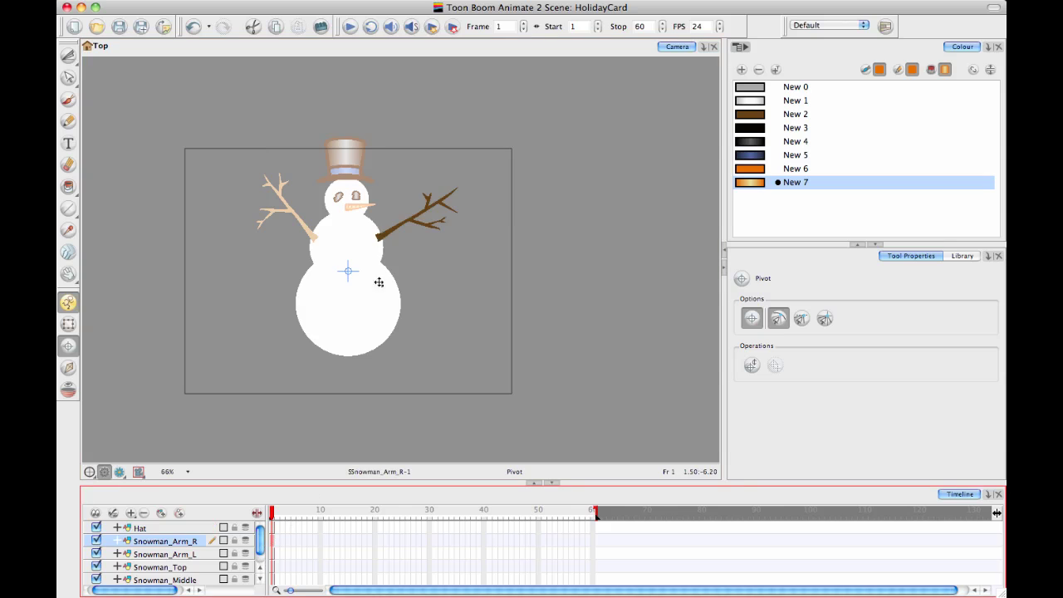
pyautogui.click(375, 241)
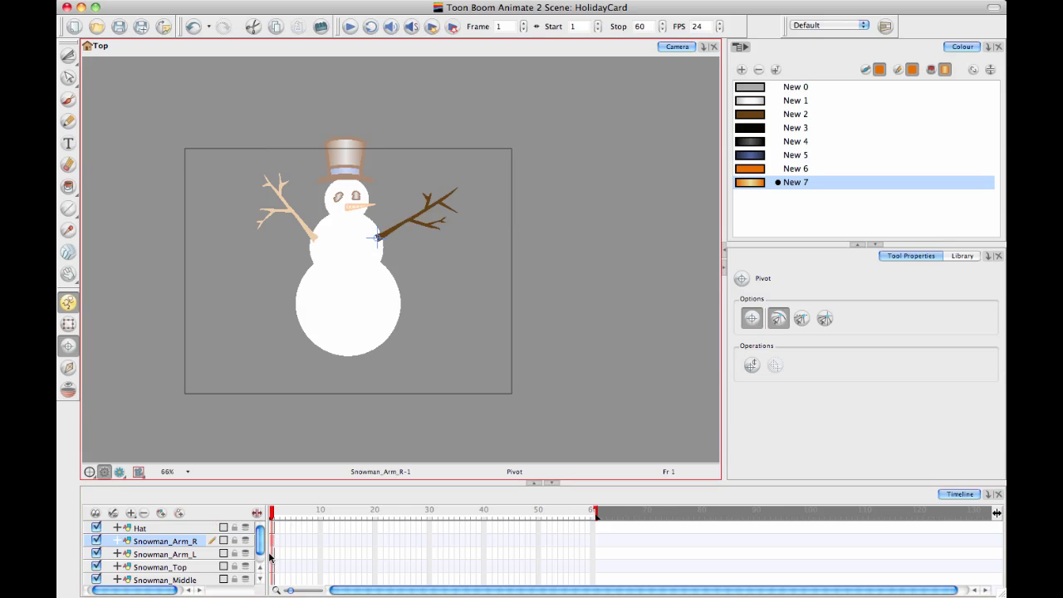
pyautogui.click(274, 555)
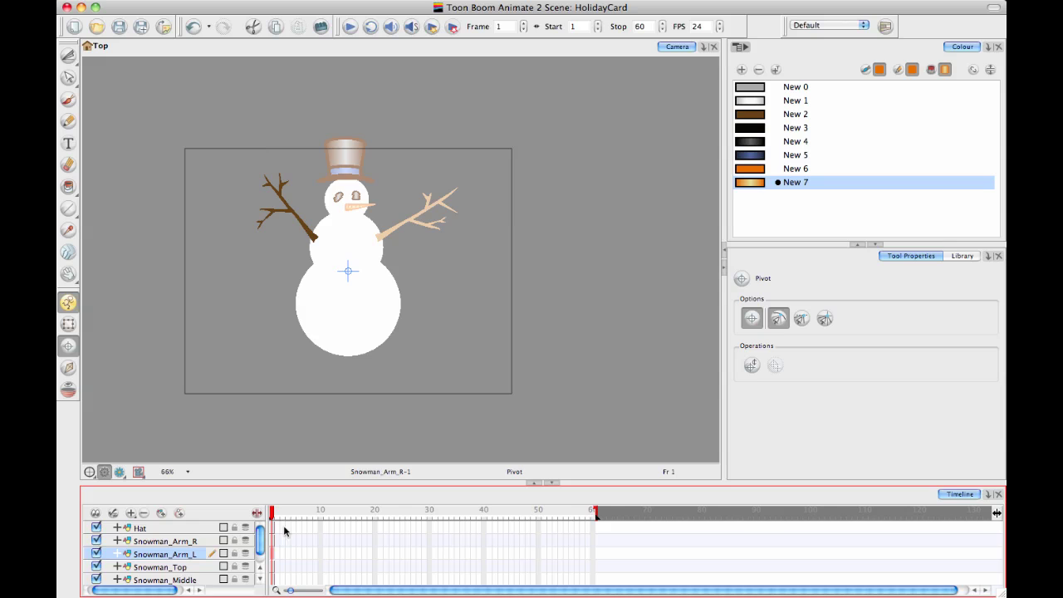
pyautogui.click(313, 241)
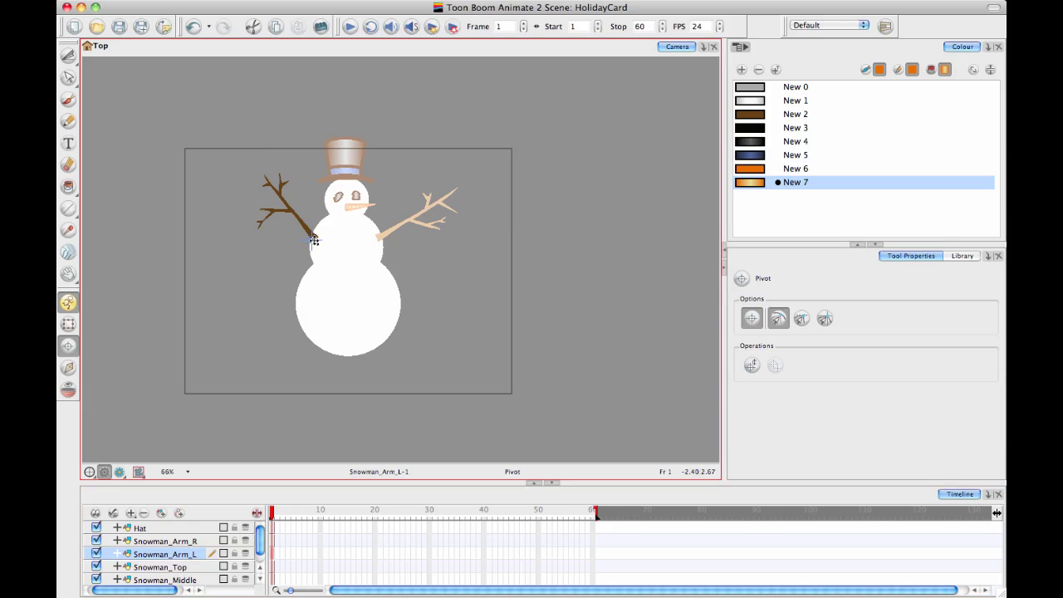
# - Place the Snowman_Top pivot at the base of the head and the Snowman_Base pivot near the bottom of the lowest ball
pyautogui.click(274, 571)
pyautogui.click(347, 220)
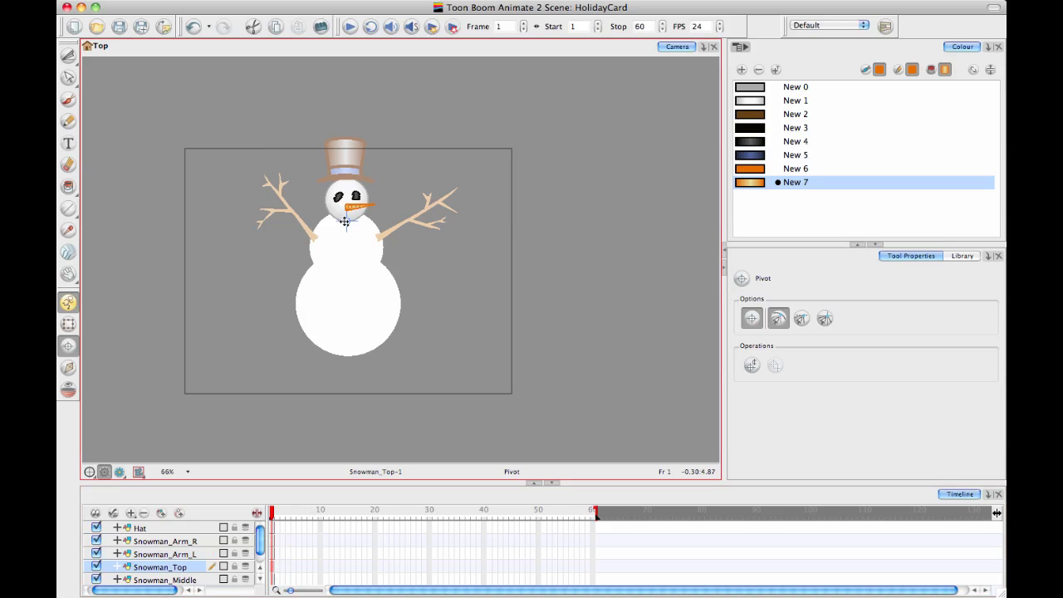
pyautogui.scroll(-1, 258, 571)
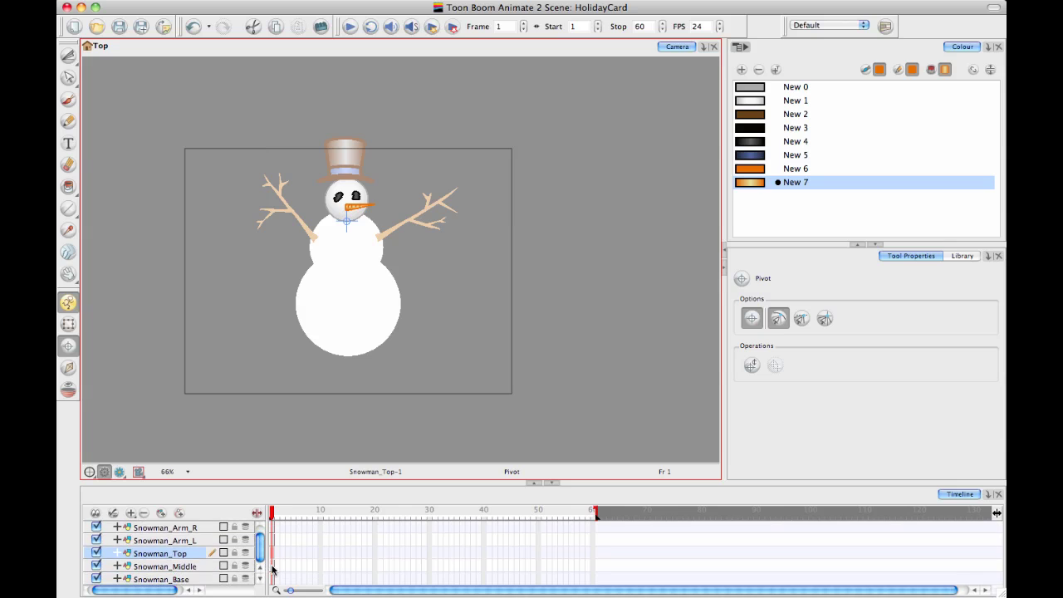
pyautogui.click(273, 568)
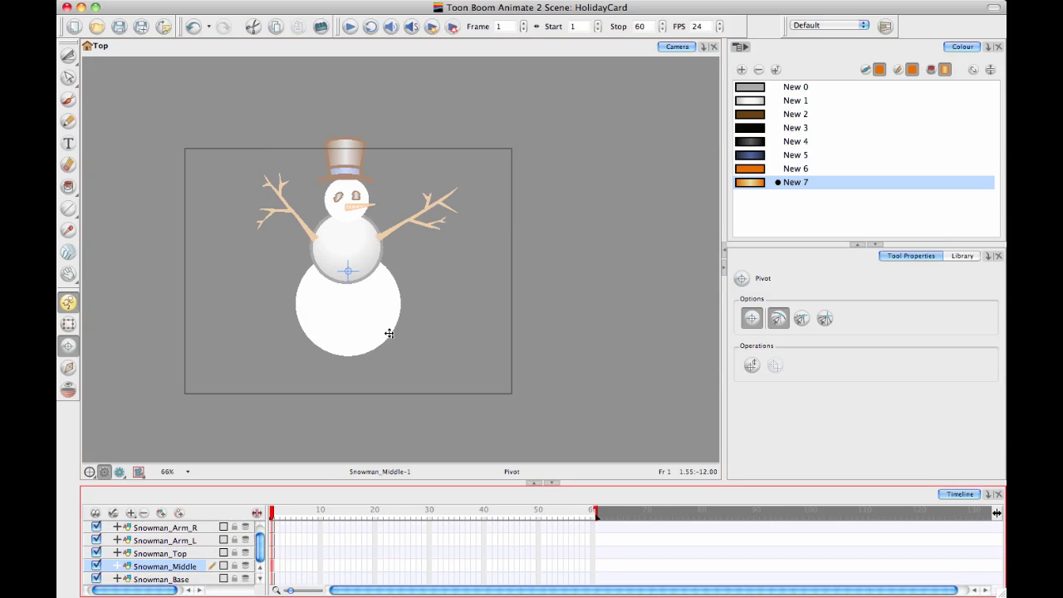
pyautogui.click(272, 579)
pyautogui.click(348, 347)
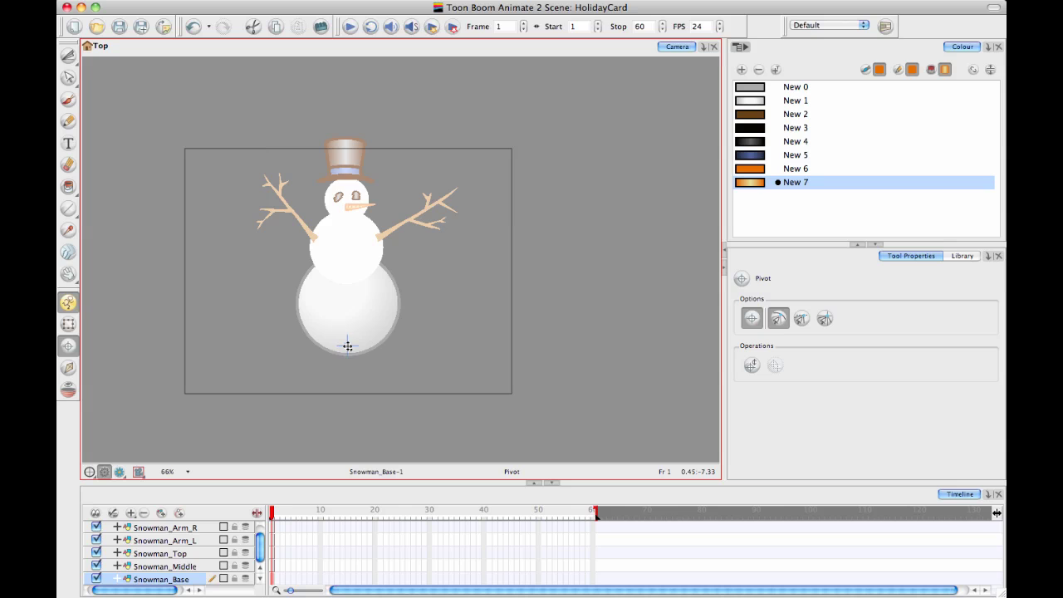
# - Enlarge the timeline area and parent Snowman_Middle to Snowman_Base and Snowman_Top to Snowman_Middle
pyautogui.moveTo(209, 481); pyautogui.dragTo(209, 382)
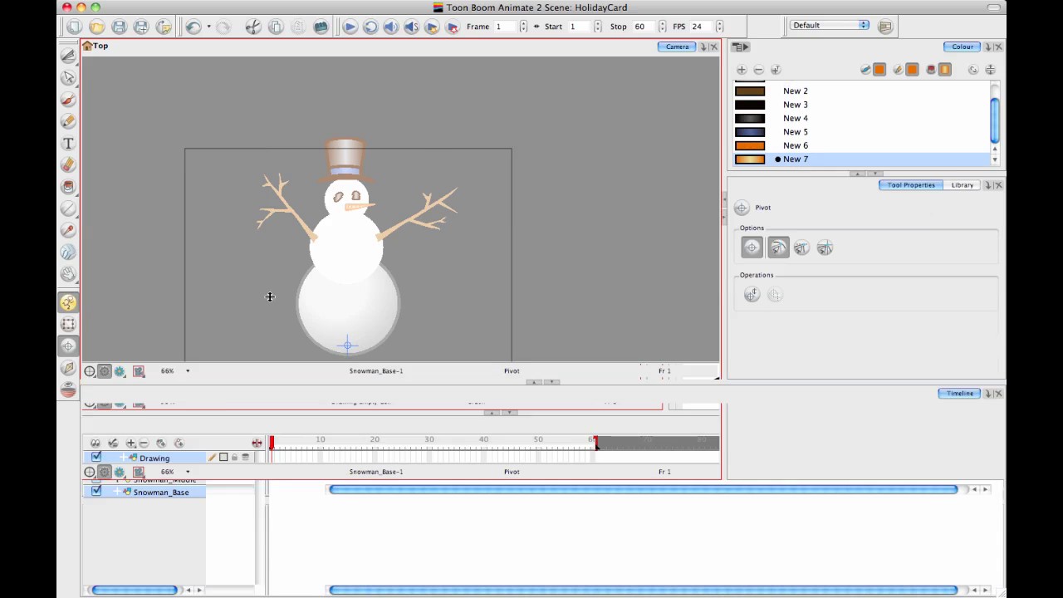
pyautogui.click(192, 480)
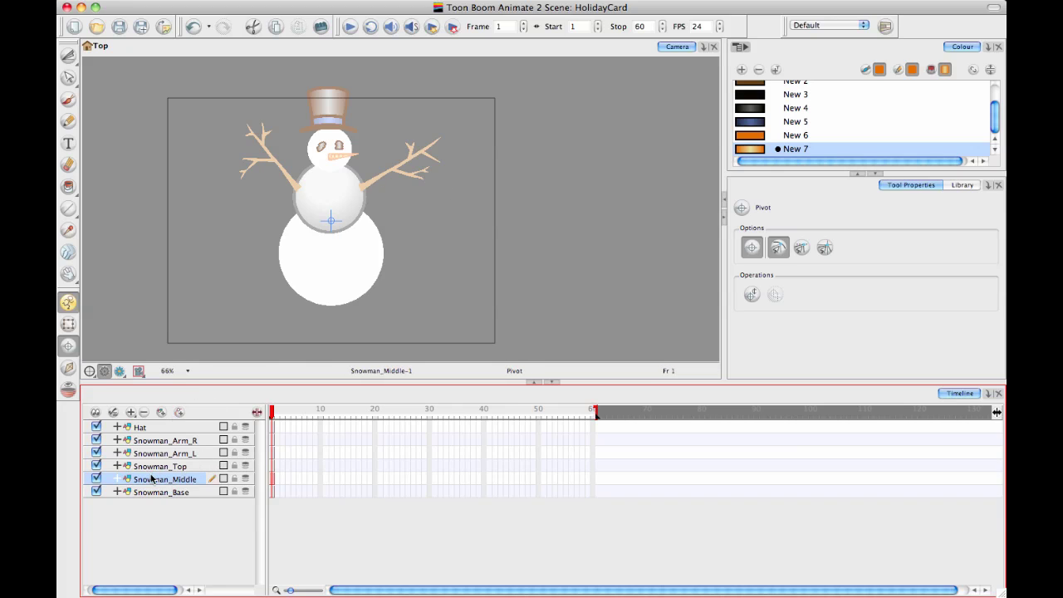
pyautogui.moveTo(198, 484)
pyautogui.mouseDown()
pyautogui.moveTo(191, 491)
pyautogui.moveTo(194, 467)
pyautogui.moveTo(182, 493)
pyautogui.mouseUp()
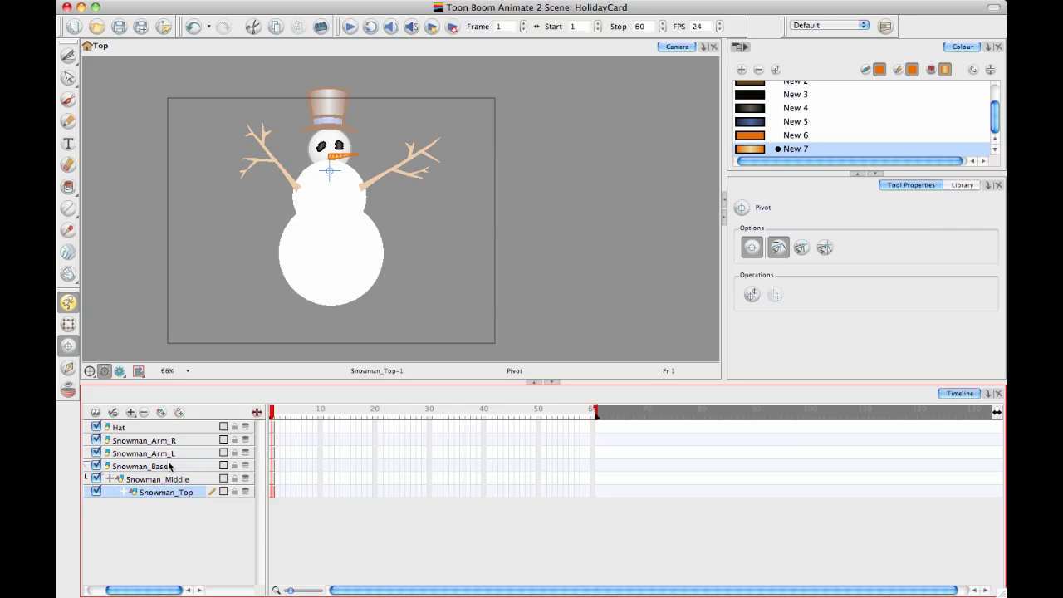
pyautogui.click(169, 466)
pyautogui.click(184, 481)
pyautogui.click(182, 490)
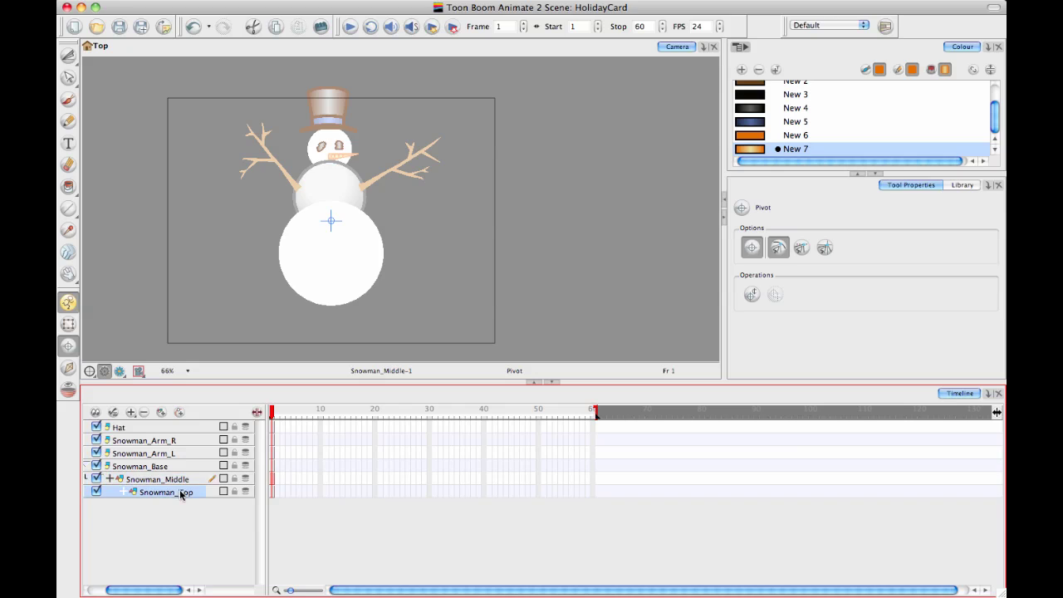
# - Parent the Snowman_Arm_L and Snowman_Arm_R layers to Snowman_Middle
pyautogui.click(189, 453)
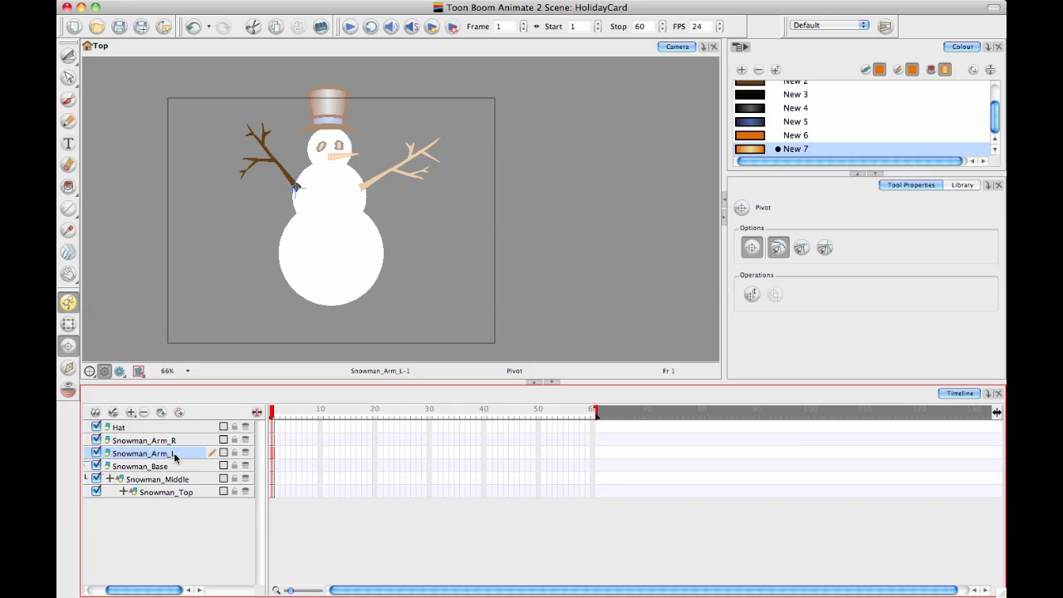
pyautogui.moveTo(186, 456); pyautogui.dragTo(190, 480)
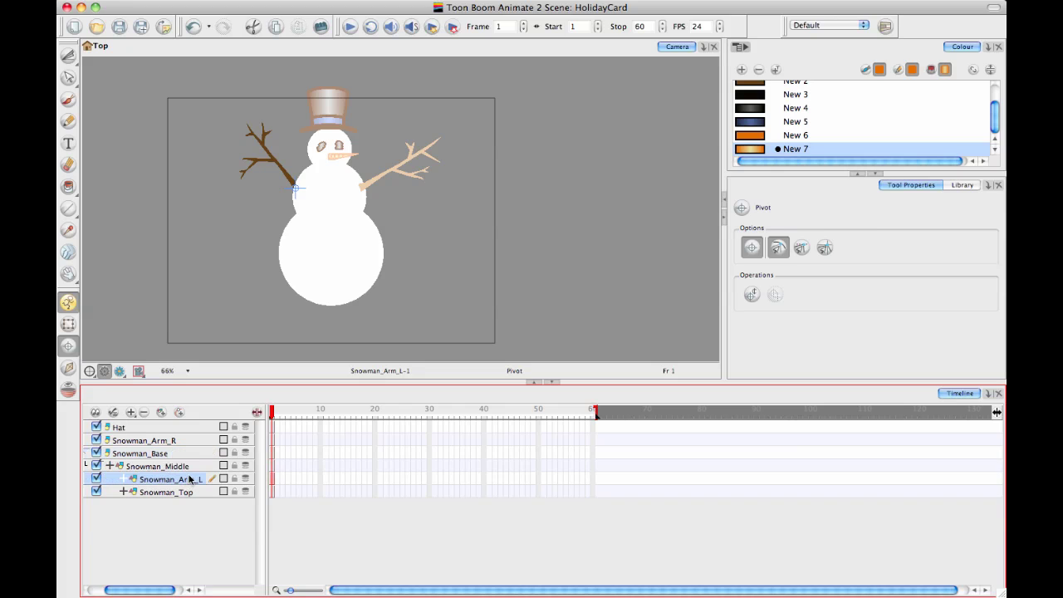
pyautogui.click(183, 443)
pyautogui.moveTo(181, 442); pyautogui.dragTo(187, 466)
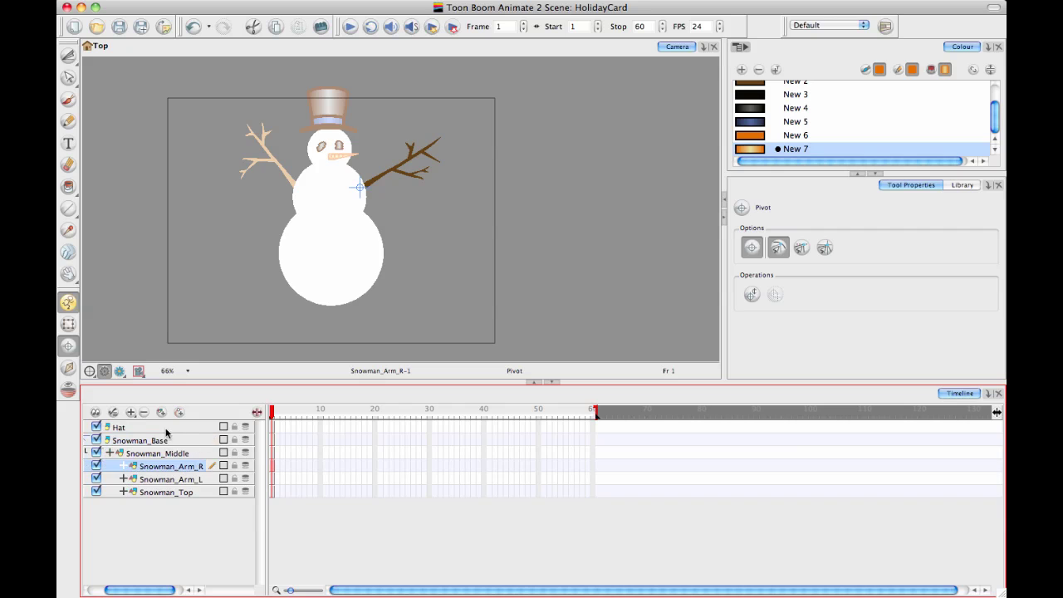
# - Parent the Hat layer to Snowman_Top, then activate the Transform tool with nothing selected
pyautogui.moveTo(166, 428); pyautogui.dragTo(173, 496)
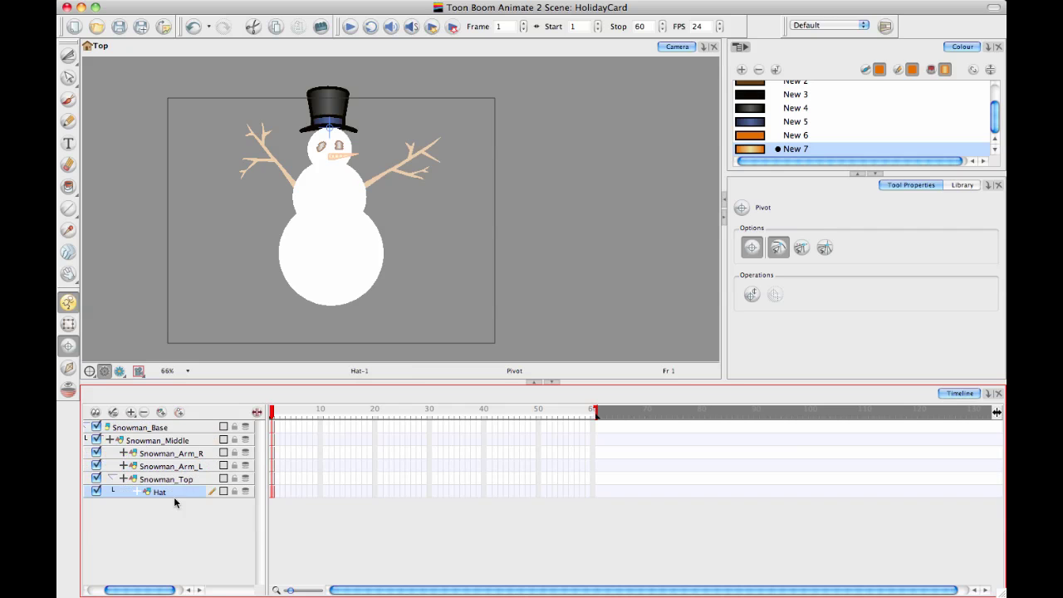
pyautogui.hotkey('shift', 't')
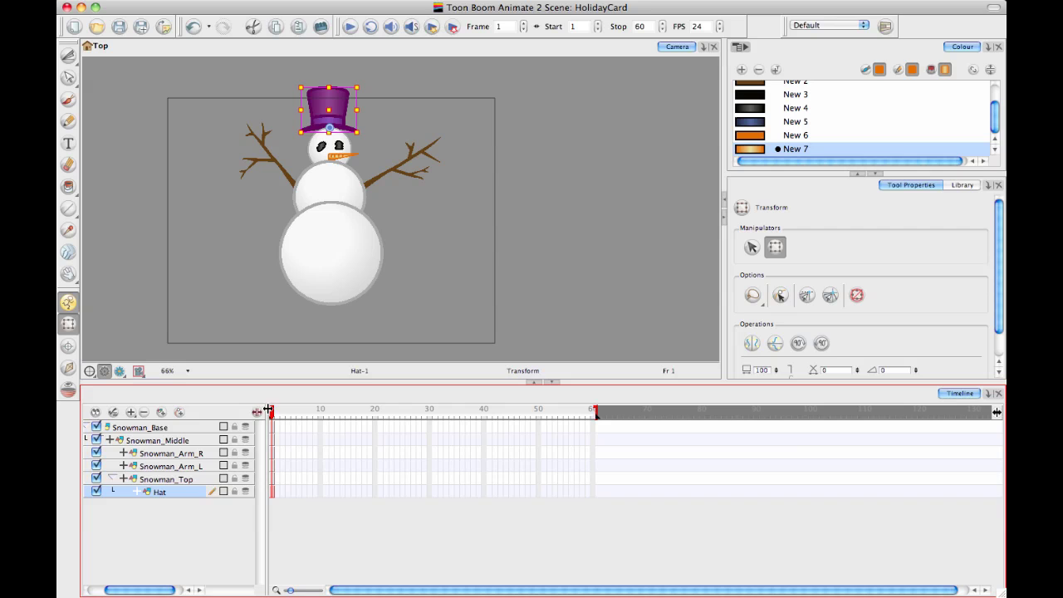
pyautogui.press('Escape')
# - Widen the timeline's layer list so the full names in the snowman hierarchy can be read
pyautogui.moveTo(319, 186); pyautogui.dragTo(403, 202)
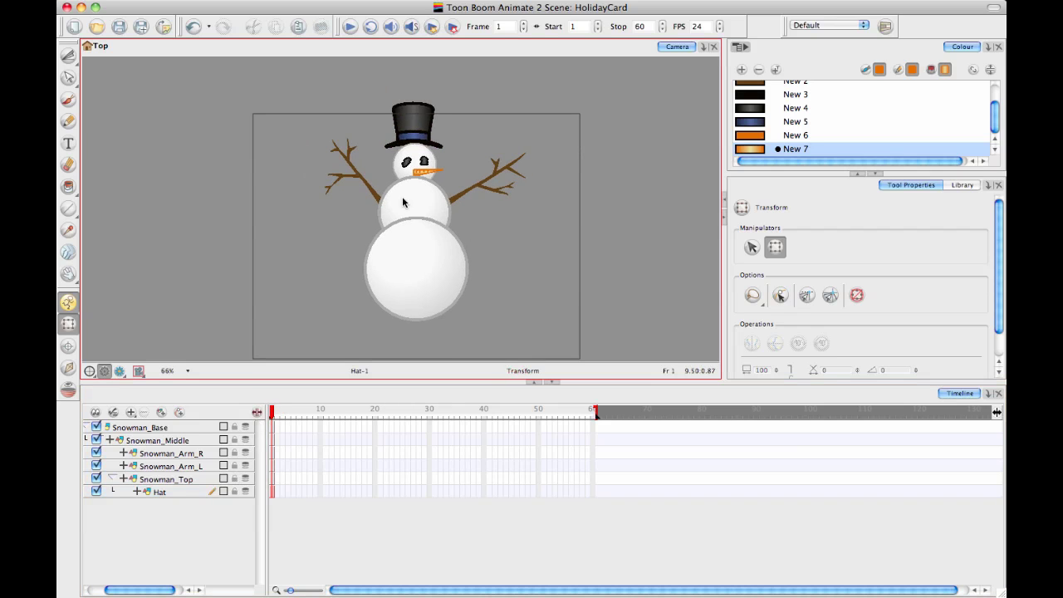
pyautogui.moveTo(143, 586); pyautogui.dragTo(97, 589)
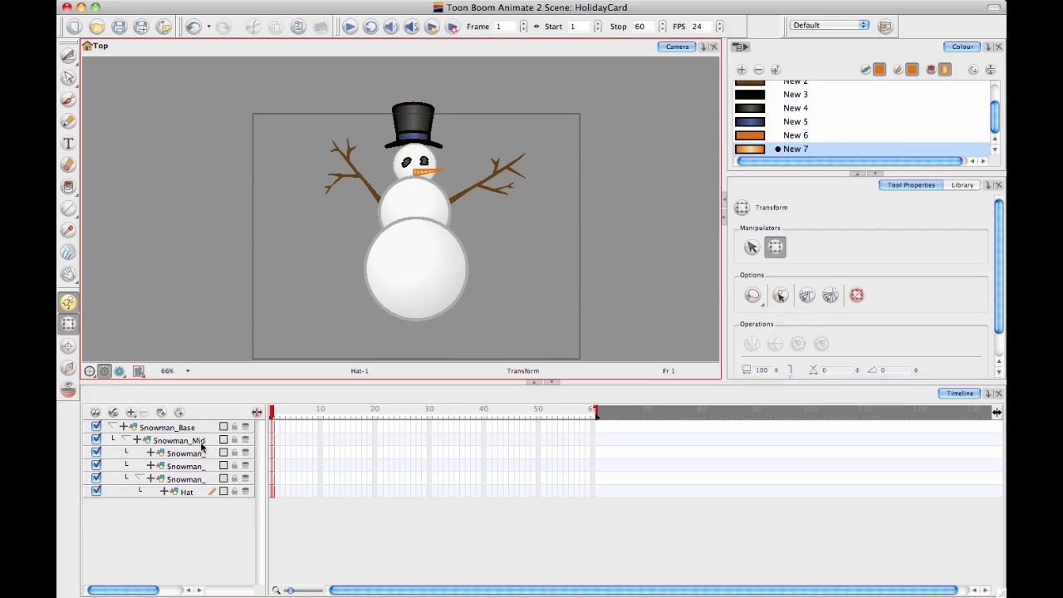
pyautogui.moveTo(265, 425); pyautogui.dragTo(312, 425)
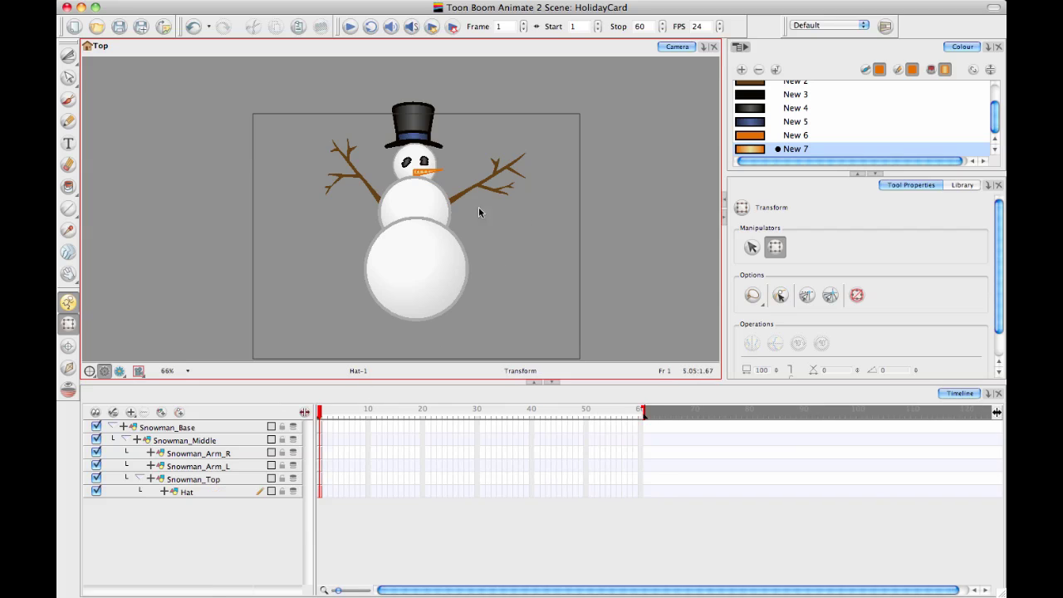
# - Turn off Animate mode and nudge Snowman_Middle forward so it sits in front of Snowman_Base
pyautogui.click(369, 191)
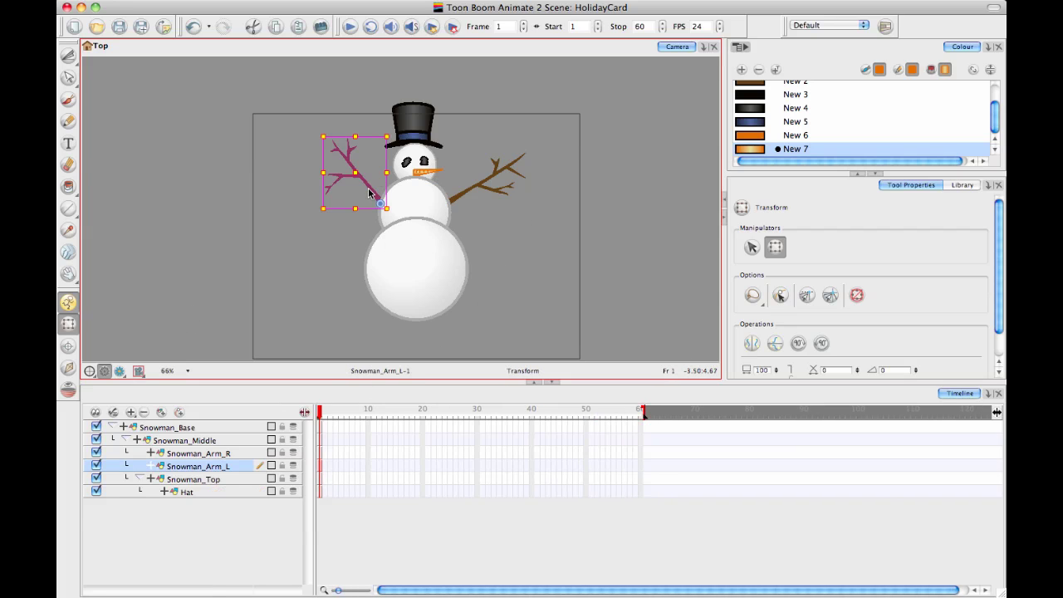
pyautogui.moveTo(360, 191); pyautogui.dragTo(331, 219)
pyautogui.press('2')
pyautogui.click(425, 251)
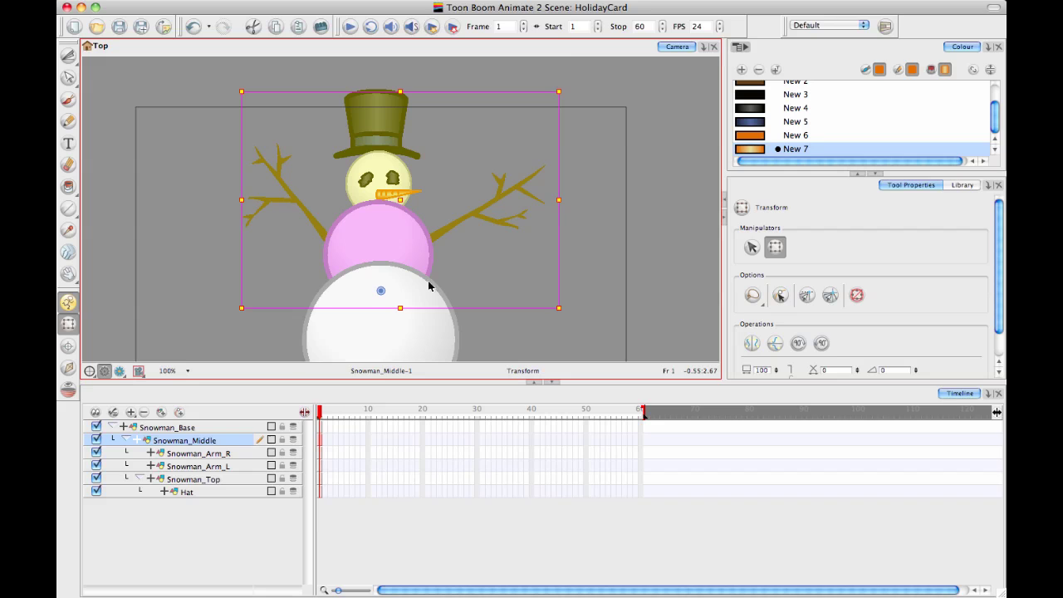
pyautogui.moveTo(389, 244); pyautogui.dragTo(401, 211)
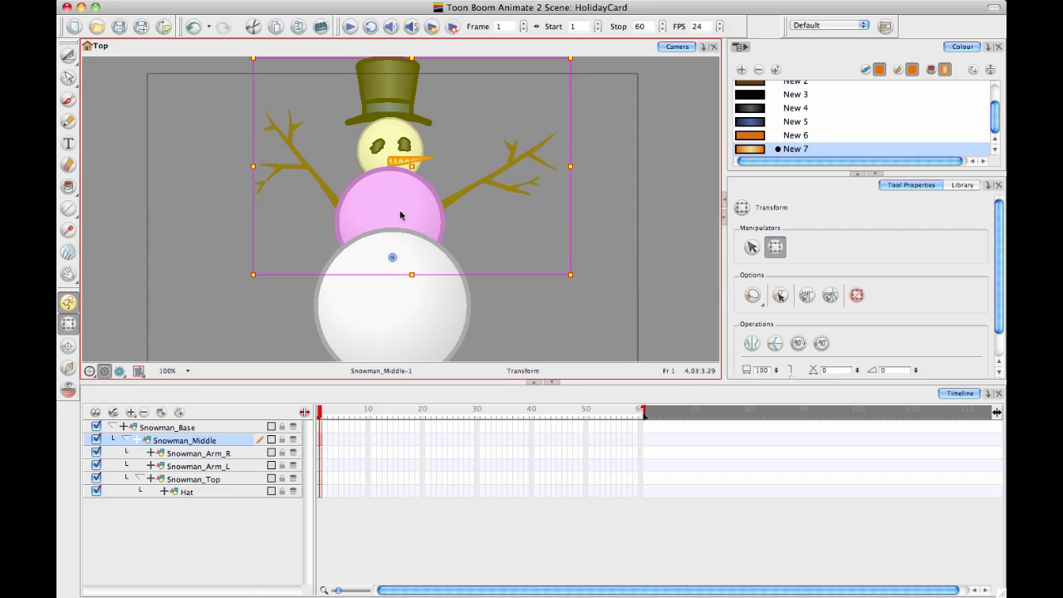
pyautogui.click(71, 305)
pyautogui.moveTo(297, 189); pyautogui.dragTo(292, 185)
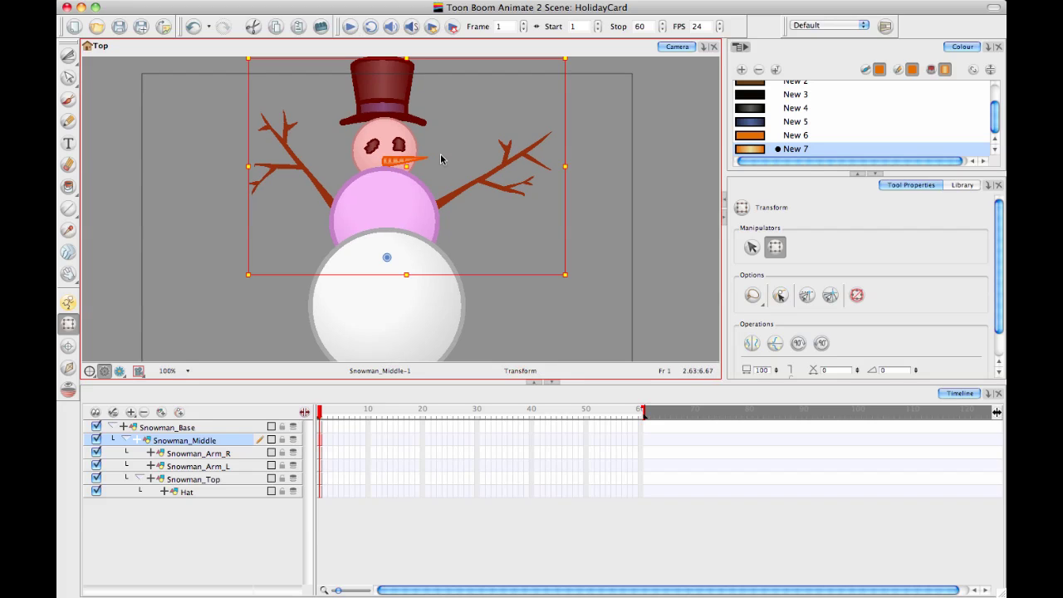
pyautogui.hotkey('alt', 'Down')
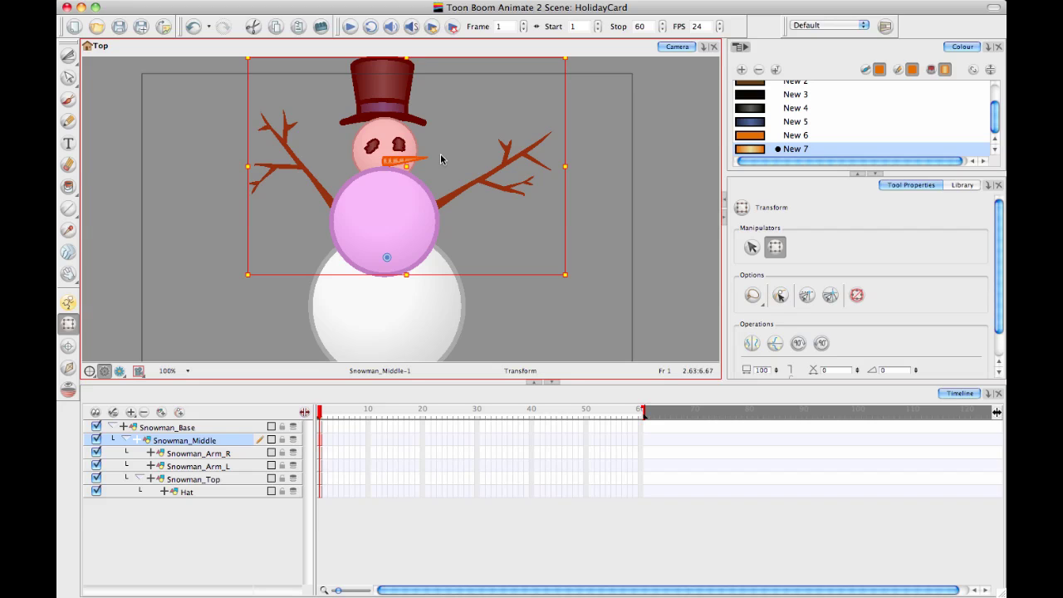
pyautogui.press('Escape')
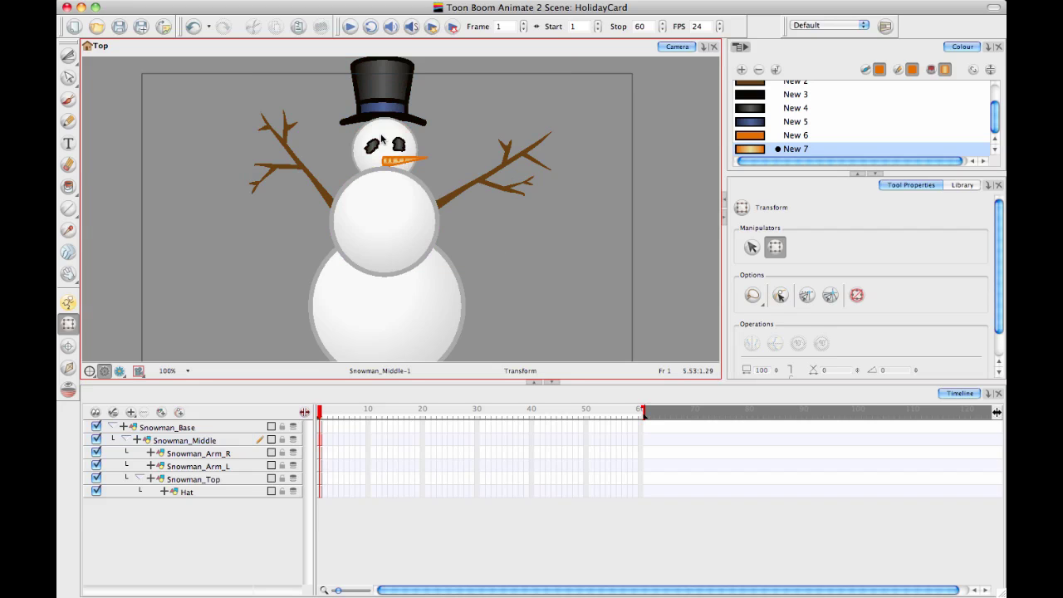
# - Nudge Snowman_Top forward so the head sits in front of the middle body section
pyautogui.click(381, 140)
pyautogui.moveTo(549, 164); pyautogui.dragTo(546, 162)
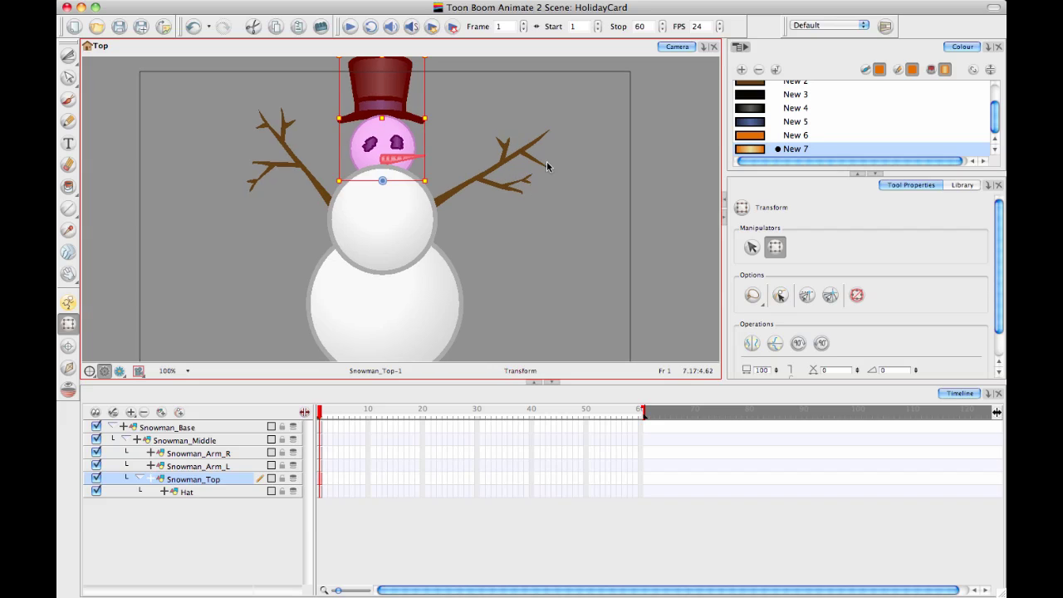
pyautogui.click(612, 355)
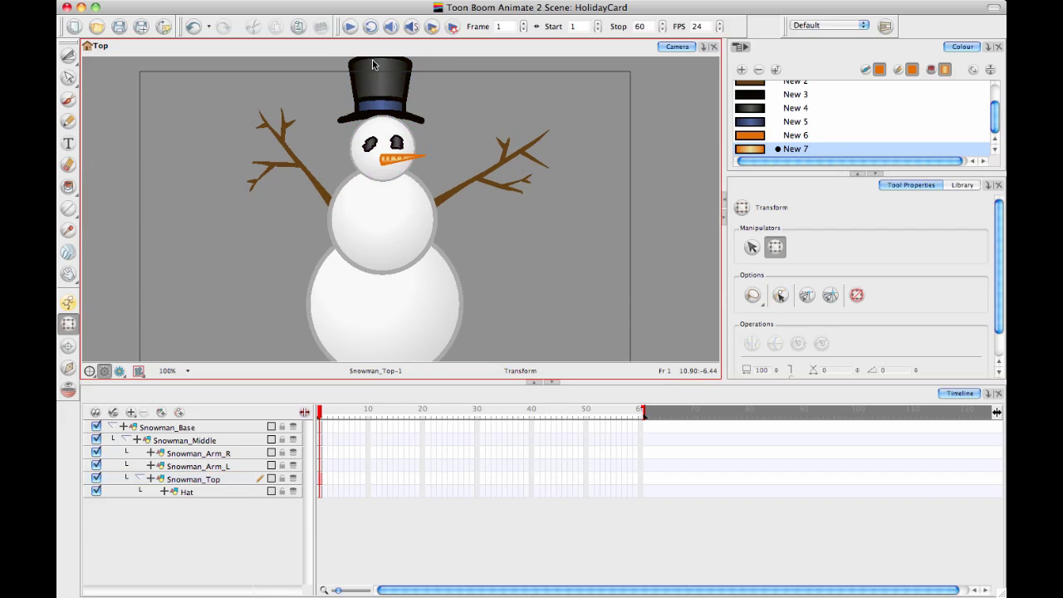
# - Nudge the hat forward in front of the head, and both arms forward in front of the middle body section
pyautogui.click(372, 65)
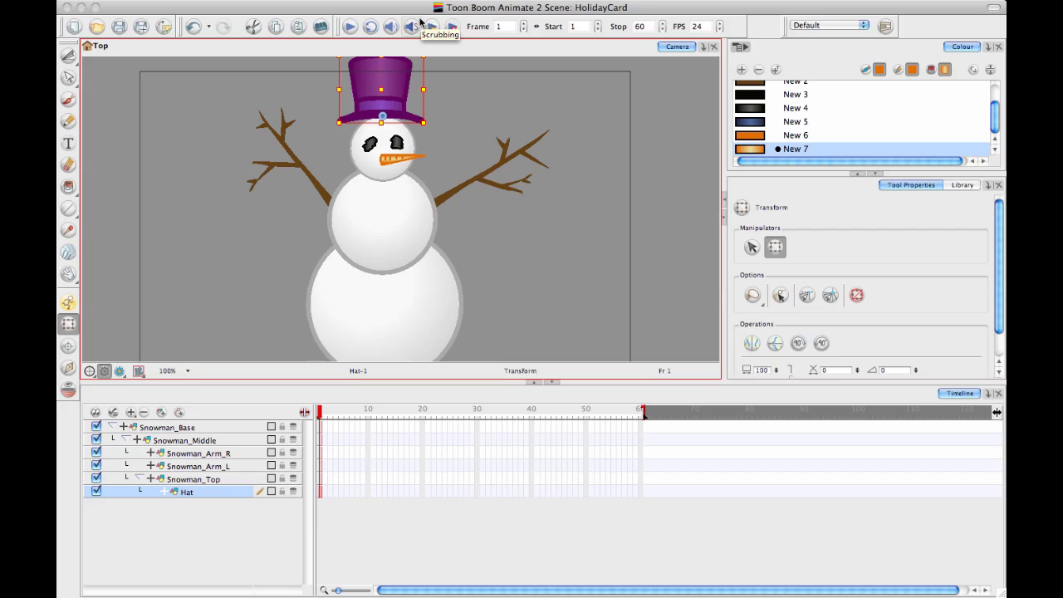
pyautogui.click(563, 283)
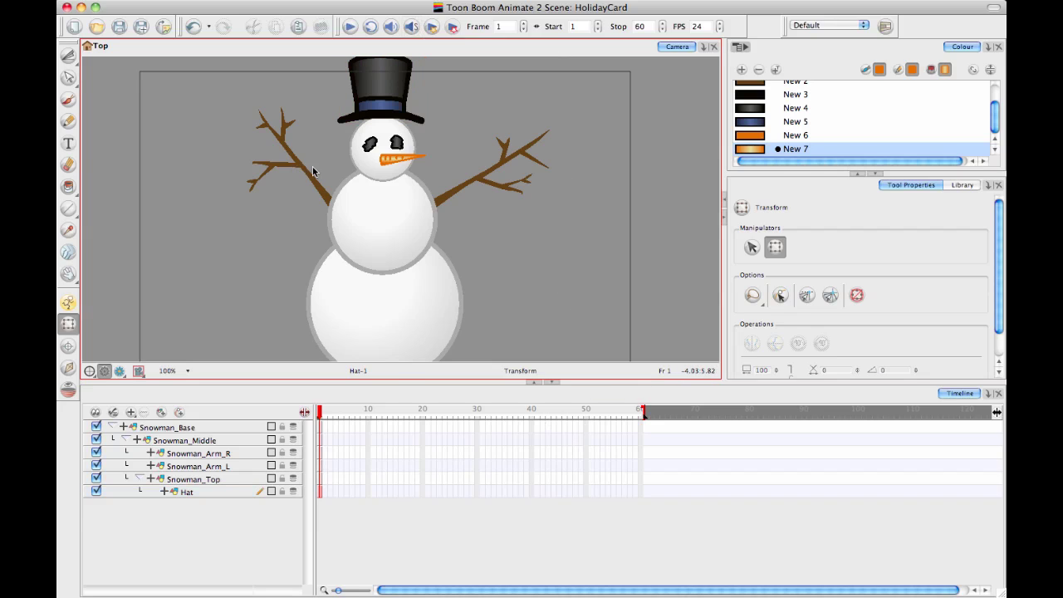
pyautogui.click(313, 170)
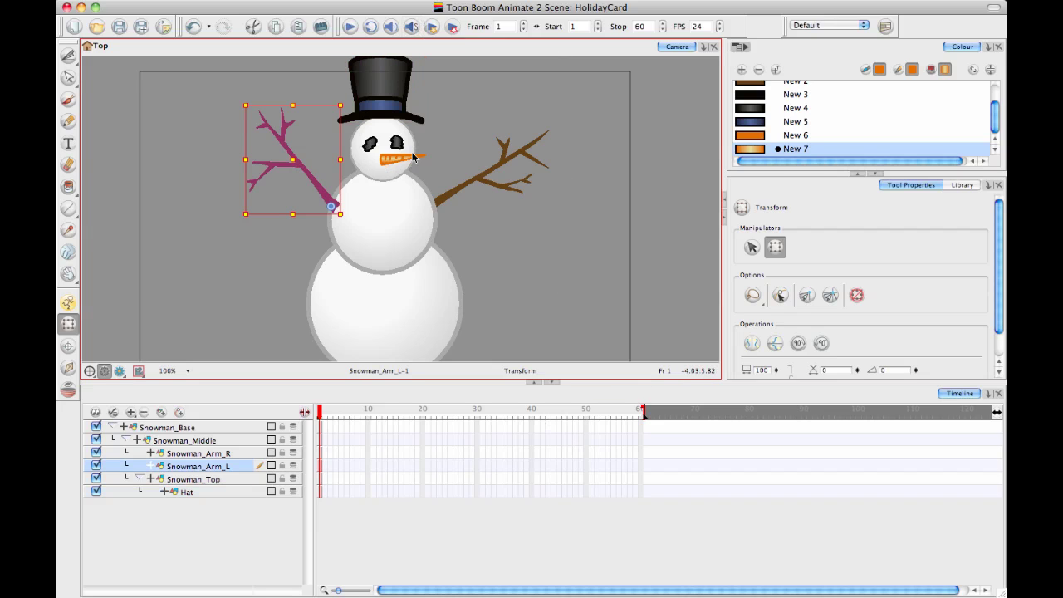
pyautogui.click(481, 210)
pyautogui.click(487, 180)
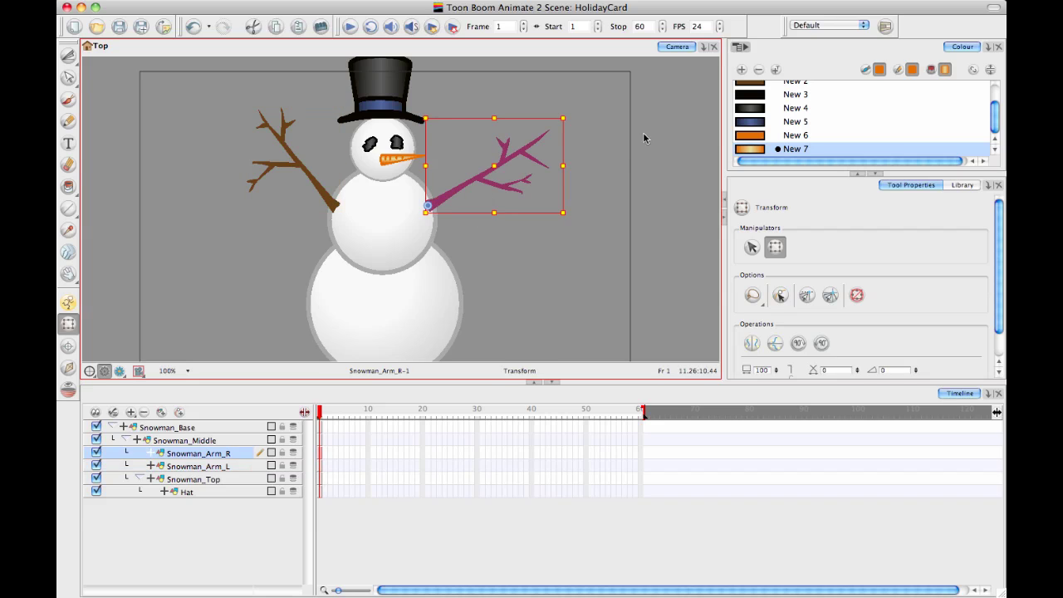
pyautogui.click(563, 250)
# - Collapse the Snowman_Base hierarchy, extend its exposure through frame 60, and return to frame 1
pyautogui.scroll(-3, 553, 184)
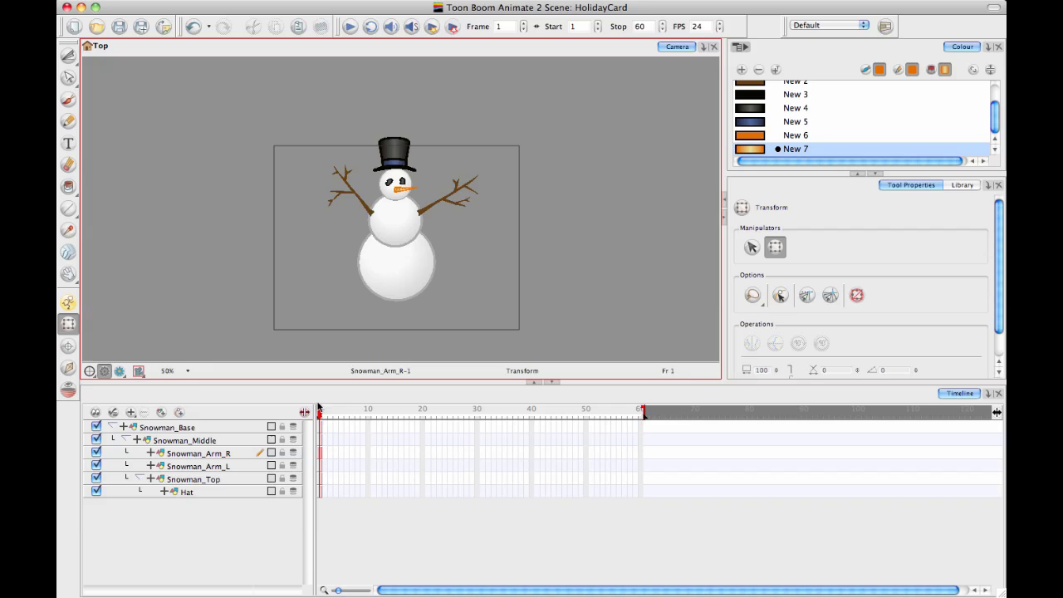
pyautogui.moveTo(320, 411); pyautogui.dragTo(291, 419)
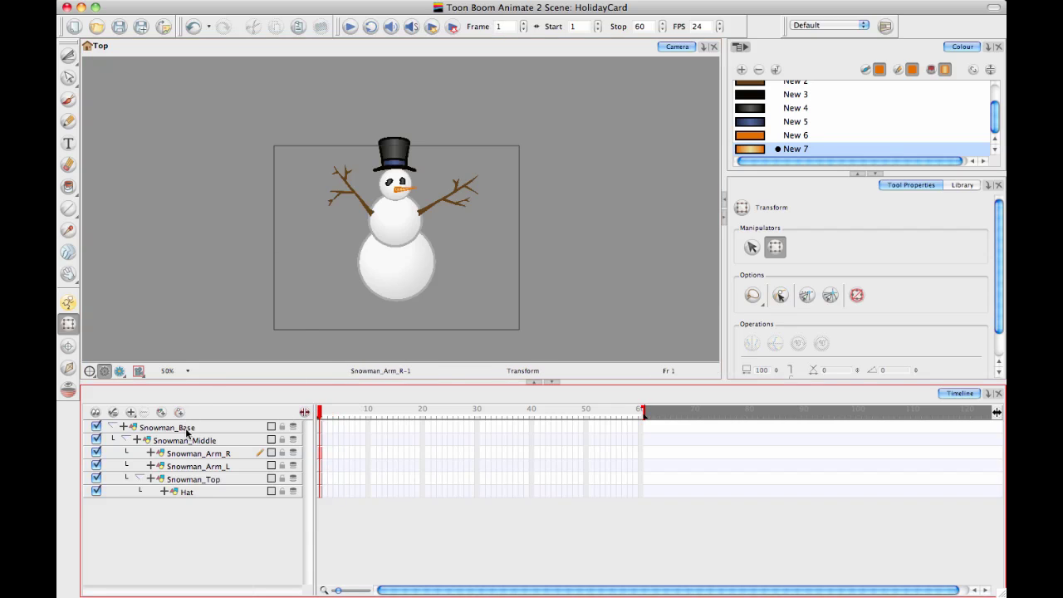
pyautogui.click(112, 427)
pyautogui.click(640, 428)
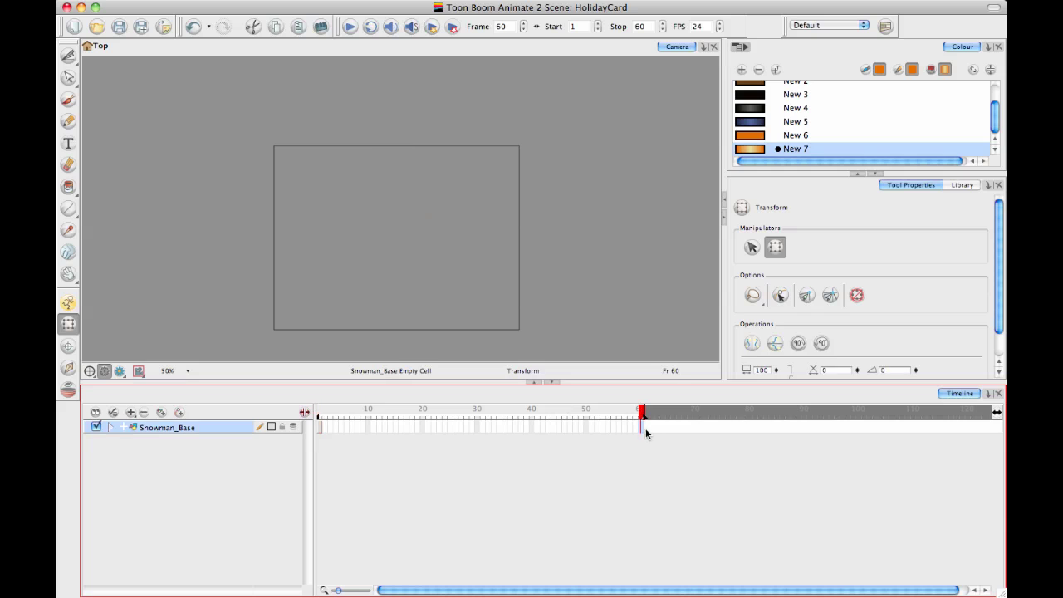
pyautogui.moveTo(640, 407); pyautogui.dragTo(319, 409)
pyautogui.click(587, 227)
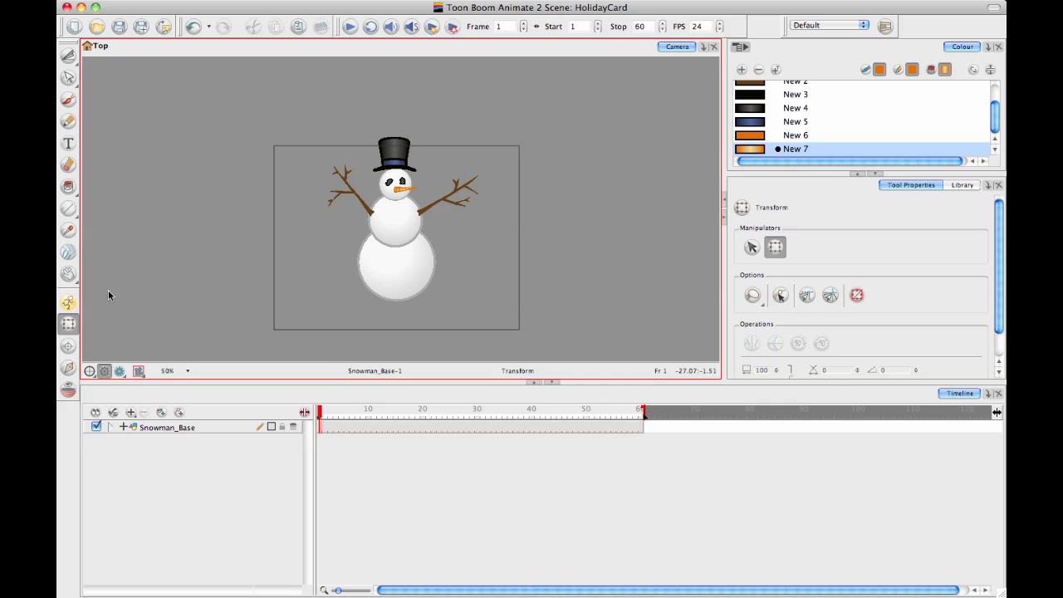
# - Select the whole snowman through the collapsed Snowman_Base layer and turn on Animate mode
pyautogui.click(209, 427)
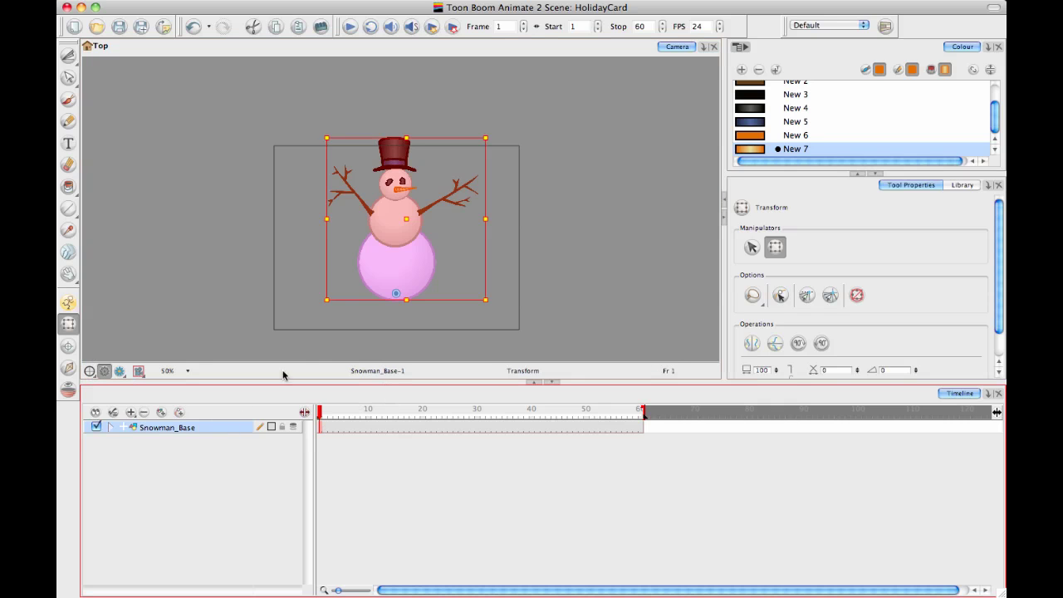
pyautogui.click(69, 302)
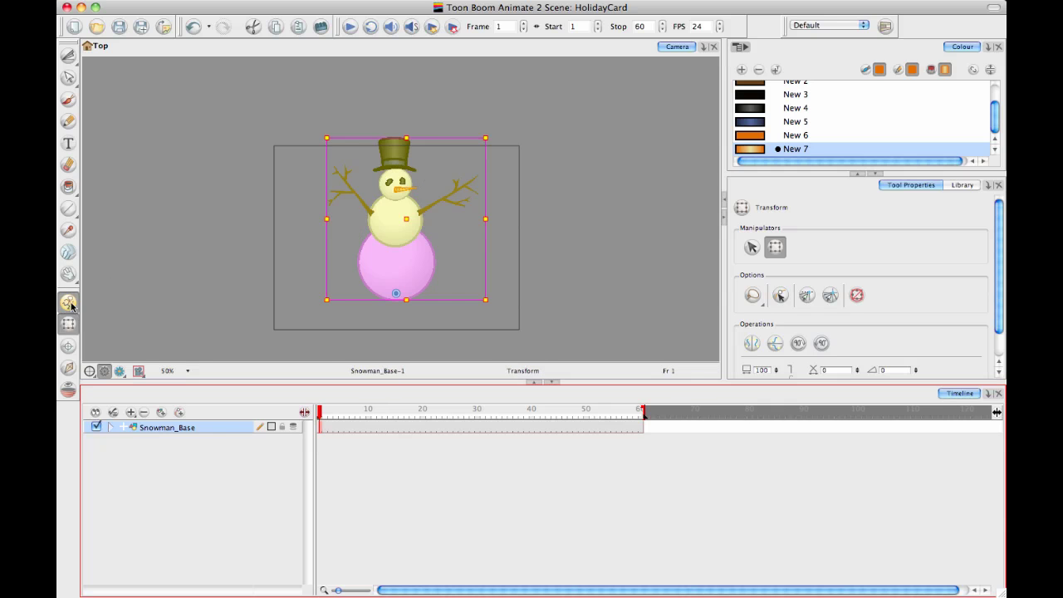
# - Try squashing the whole snowman vertically toward its base pivot on frame 1, undoing each attempt
pyautogui.moveTo(406, 138); pyautogui.dragTo(404, 177)
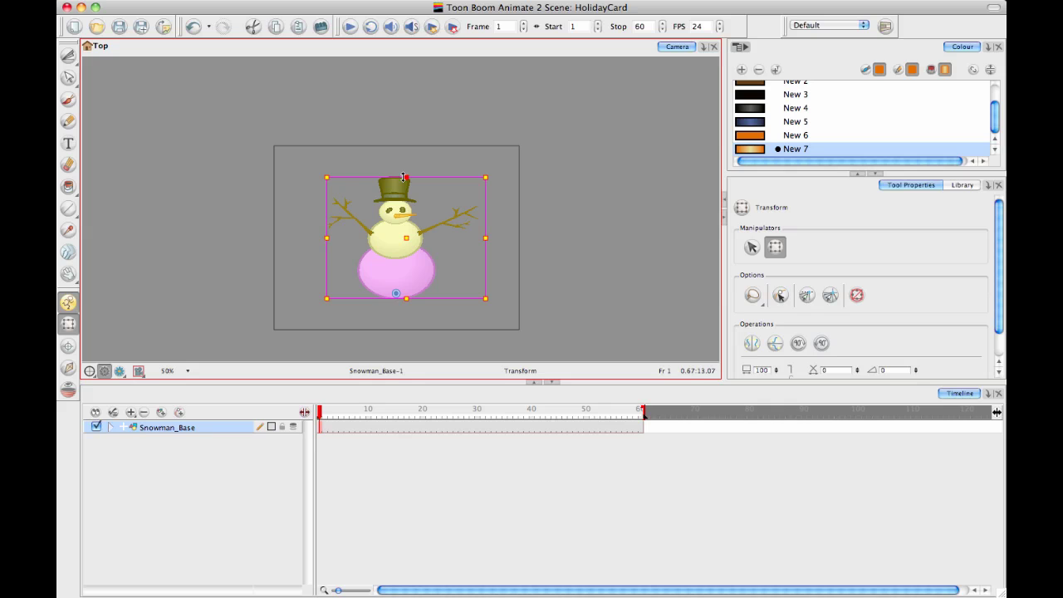
pyautogui.hotkey('ctrl', 'z')
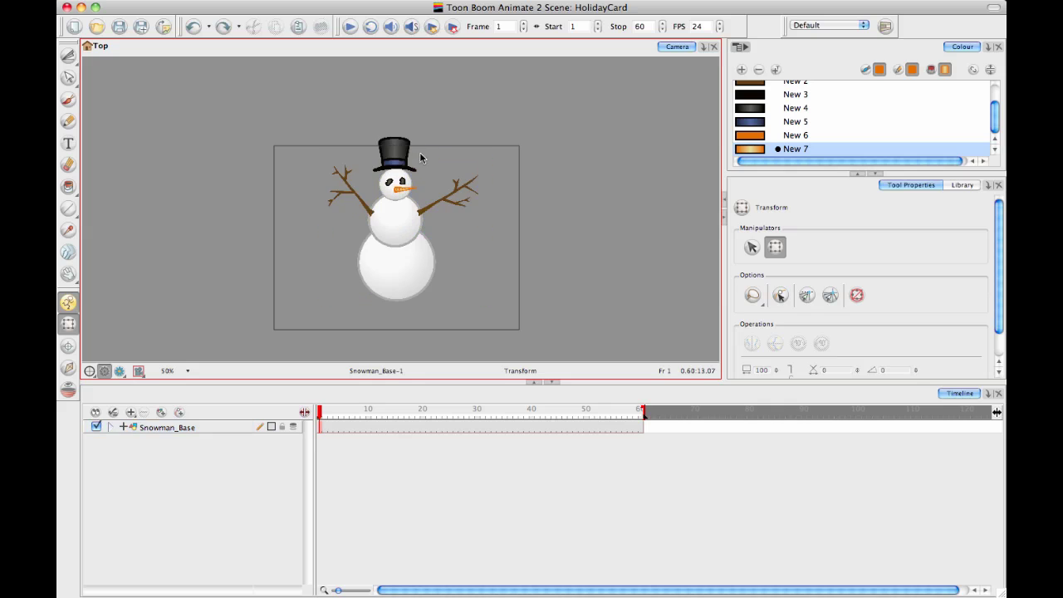
pyautogui.click(246, 427)
pyautogui.click(110, 427)
pyautogui.click(111, 427)
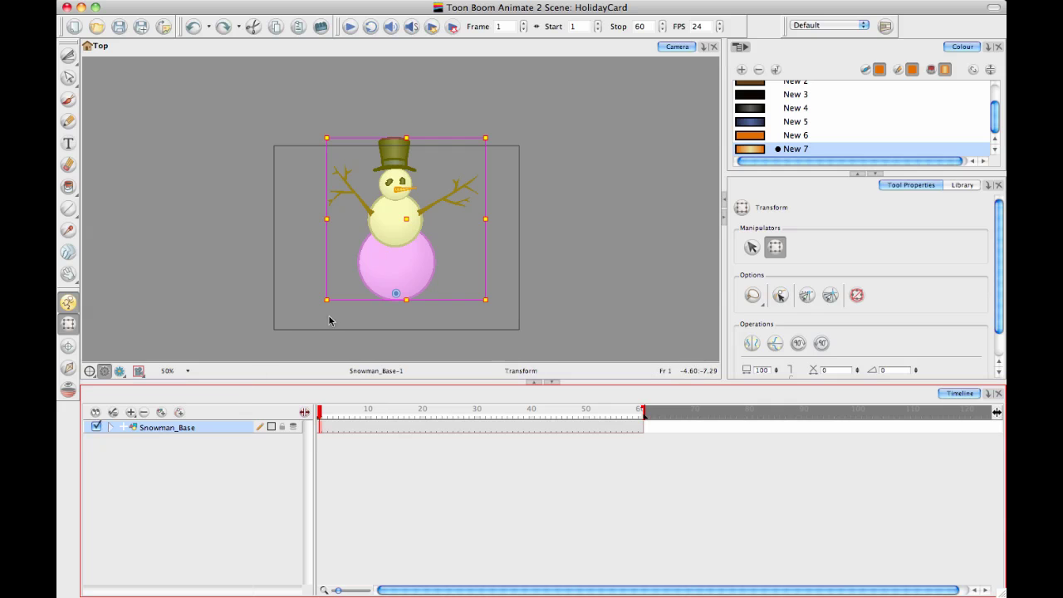
pyautogui.click(331, 320)
pyautogui.click(409, 259)
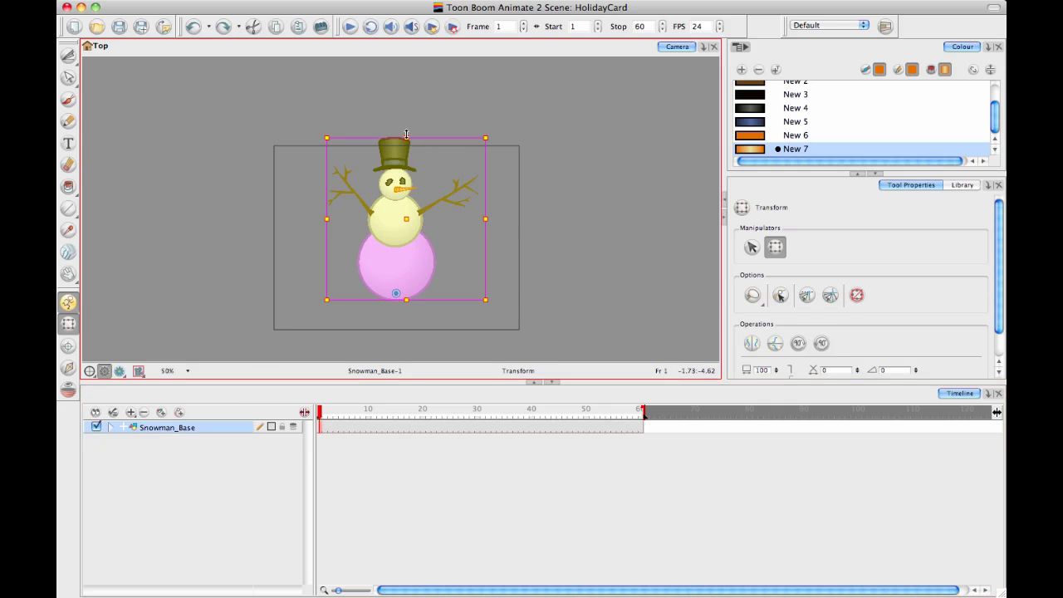
pyautogui.moveTo(406, 136); pyautogui.dragTo(406, 158)
pyautogui.press('super+z')
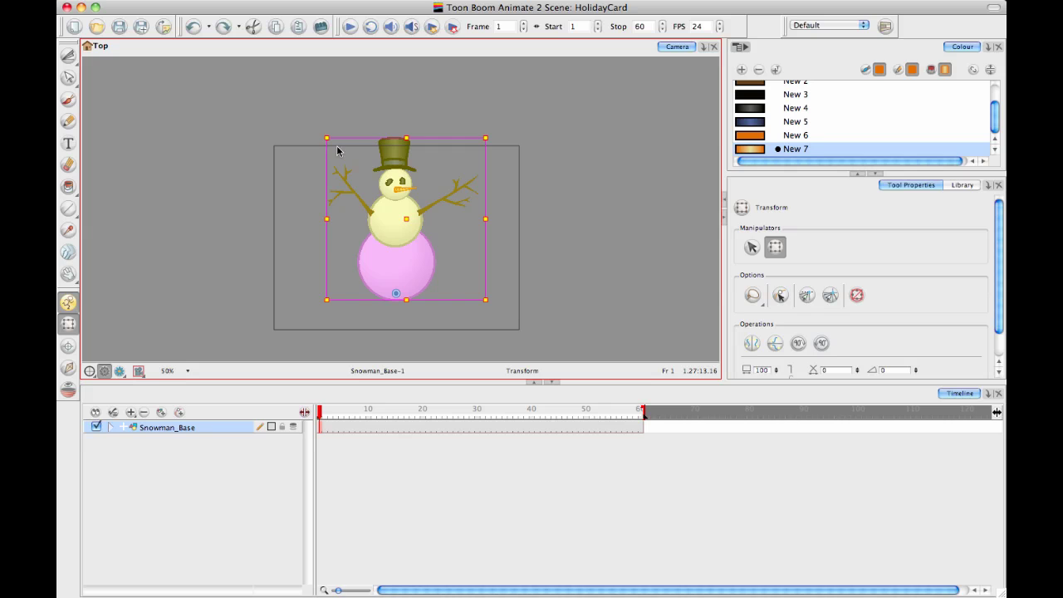
# - Scale the whole snowman down proportionally on frame 1 and squash it vertically for the starting pose
pyautogui.moveTo(327, 137); pyautogui.dragTo(350, 191)
pyautogui.click(393, 335)
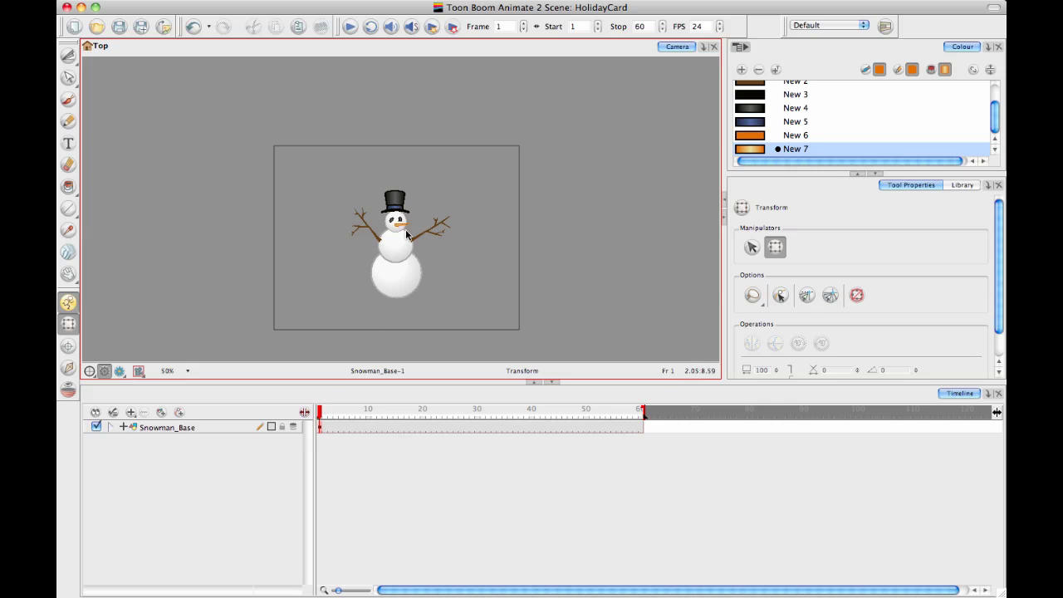
pyautogui.click(395, 221)
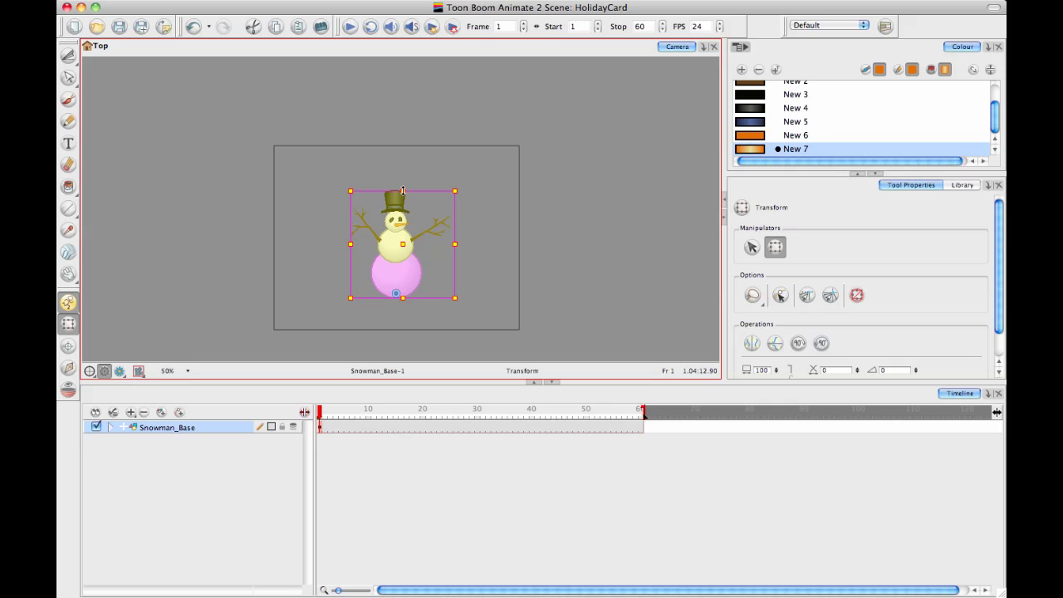
pyautogui.moveTo(401, 190); pyautogui.dragTo(402, 208)
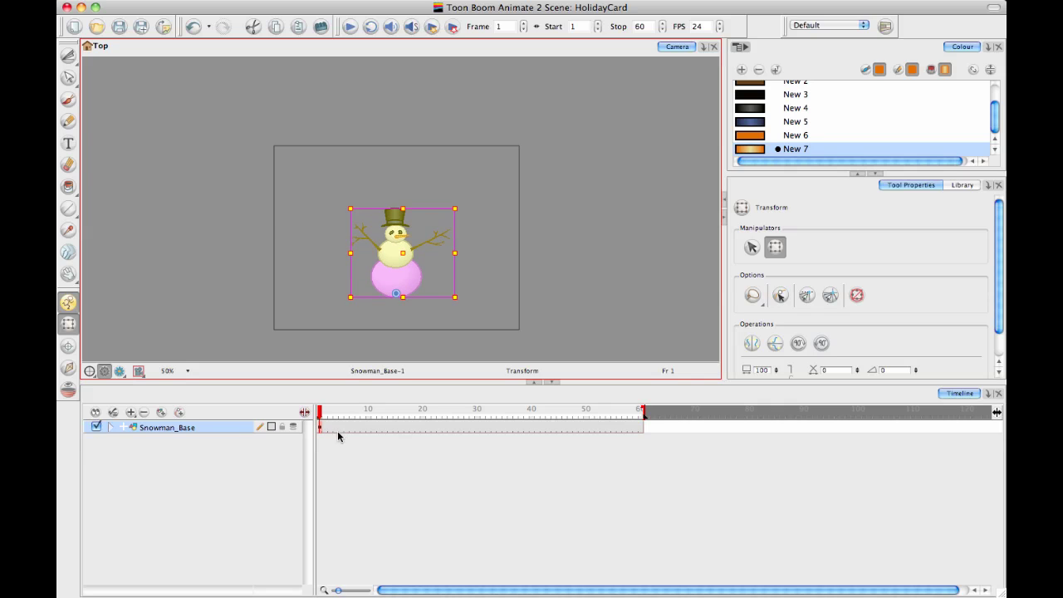
# - On frame 6, stretch the snowman taller and rotate it counterclockwise about its base pivot
pyautogui.moveTo(322, 415); pyautogui.dragTo(346, 415)
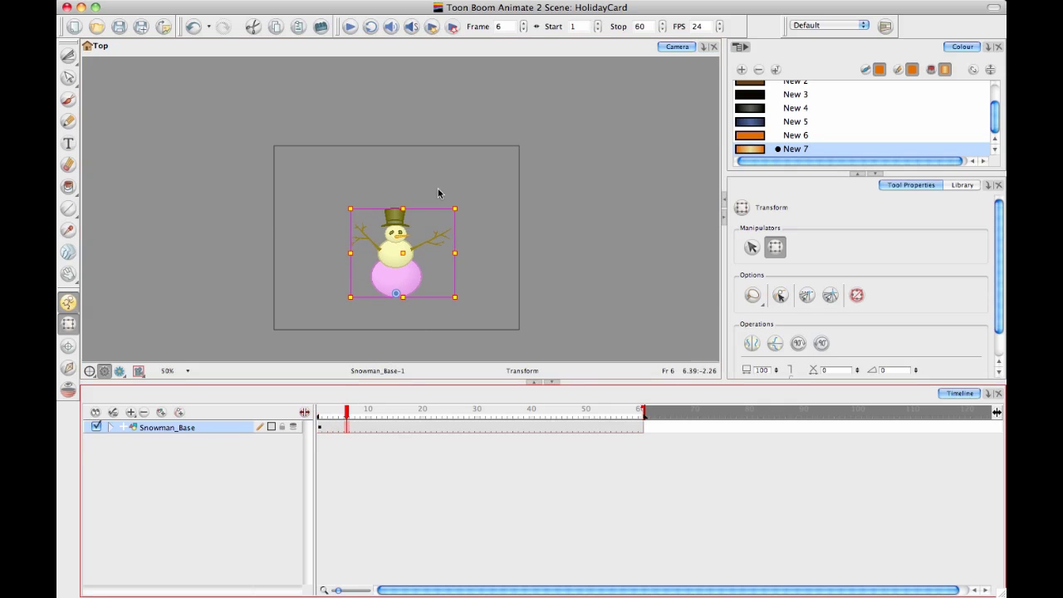
pyautogui.moveTo(402, 208); pyautogui.dragTo(354, 184)
pyautogui.press('super+z')
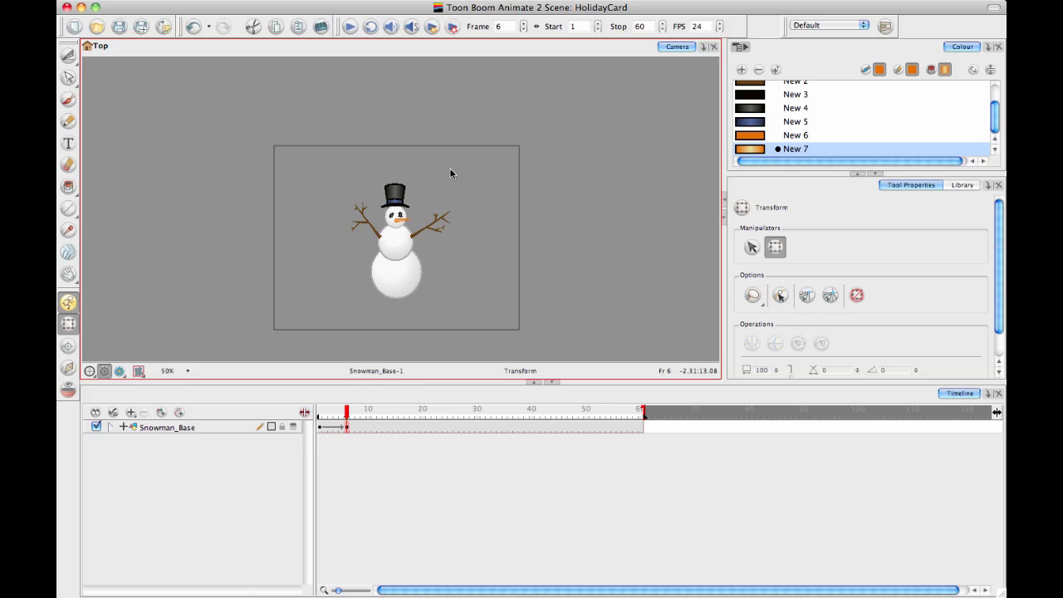
pyautogui.click(397, 286)
pyautogui.moveTo(463, 180); pyautogui.dragTo(419, 179)
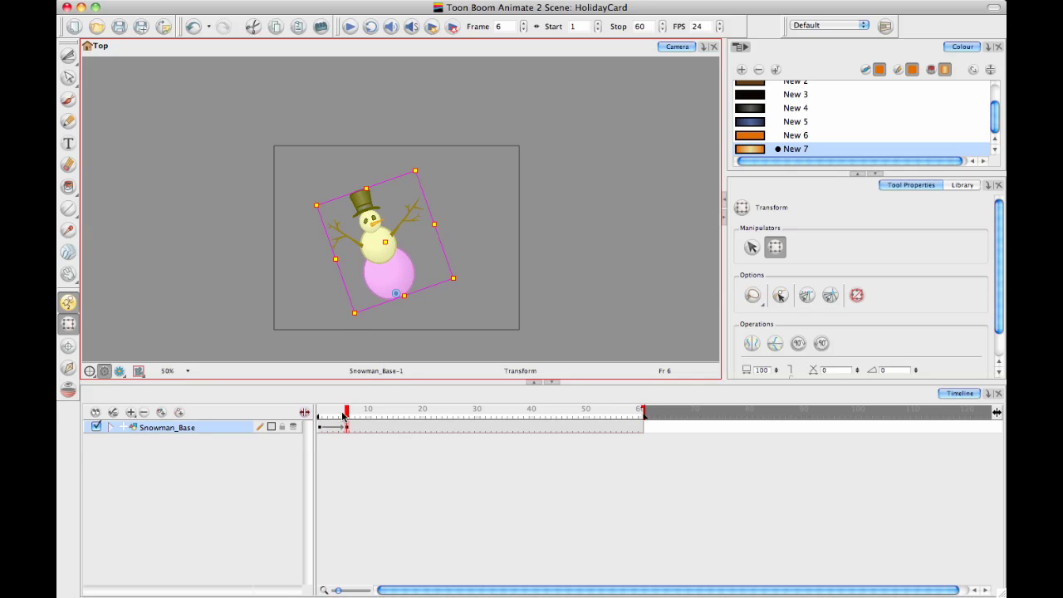
# - On frame 10, rotate the snowman back to nearly upright and squash it vertically
pyautogui.moveTo(342, 415); pyautogui.dragTo(368, 413)
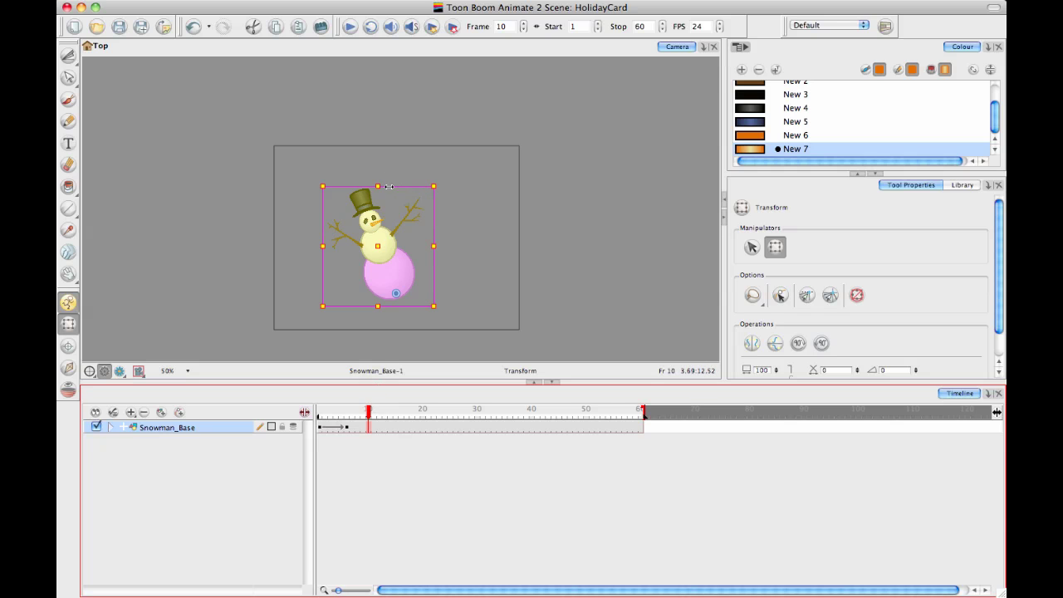
pyautogui.click(319, 186)
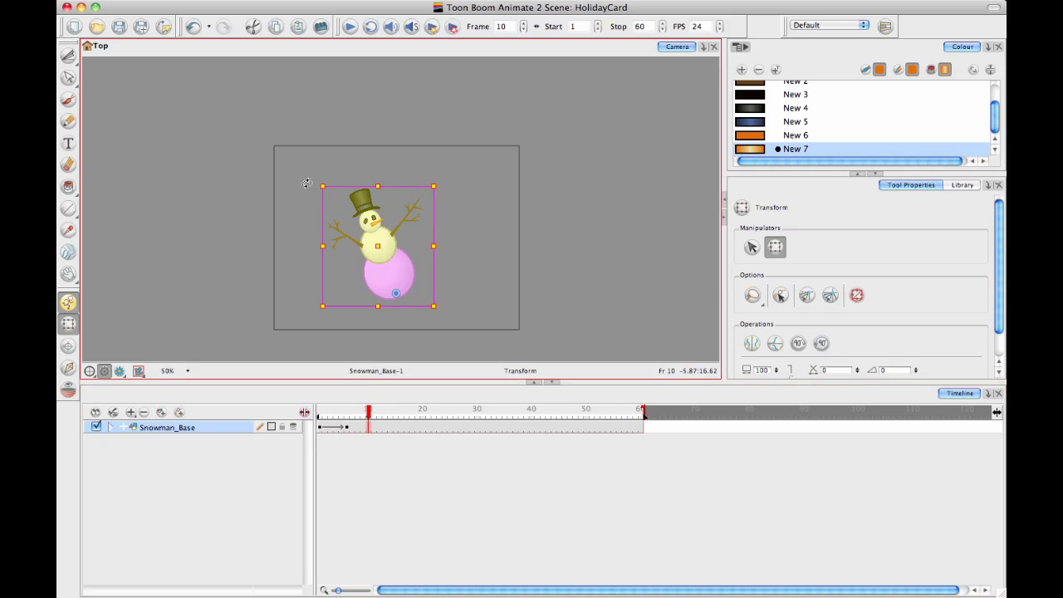
pyautogui.moveTo(307, 182); pyautogui.dragTo(375, 165)
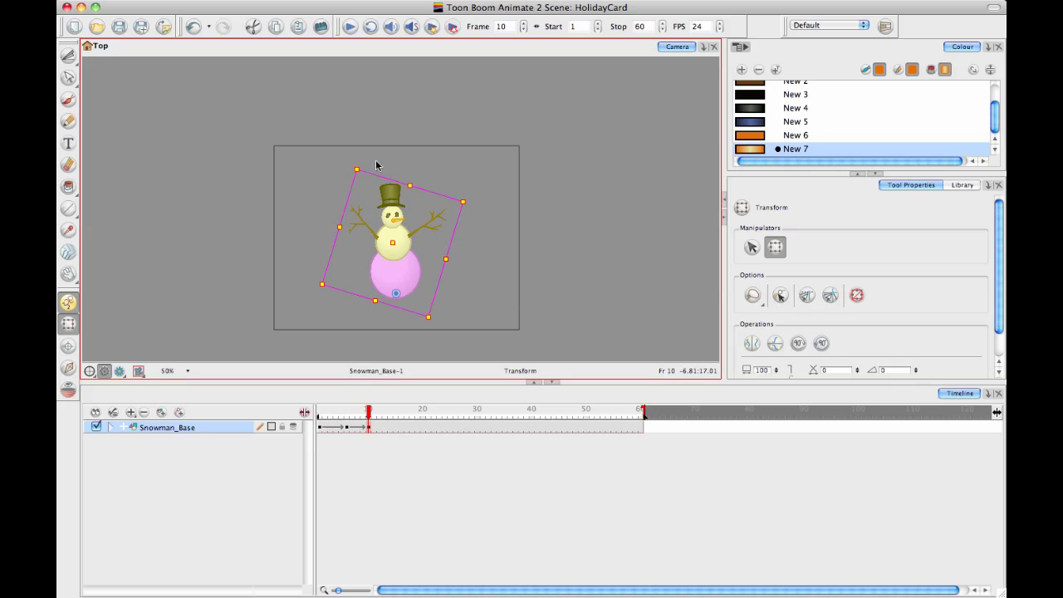
pyautogui.click(415, 173)
pyautogui.click(398, 288)
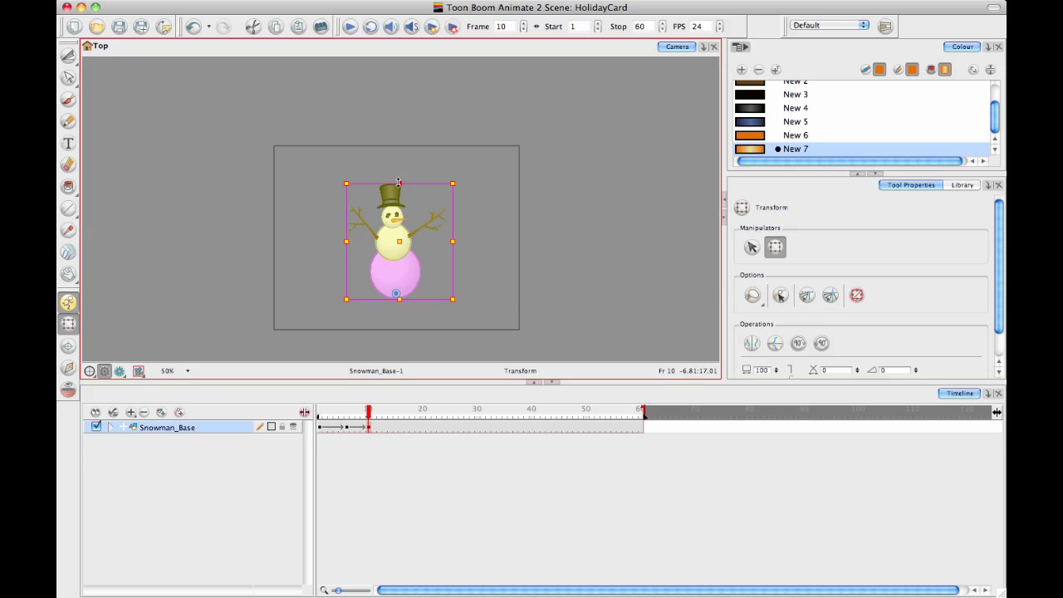
# - On frame 14, stretch the snowman taller and tilt it clockwise about its base pivot
pyautogui.moveTo(366, 415); pyautogui.dragTo(390, 420)
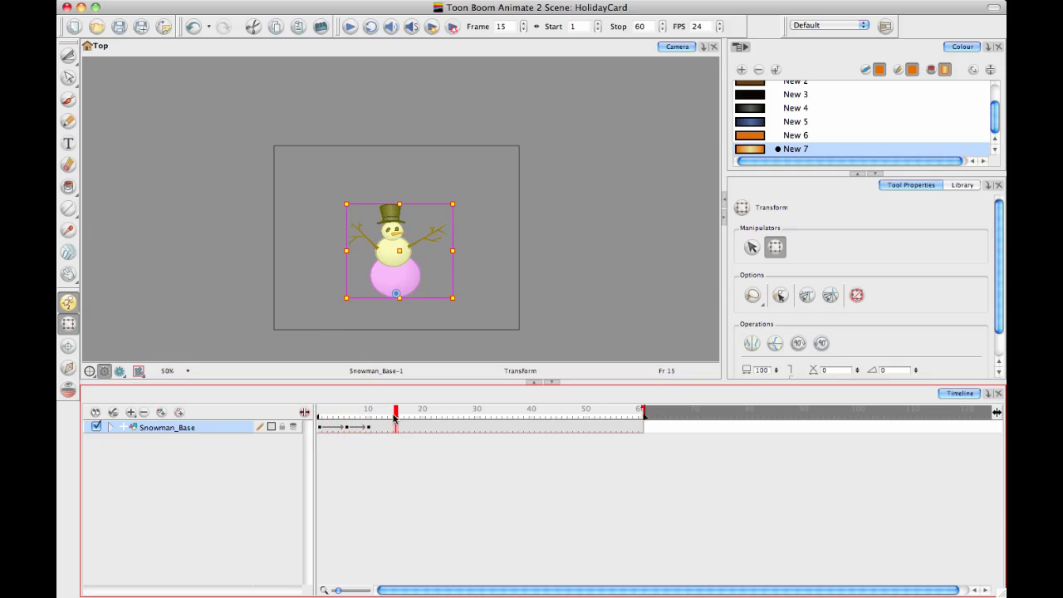
pyautogui.moveTo(343, 200); pyautogui.dragTo(434, 191)
# - On frame 17, rotate the snowman back upright and squash it vertically to end the bounce
pyautogui.moveTo(391, 412); pyautogui.dragTo(408, 413)
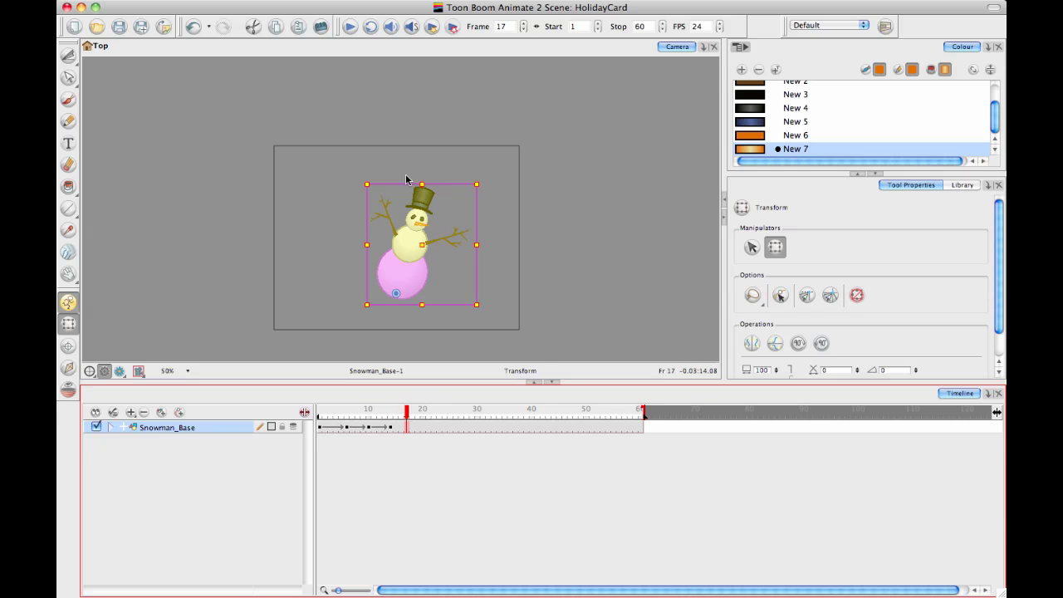
pyautogui.moveTo(486, 179); pyautogui.dragTo(450, 163)
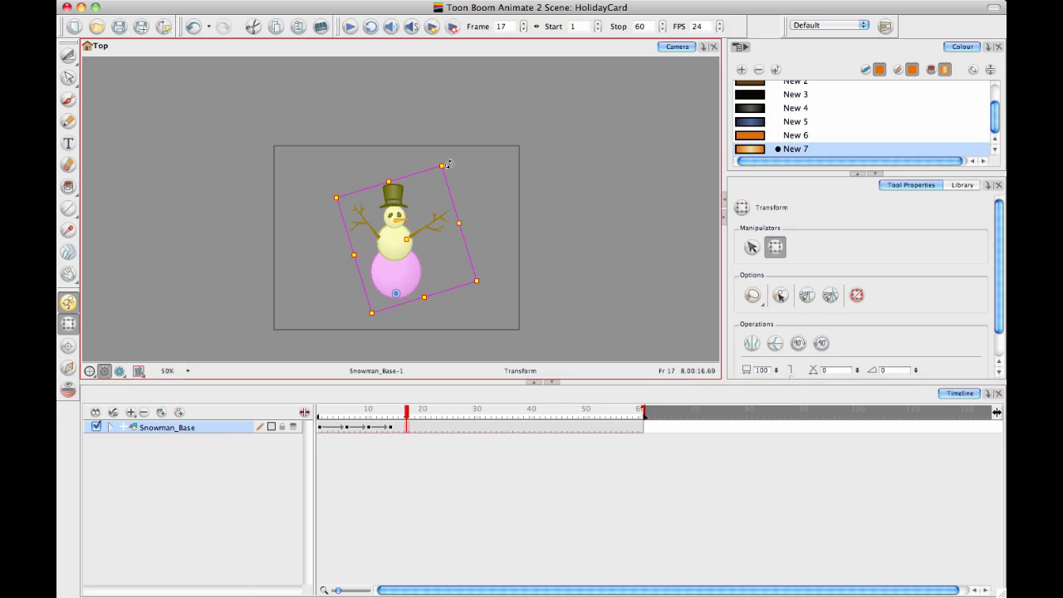
pyautogui.click(518, 279)
pyautogui.click(405, 279)
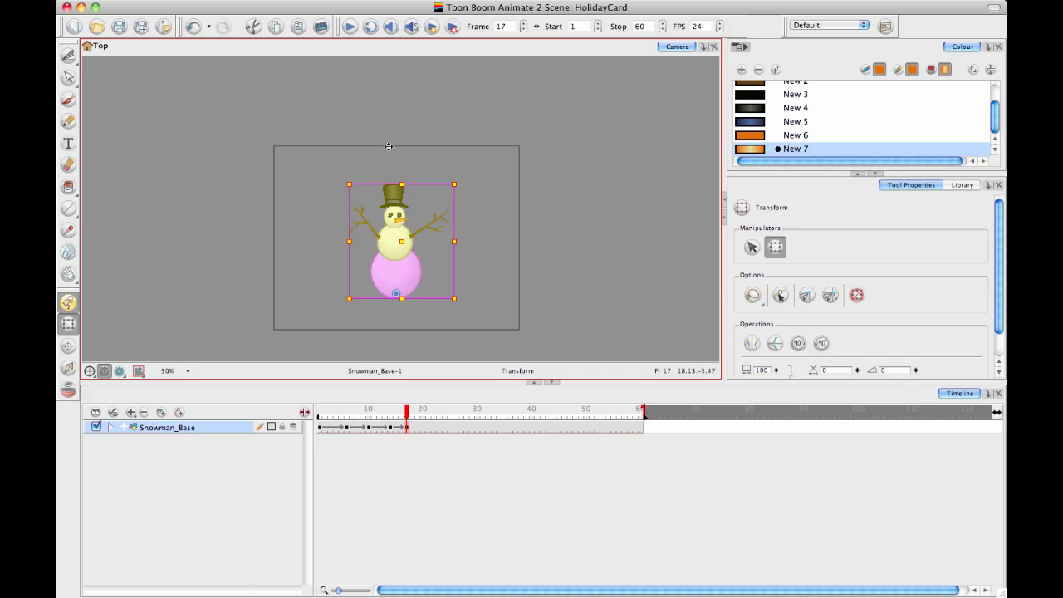
pyautogui.moveTo(401, 187); pyautogui.dragTo(400, 202)
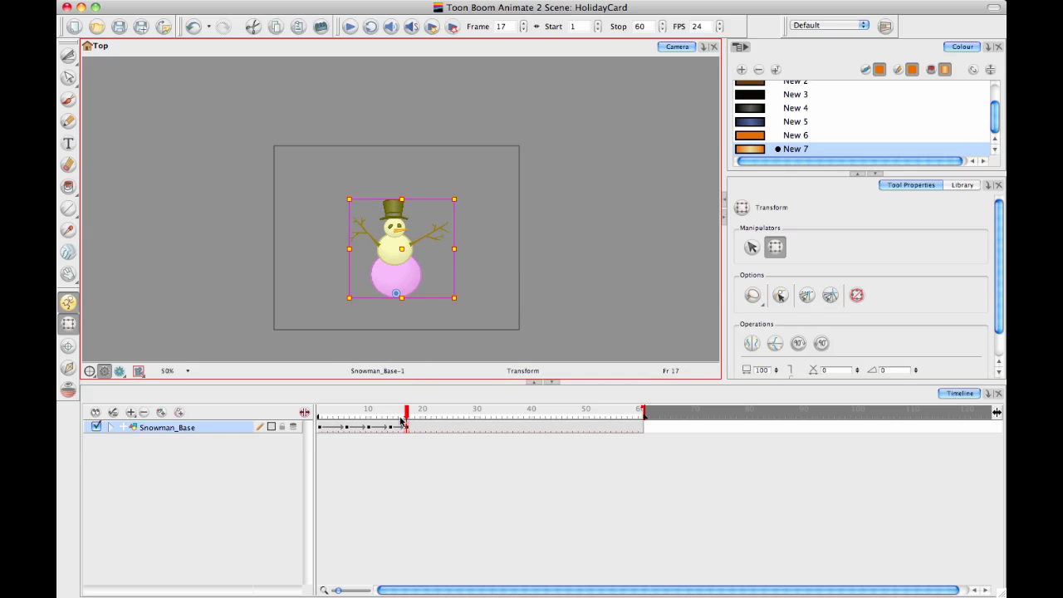
# - Play the squash-and-stretch animation from frame 1 to review its timing, and return to the first frame
pyautogui.moveTo(404, 415); pyautogui.dragTo(274, 411)
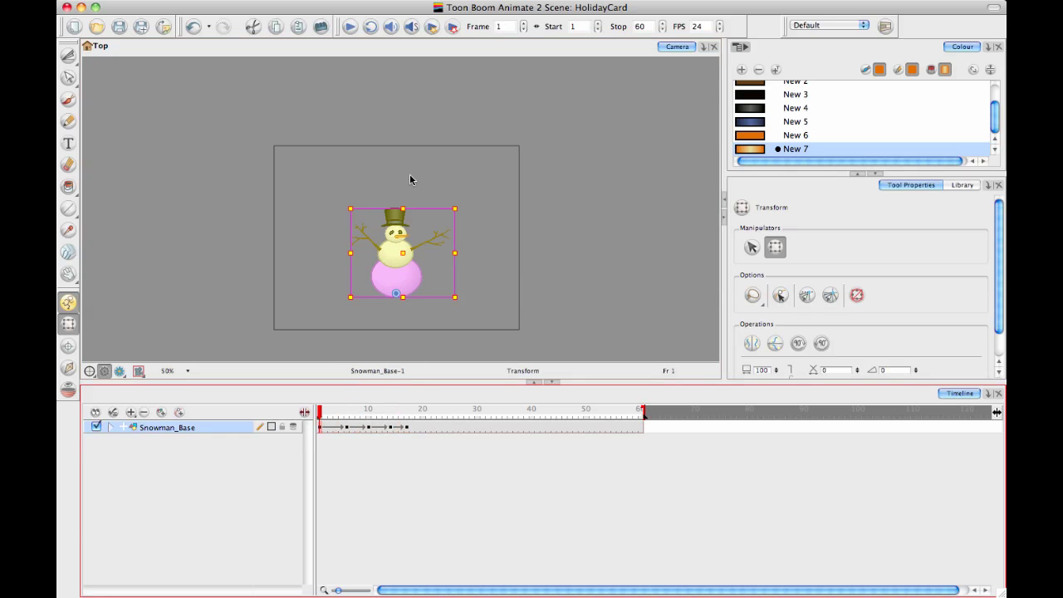
pyautogui.click(349, 26)
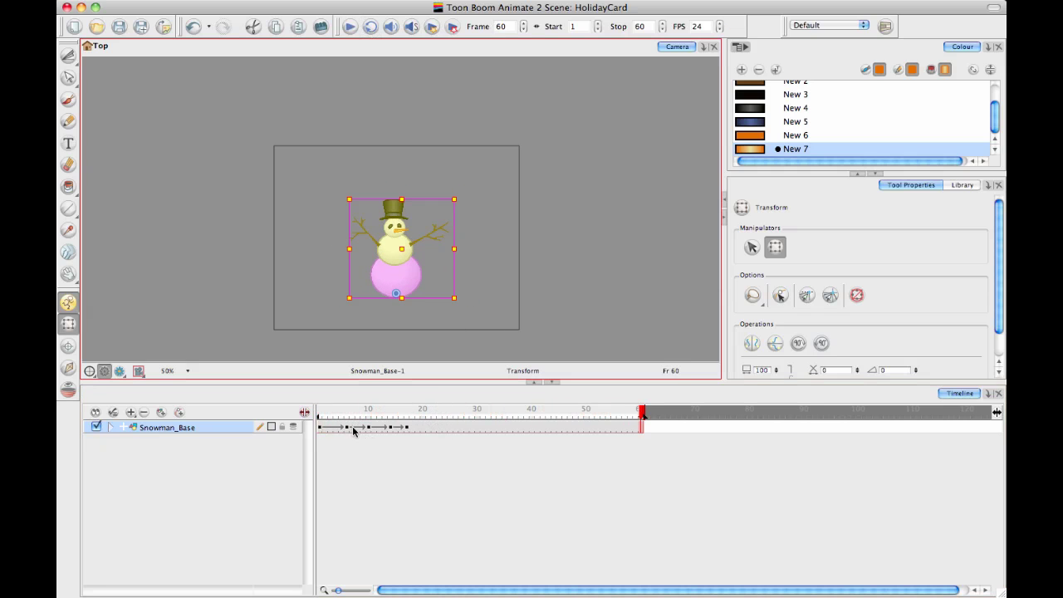
pyautogui.click(319, 430)
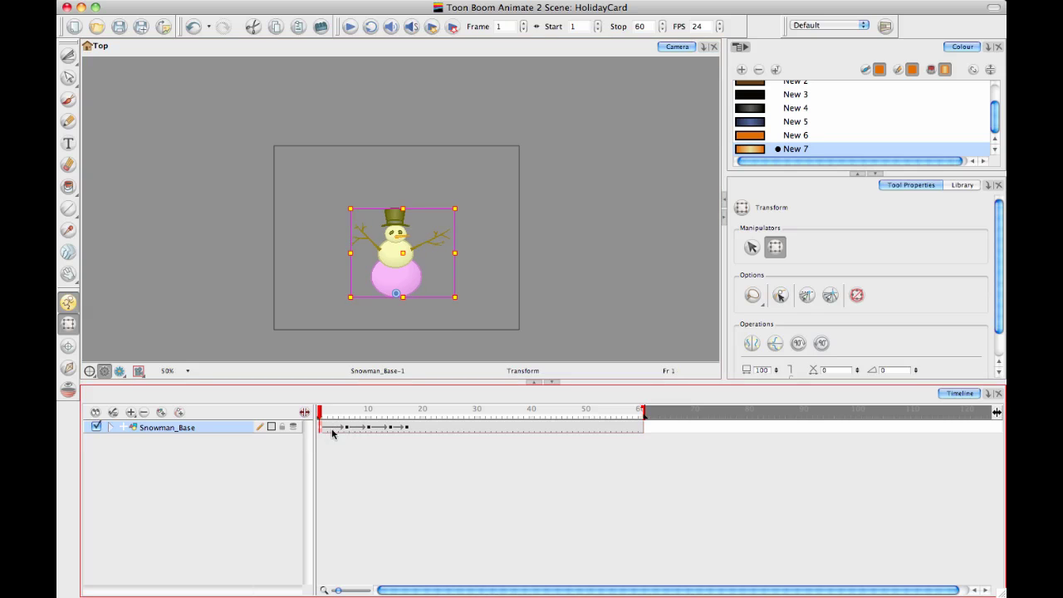
# - Retime the end of the bounce by moving the frame 17 keyframe to frame 20 and the frame 14 keyframe to frame 15
pyautogui.click(406, 440)
pyautogui.moveTo(406, 410); pyautogui.dragTo(385, 410)
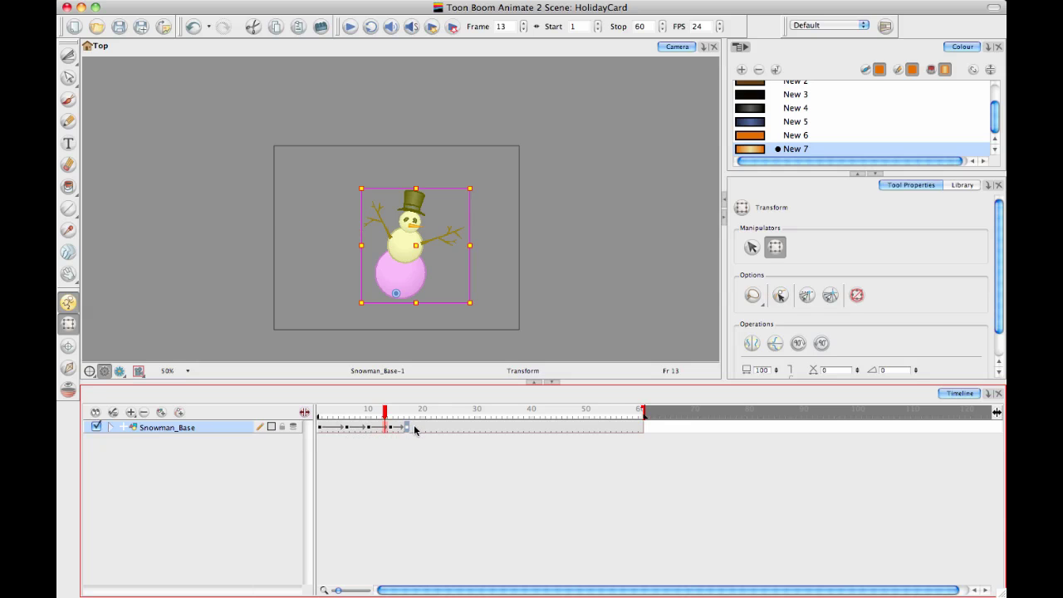
pyautogui.moveTo(422, 428); pyautogui.dragTo(421, 428)
pyautogui.click(394, 429)
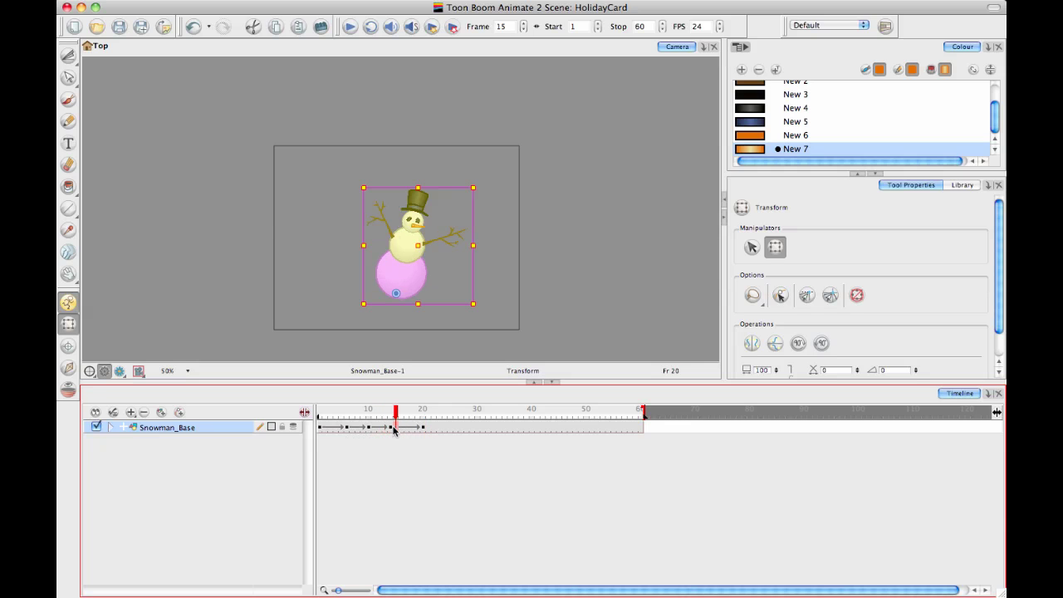
pyautogui.click(390, 428)
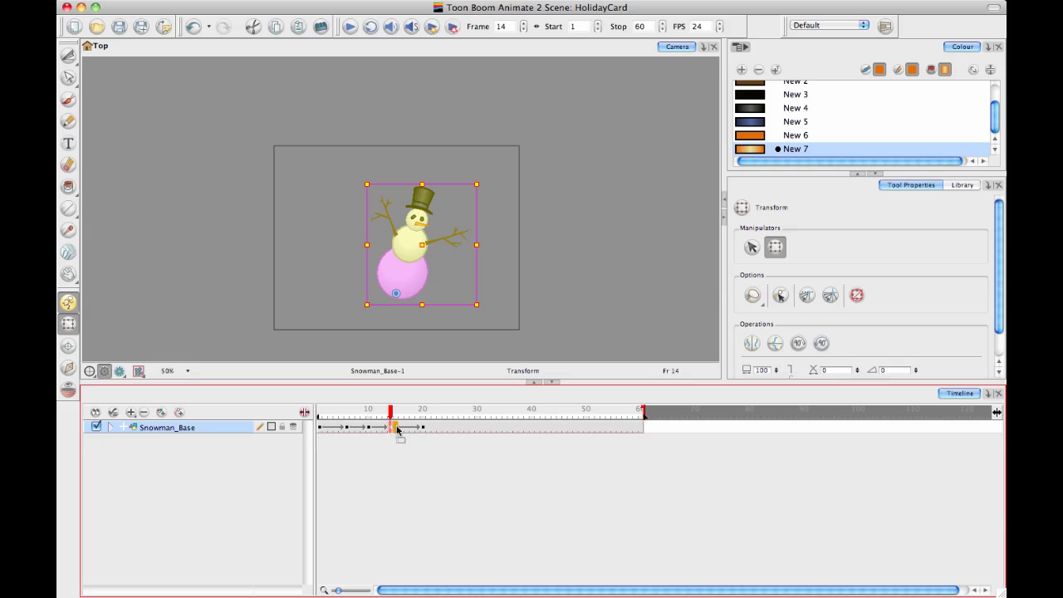
pyautogui.click(380, 456)
# - Select frames 1 to 20 of the Snowman_Base layer and try to create a cycle from them
pyautogui.moveTo(323, 428); pyautogui.dragTo(406, 433)
pyautogui.click(365, 465)
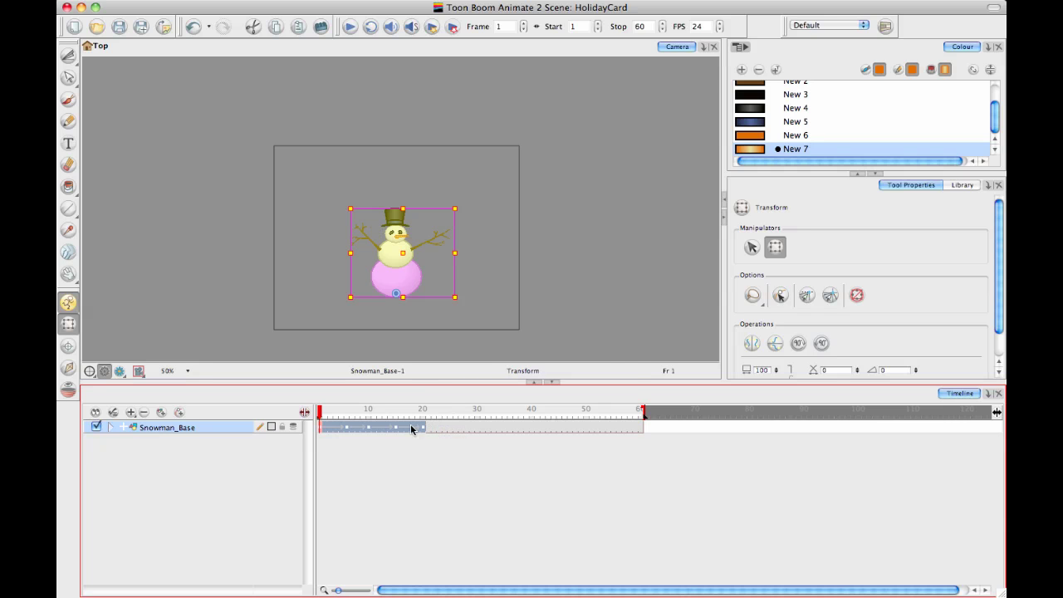
pyautogui.rightClick(411, 428)
pyautogui.click(489, 232)
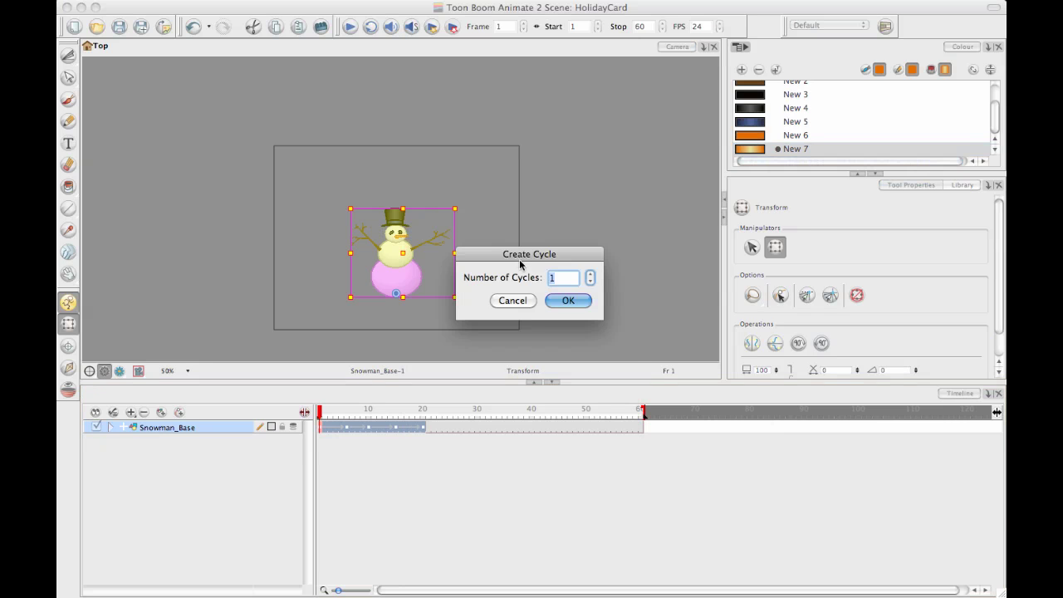
pyautogui.click(589, 274)
pyautogui.click(590, 274)
pyautogui.click(589, 274)
pyautogui.click(567, 301)
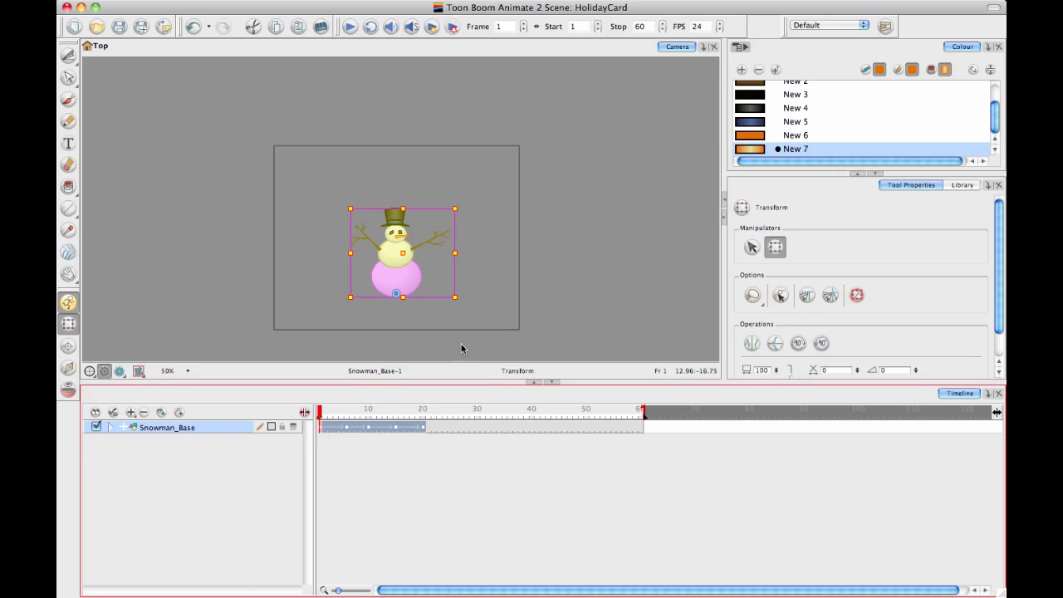
# - Paste the frames 1 to 20 motion as a normal forward cycle with 4 cycles
pyautogui.rightClick(372, 429)
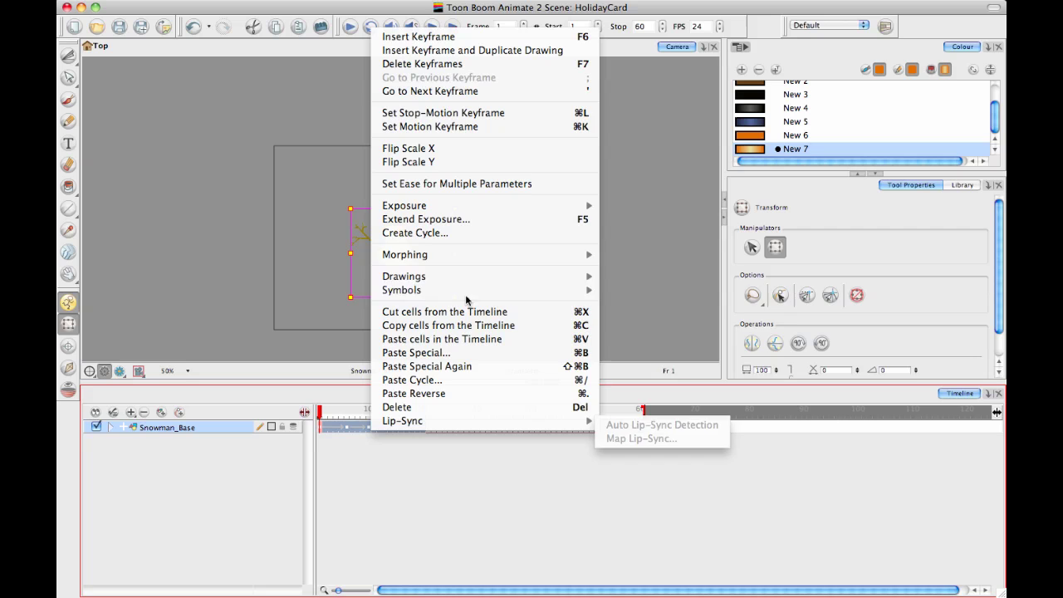
pyautogui.click(432, 378)
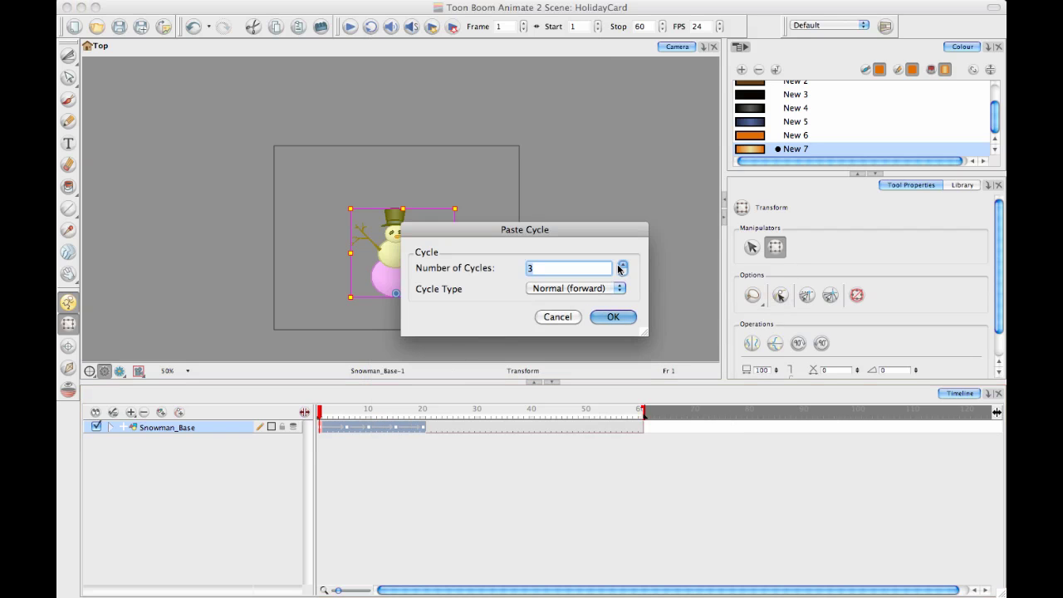
pyautogui.write('4')
pyautogui.click(614, 318)
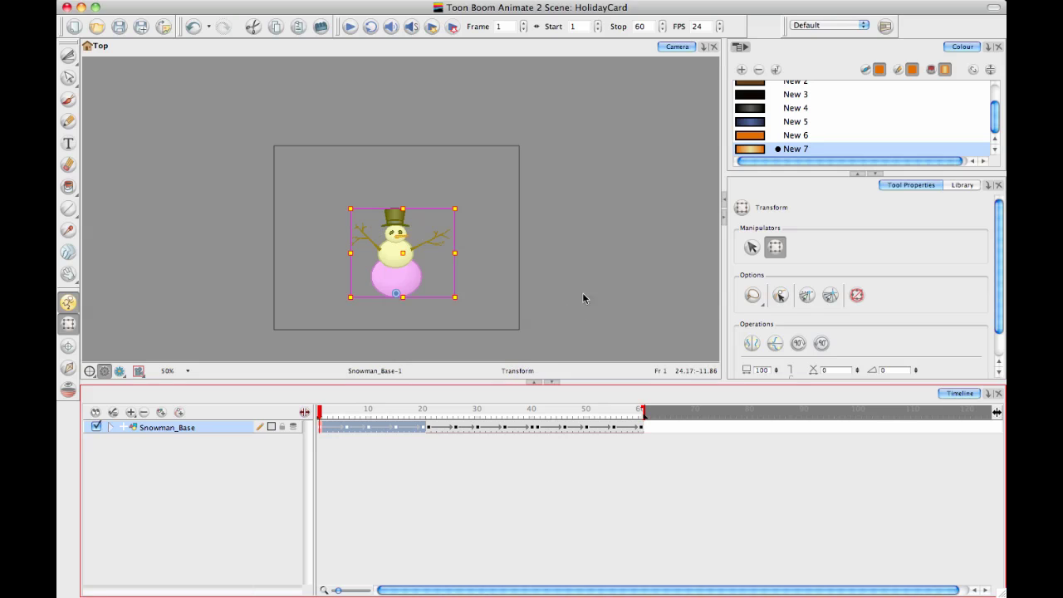
# - Play the cycled snowman animation to review how the repeated bounce looks
pyautogui.click(358, 28)
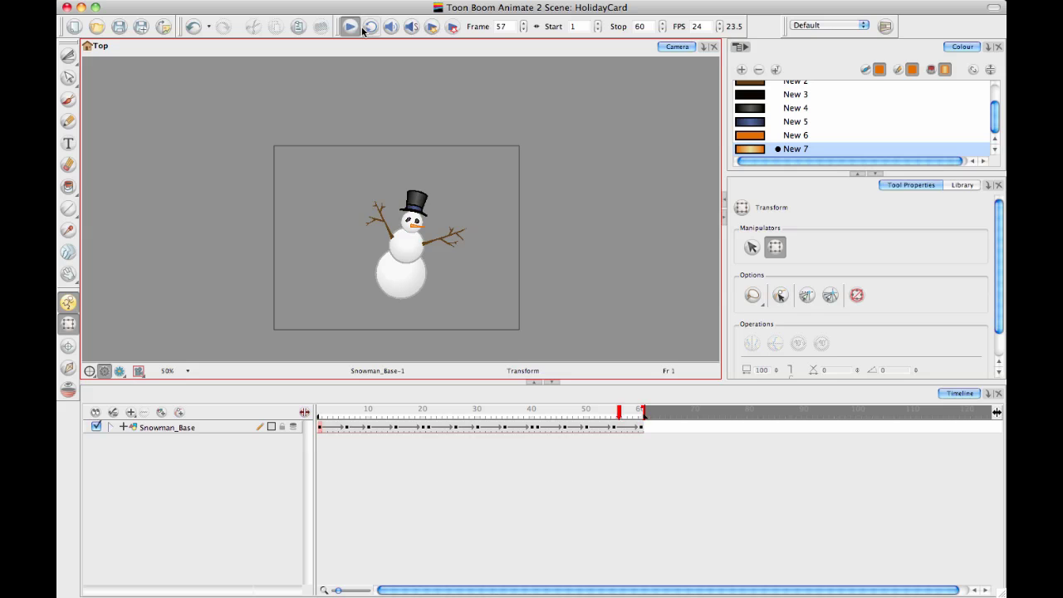
pyautogui.click(484, 493)
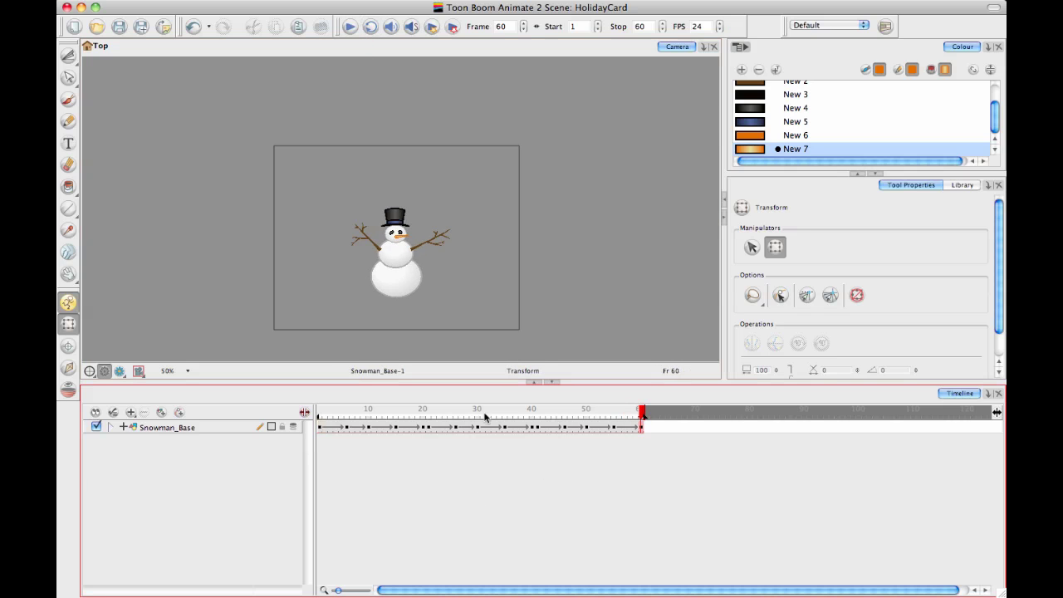
pyautogui.click(355, 30)
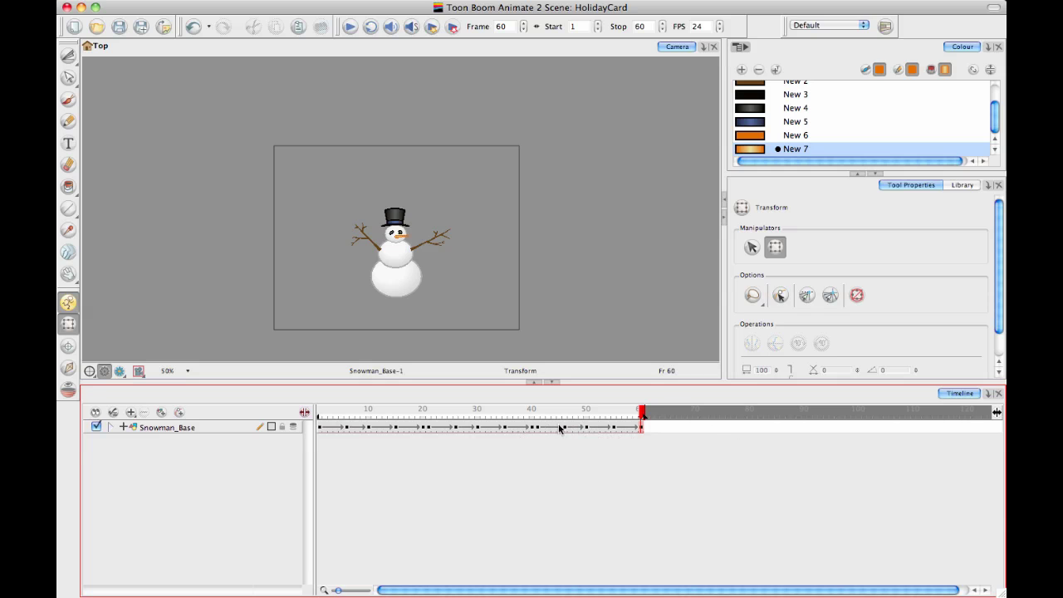
# - Delete the keyframes on frames 41 to 60 and move the frame 40 keyframe to frame 60
pyautogui.moveTo(538, 428); pyautogui.dragTo(671, 438)
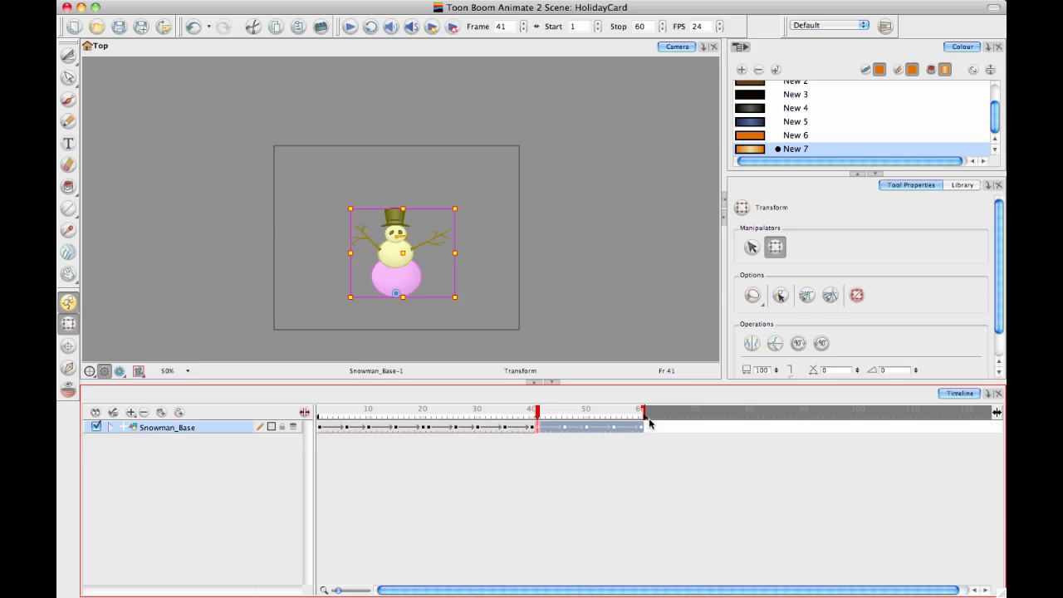
pyautogui.click(528, 461)
pyautogui.click(532, 428)
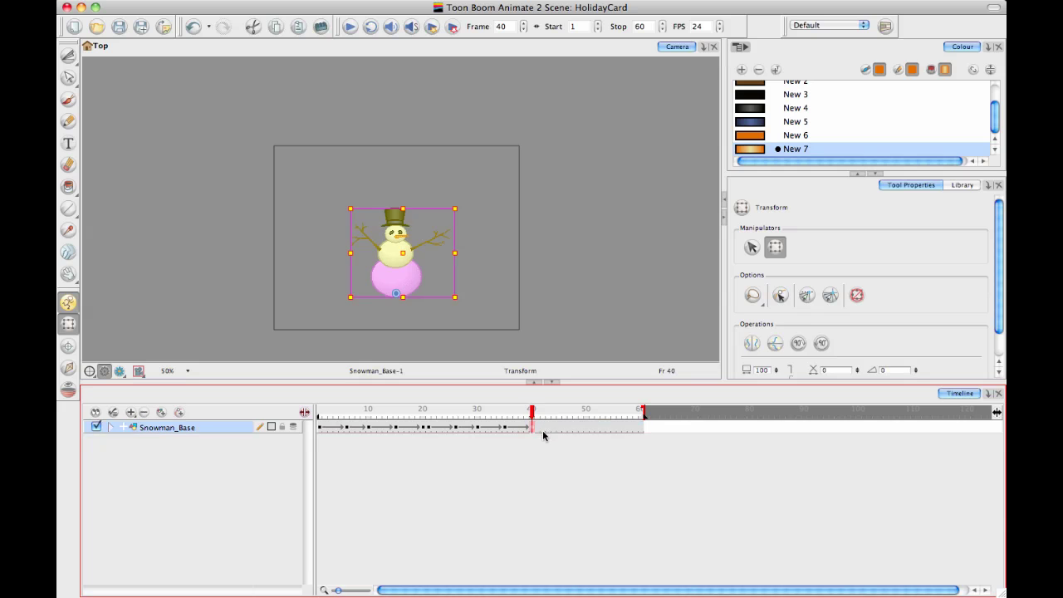
pyautogui.moveTo(639, 433); pyautogui.dragTo(641, 429)
# - Spread out the second bounce by moving the keyframes on frames 35, 30 and 26 to frames 52, 43 and 34
pyautogui.click(505, 428)
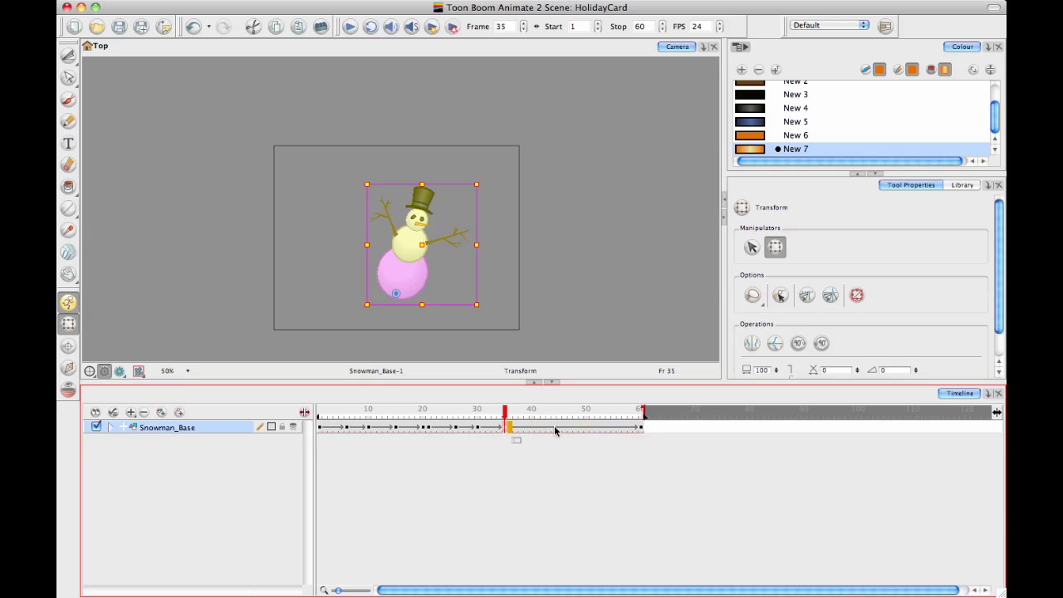
pyautogui.click(597, 428)
pyautogui.click(474, 428)
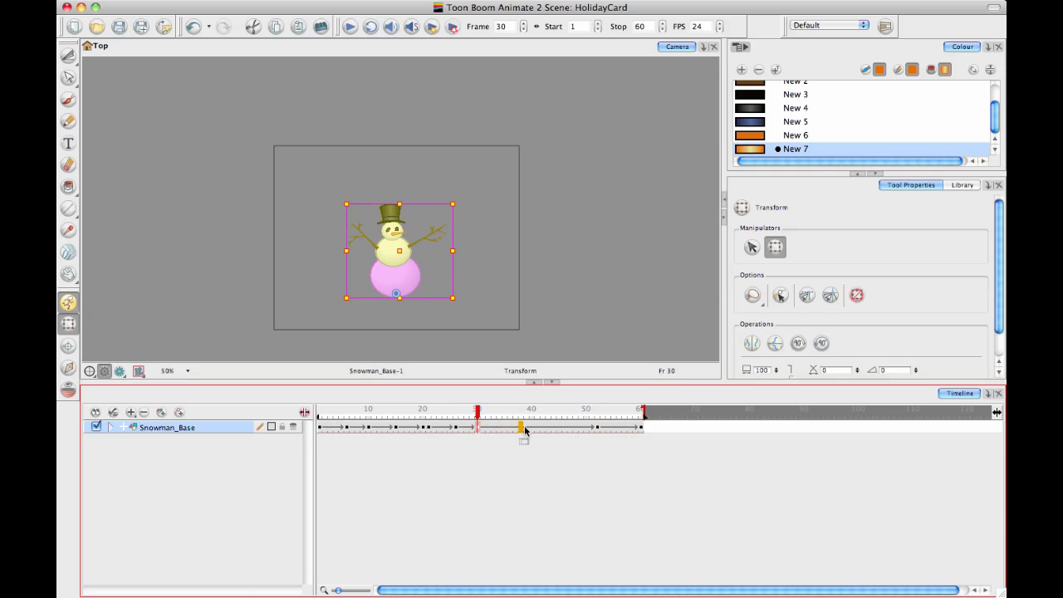
pyautogui.click(547, 427)
pyautogui.click(456, 427)
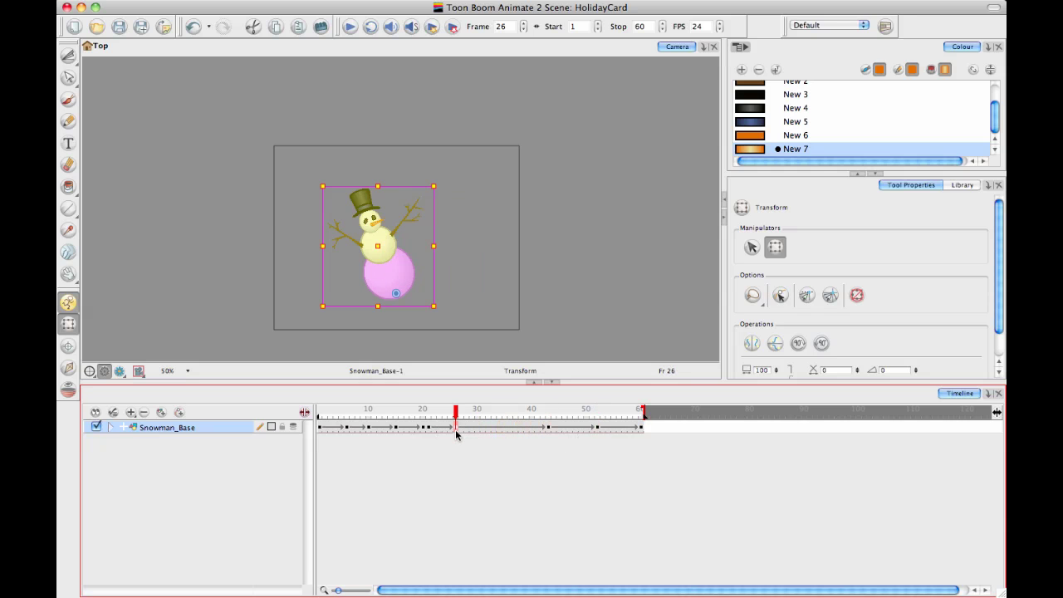
pyautogui.moveTo(474, 429); pyautogui.dragTo(498, 429)
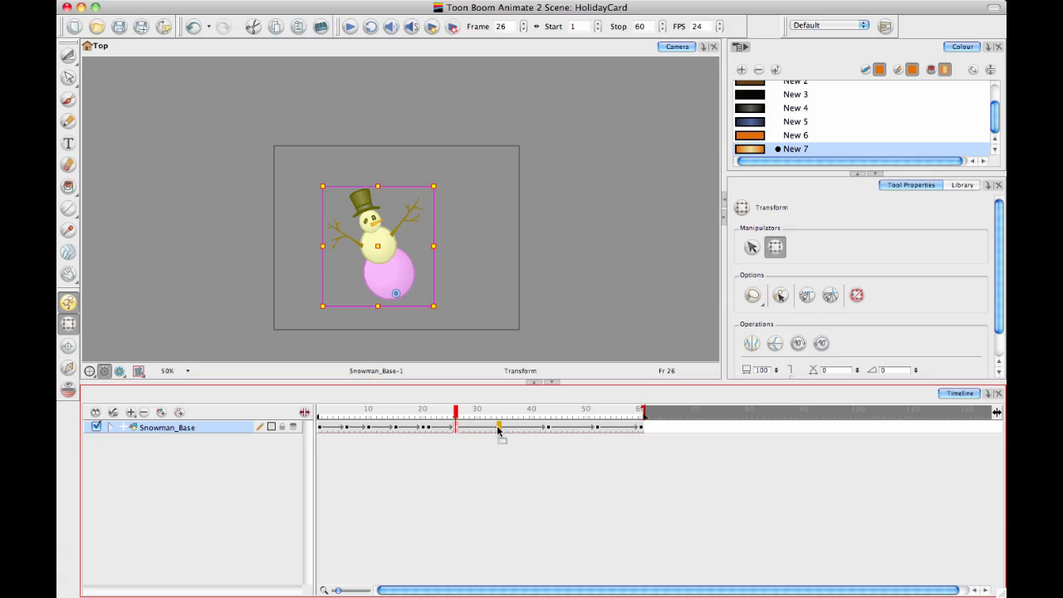
# - Slow down the first bounce by shifting its keyframes to frames 9, 13, 18 and 26
pyautogui.click(430, 429)
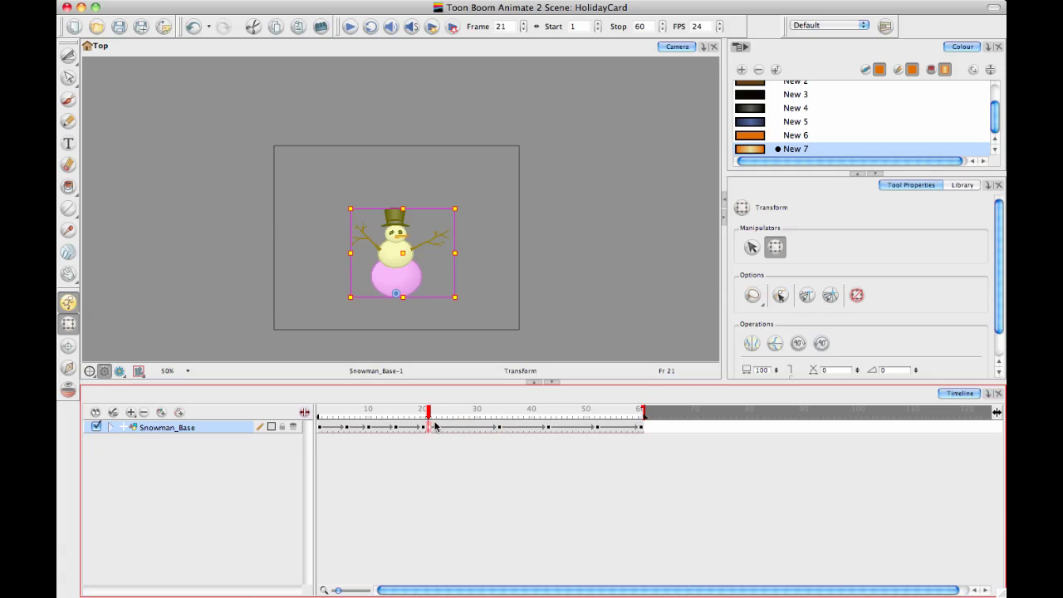
pyautogui.moveTo(425, 429)
pyautogui.mouseDown()
pyautogui.moveTo(458, 429)
pyautogui.moveTo(385, 429)
pyautogui.moveTo(421, 428)
pyautogui.mouseUp()
pyautogui.click(396, 430)
pyautogui.click(371, 429)
pyautogui.click(348, 428)
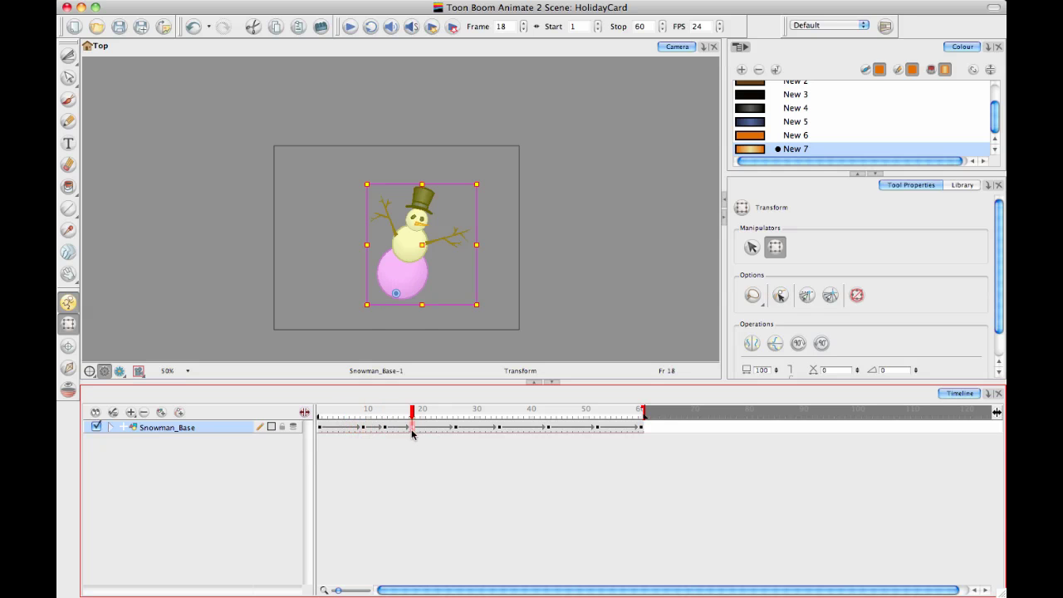
# - Move the keyframes on frames 13, 18 and 26 to frames 16, 21 and 29
pyautogui.click(429, 430)
pyautogui.click(397, 429)
pyautogui.moveTo(386, 428); pyautogui.dragTo(500, 430)
pyautogui.click(454, 428)
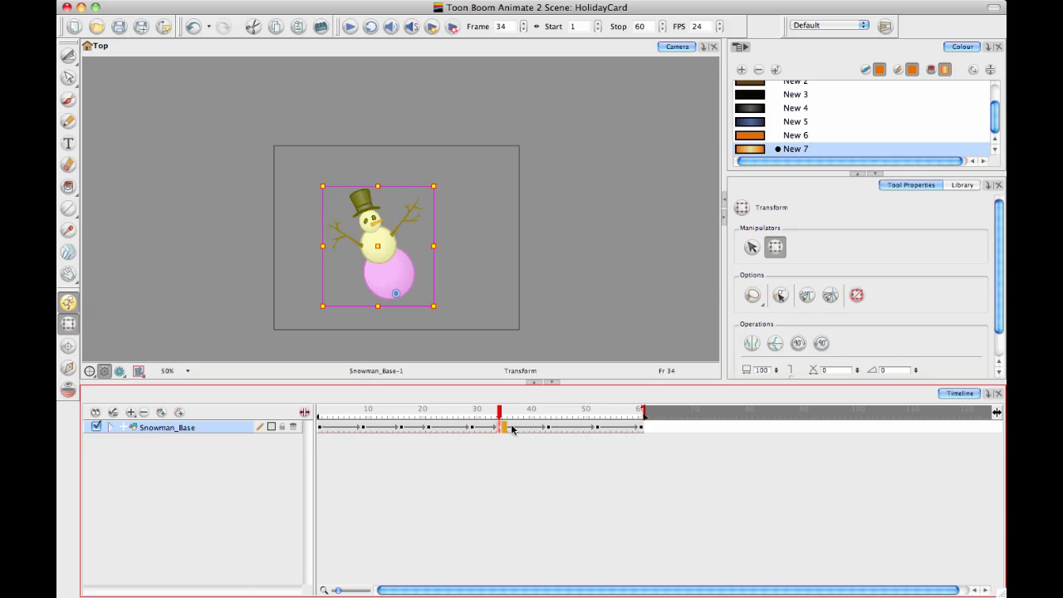
# - Move the keyframes on frames 34, 43 and 52 to frames 37, 46 and 54
pyautogui.click(513, 428)
pyautogui.click(547, 428)
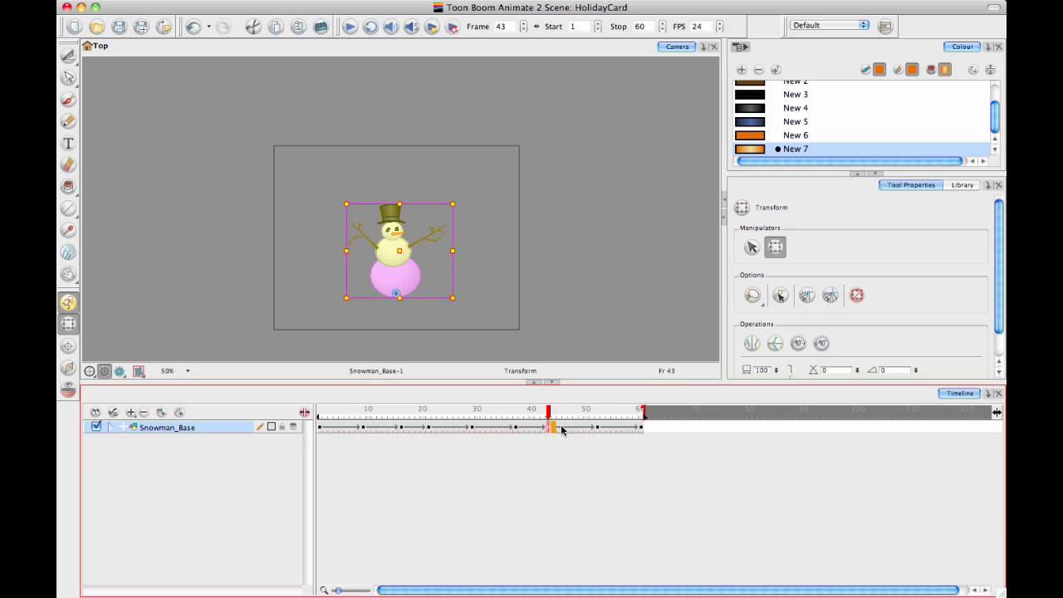
pyautogui.click(565, 429)
pyautogui.click(597, 428)
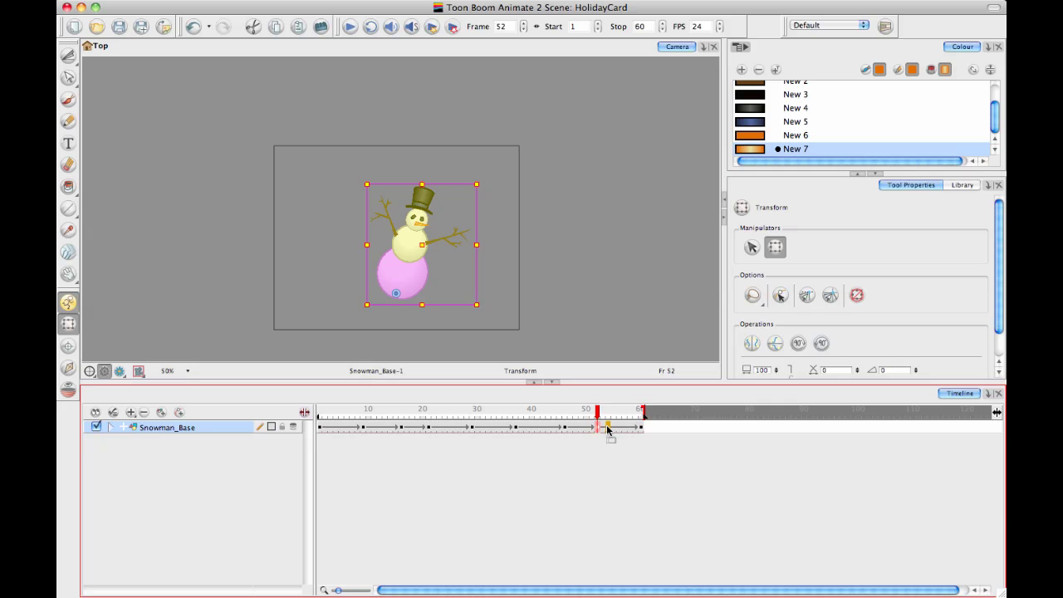
pyautogui.click(607, 428)
# - Play the retimed snowman animation to review its pacing, and return to the first frame
pyautogui.click(350, 28)
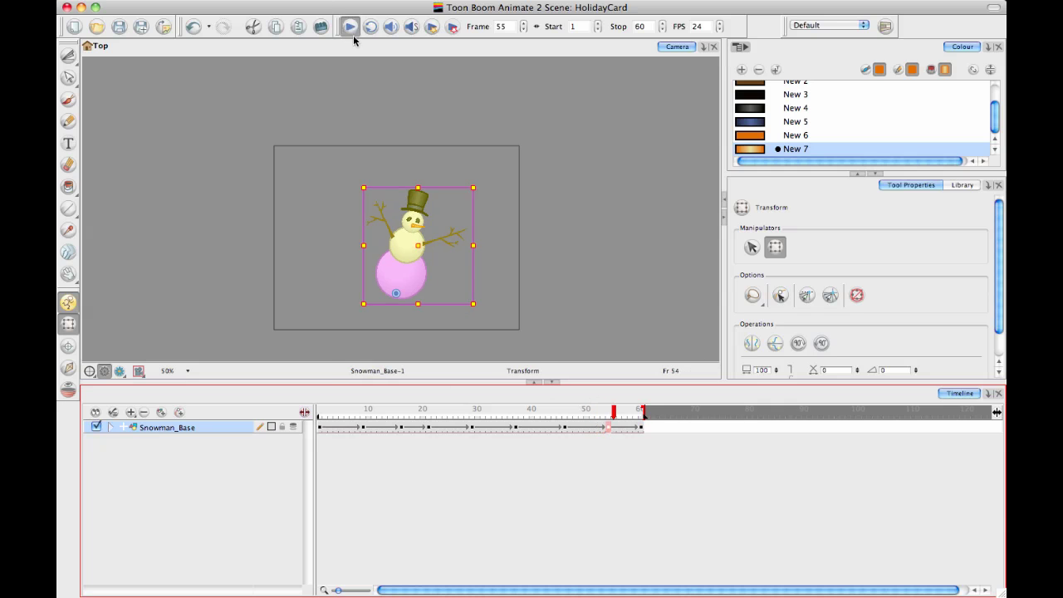
pyautogui.click(351, 28)
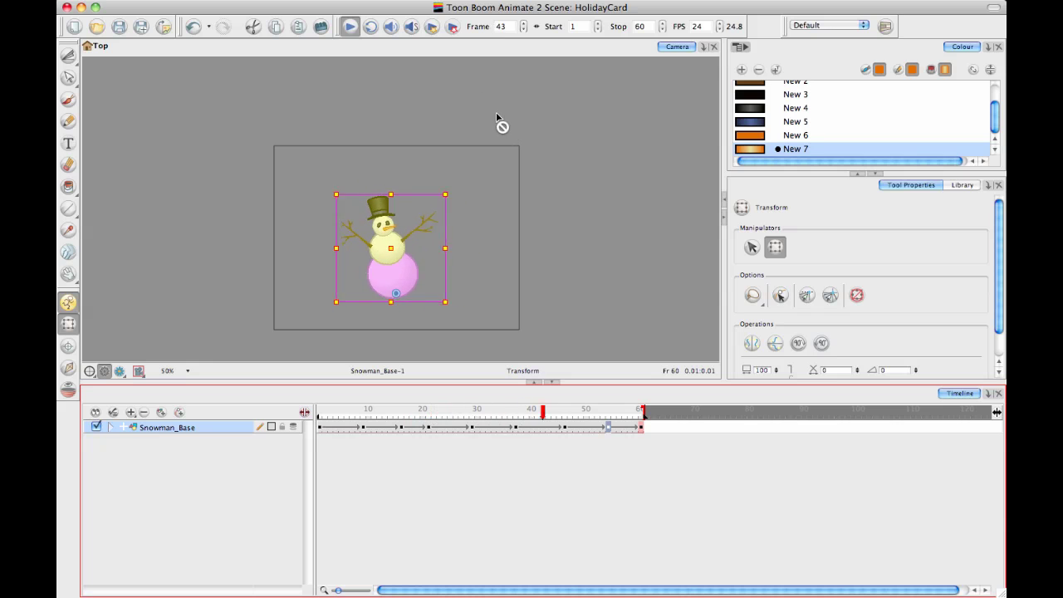
pyautogui.click(350, 28)
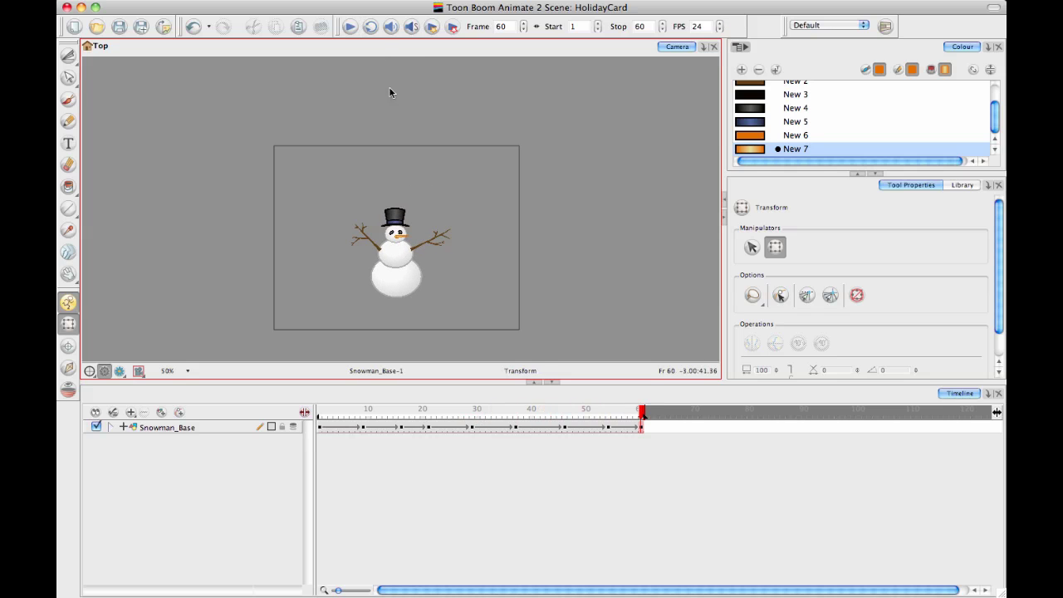
pyautogui.moveTo(323, 407)
pyautogui.mouseDown()
pyautogui.moveTo(644, 406)
pyautogui.moveTo(299, 407)
pyautogui.moveTo(337, 421)
pyautogui.moveTo(317, 421)
pyautogui.mouseUp()
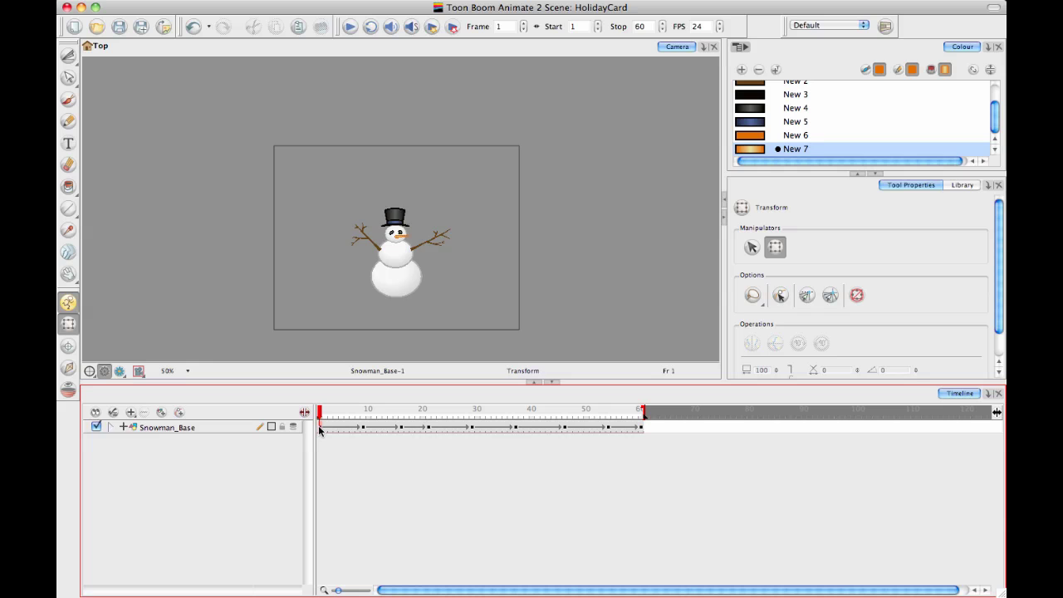
pyautogui.click(318, 425)
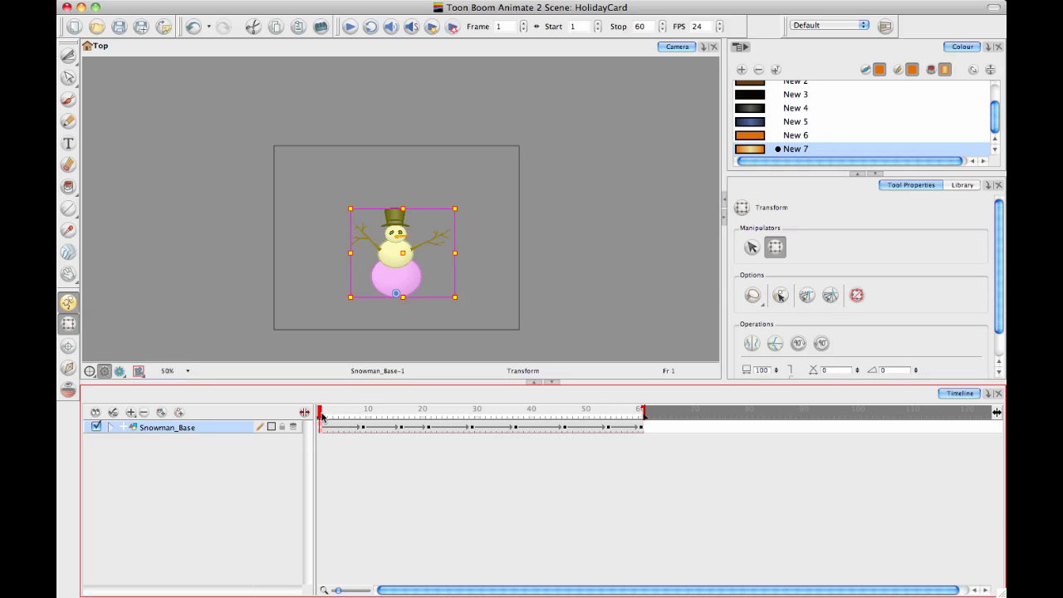
# - On frame 4, rotate Snowman_Arm_L upward and Snowman_Arm_R slightly downward about their shoulder pivots
pyautogui.moveTo(322, 417); pyautogui.dragTo(336, 418)
pyautogui.scroll(2, 411, 224)
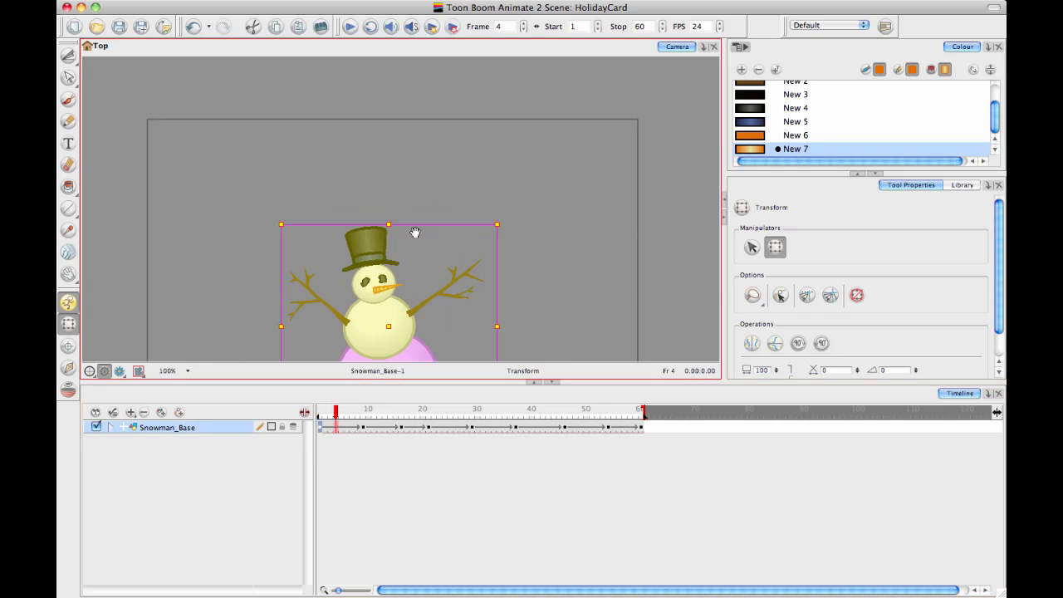
pyautogui.moveTo(415, 232); pyautogui.dragTo(461, 85)
pyautogui.press('Escape')
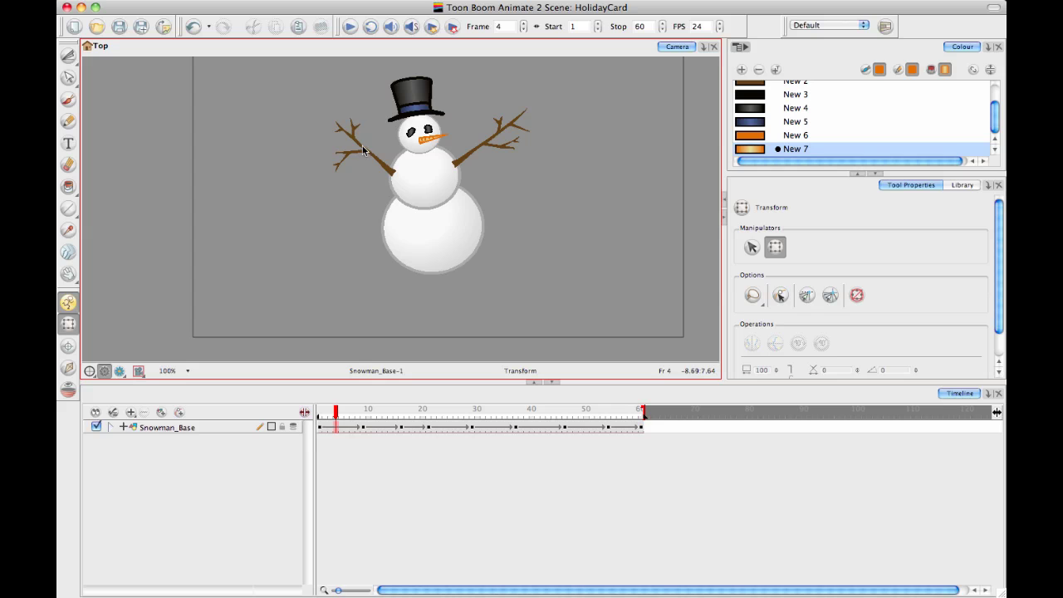
pyautogui.click(363, 150)
pyautogui.moveTo(364, 111); pyautogui.dragTo(318, 134)
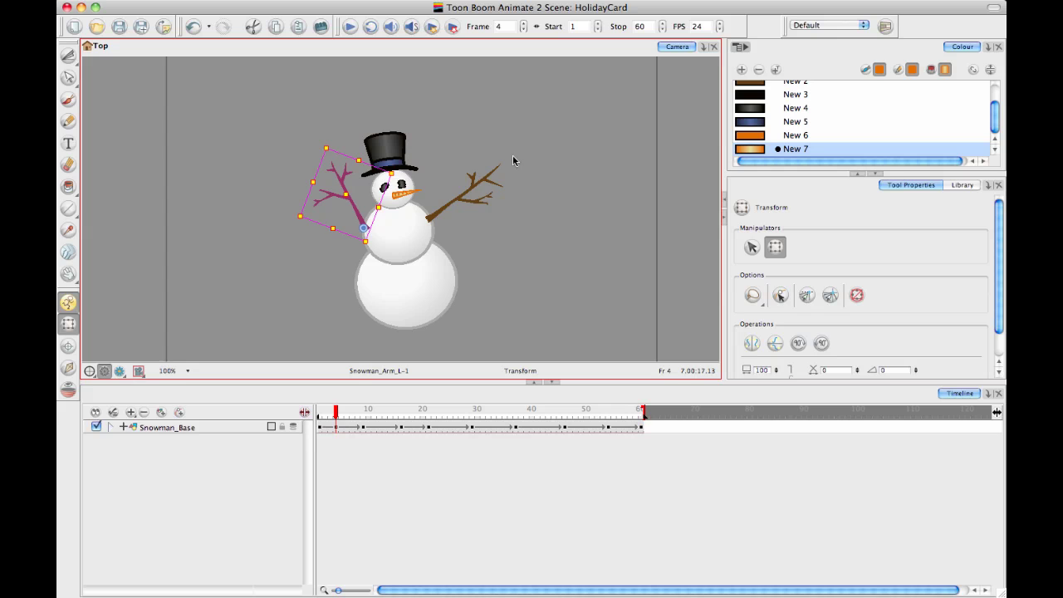
pyautogui.click(447, 210)
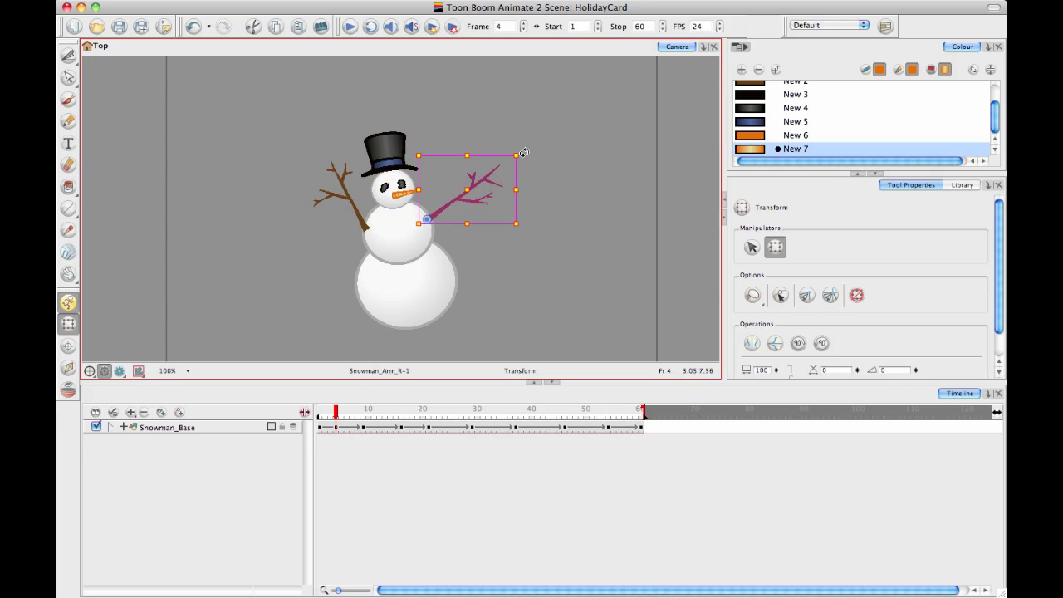
pyautogui.moveTo(524, 153); pyautogui.dragTo(524, 166)
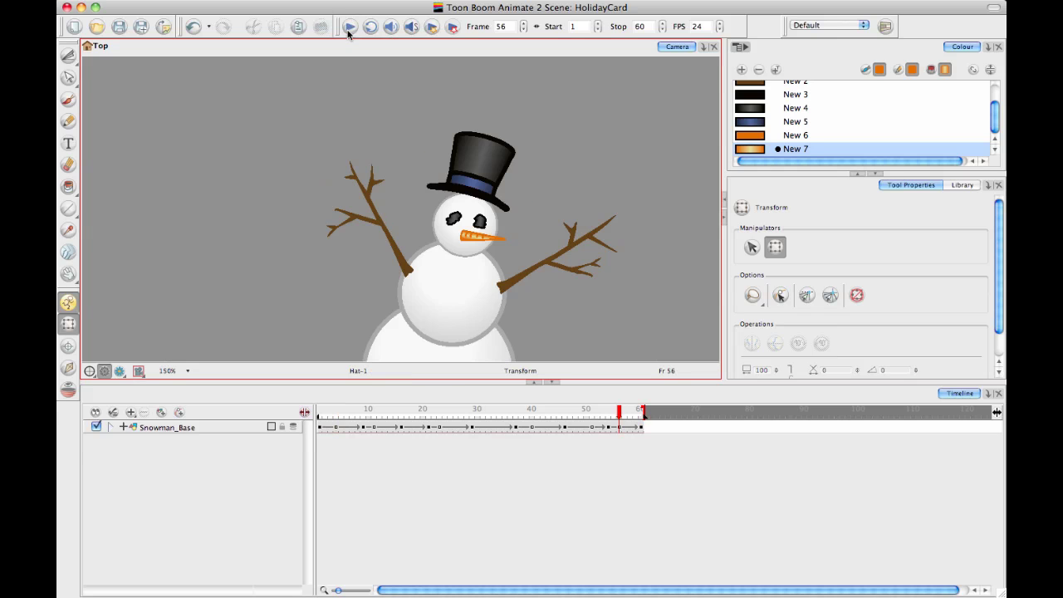
# - Play the animation to review the snowman's arm and hat motion along with the bounce
pyautogui.click(350, 27)
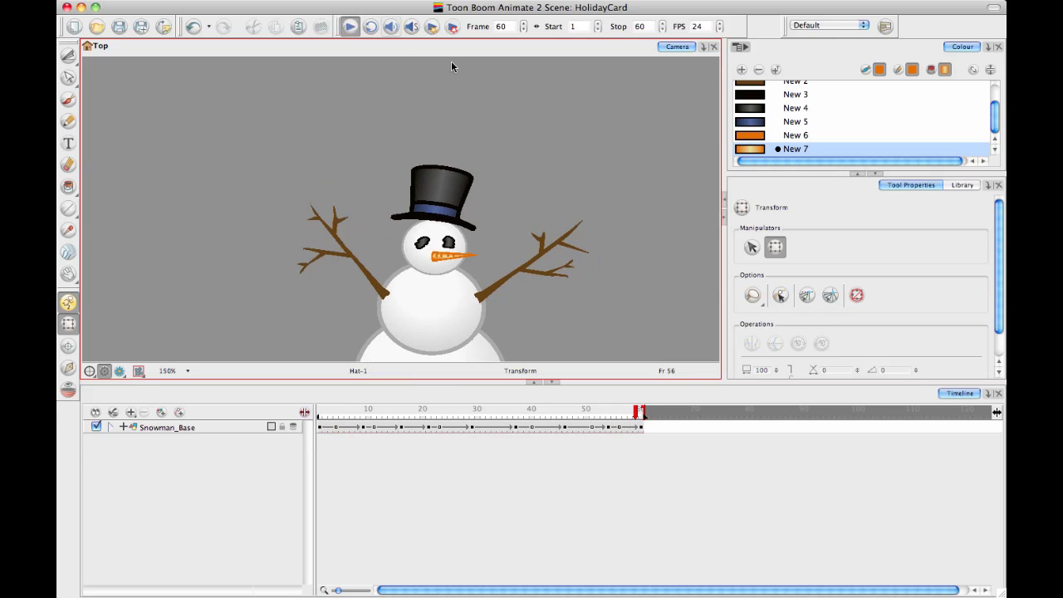
pyautogui.click(350, 26)
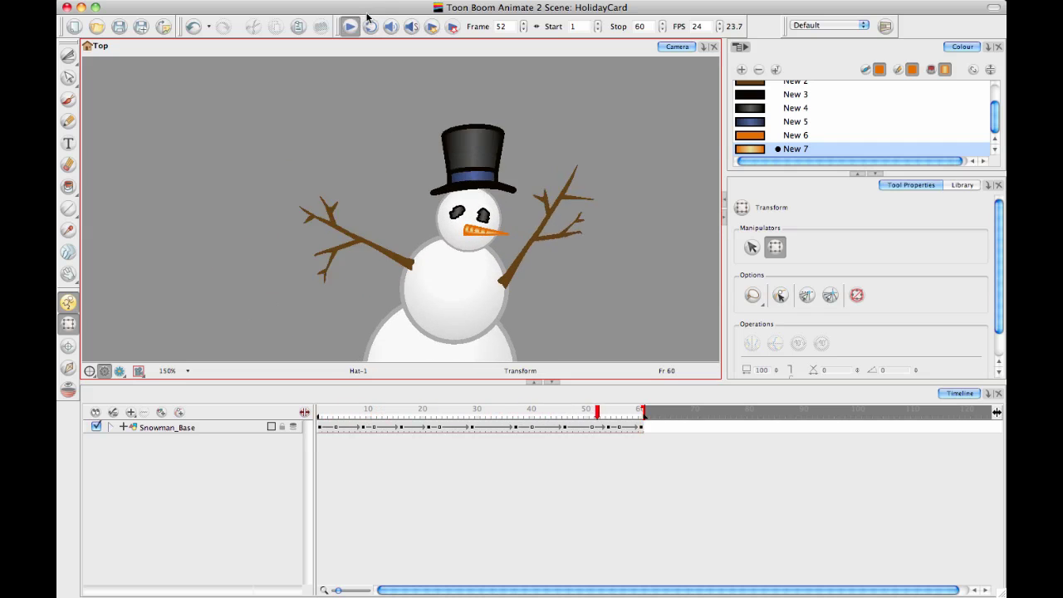
# - Play the snowman animation again with the whole camera frame in view to review the full 60 frames
pyautogui.scroll(-3, 432, 154)
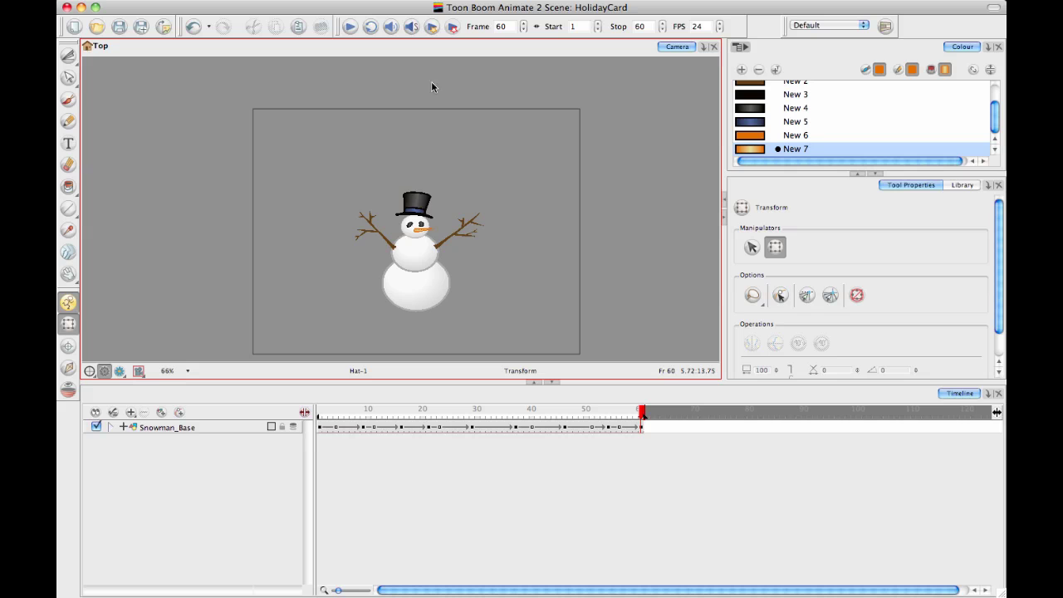
pyautogui.click(350, 27)
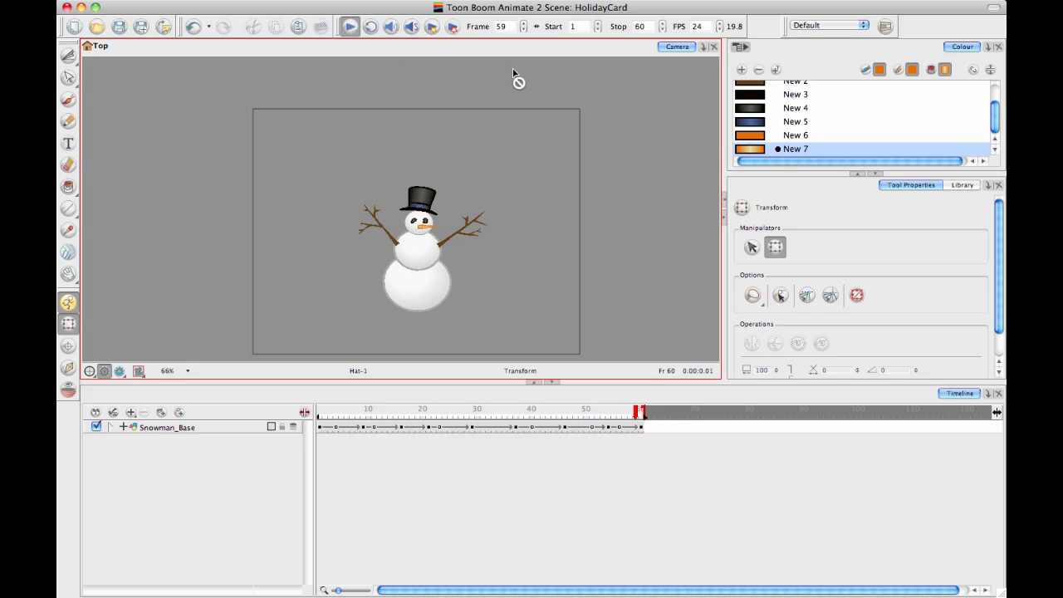
pyautogui.moveTo(323, 409); pyautogui.dragTo(674, 413)
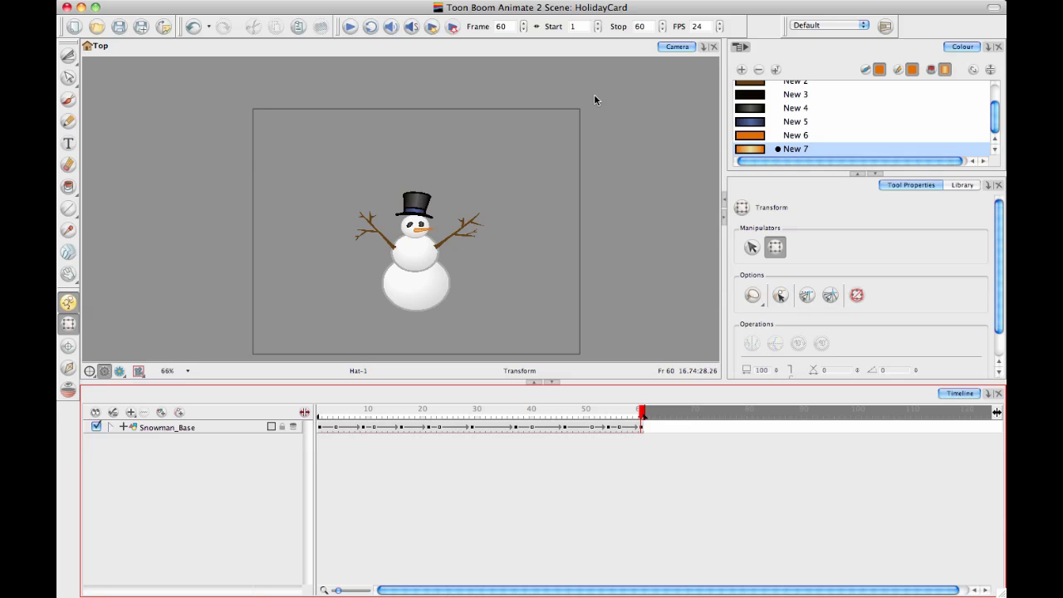
pyautogui.click(685, 3)
pyautogui.click(686, 10)
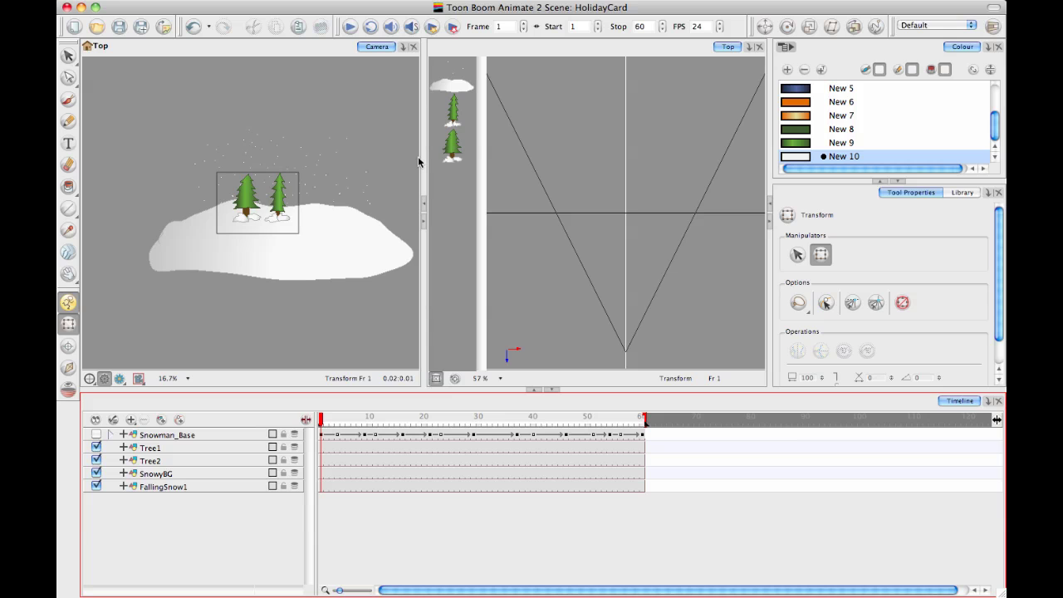
# - Enlarge the Camera view of the snowy scene and examine the artwork on the Tree1 and Tree2 layers
pyautogui.moveTo(424, 160); pyautogui.dragTo(570, 166)
pyautogui.moveTo(387, 194); pyautogui.dragTo(390, 186)
pyautogui.press('2')
pyautogui.press('2')
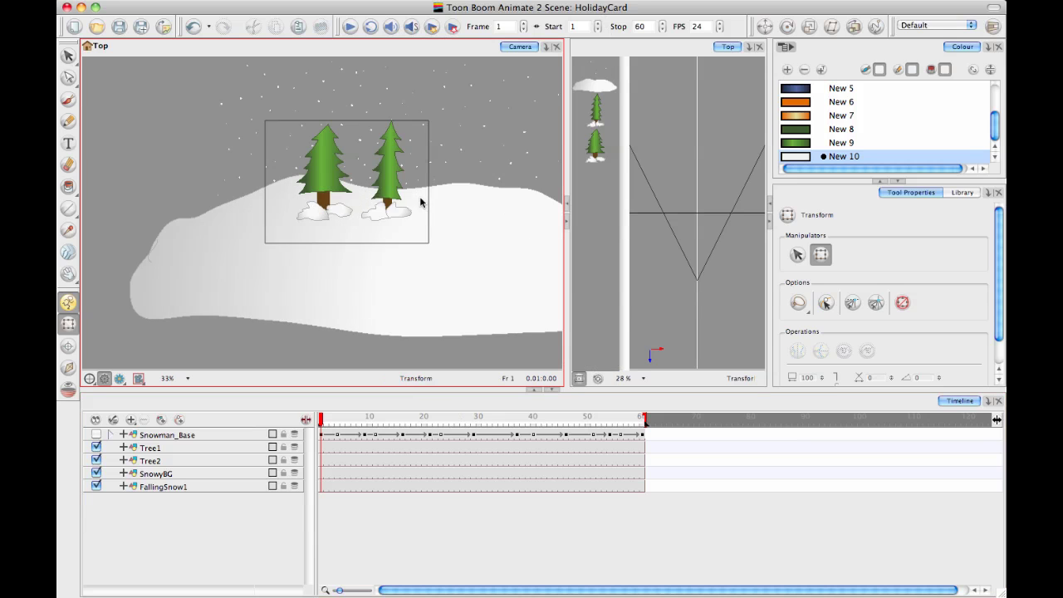
pyautogui.click(196, 451)
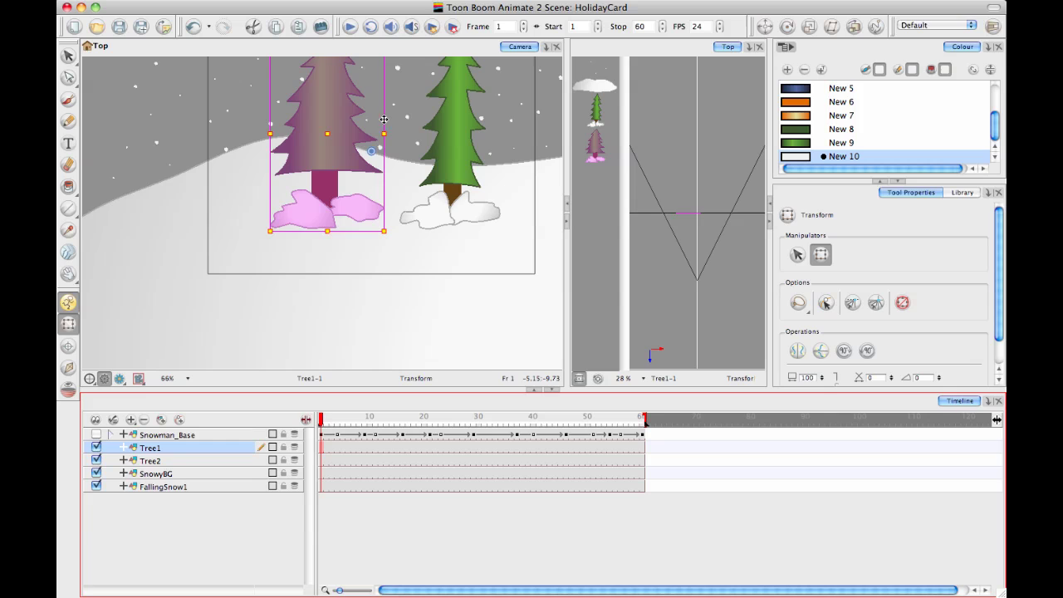
pyautogui.moveTo(356, 135); pyautogui.dragTo(345, 133)
pyautogui.click(517, 174)
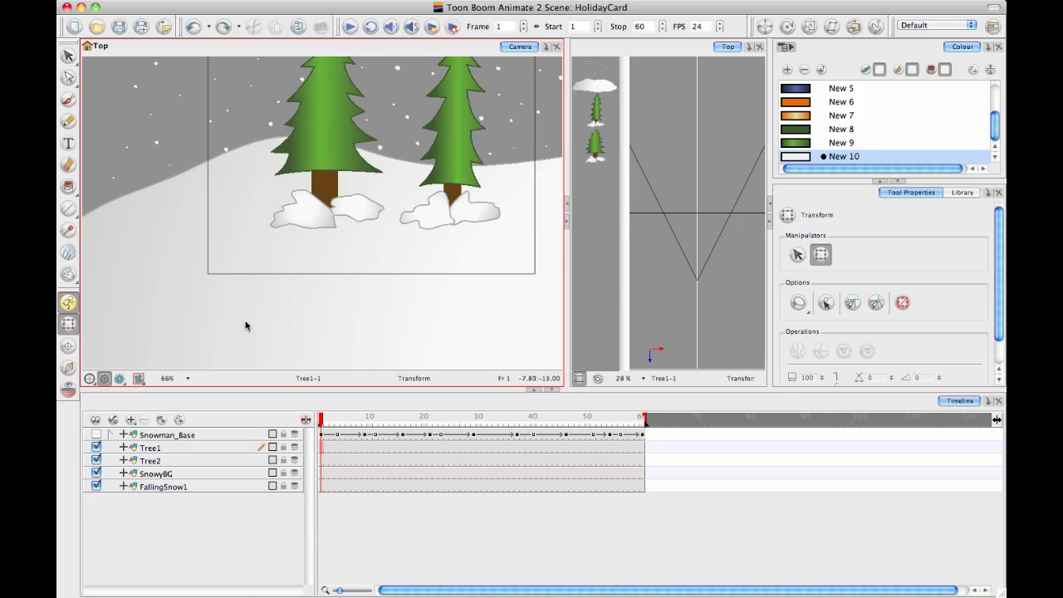
pyautogui.click(203, 457)
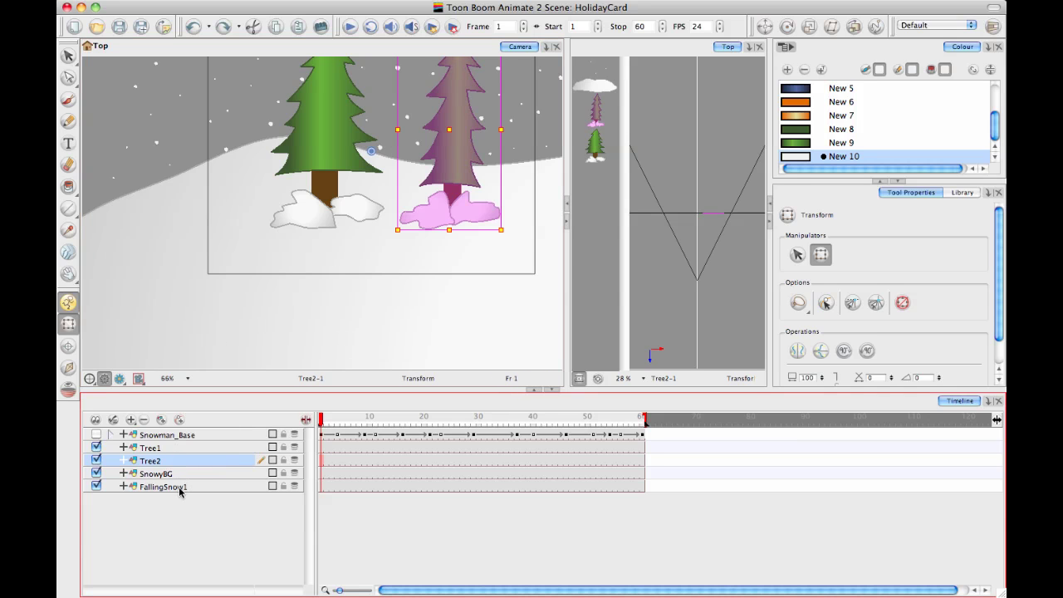
# - Examine the snowy hill on the SnowyBG layer and the snowflakes on the FallingSnow1 layer
pyautogui.click(178, 473)
pyautogui.scroll(-2, 315, 315)
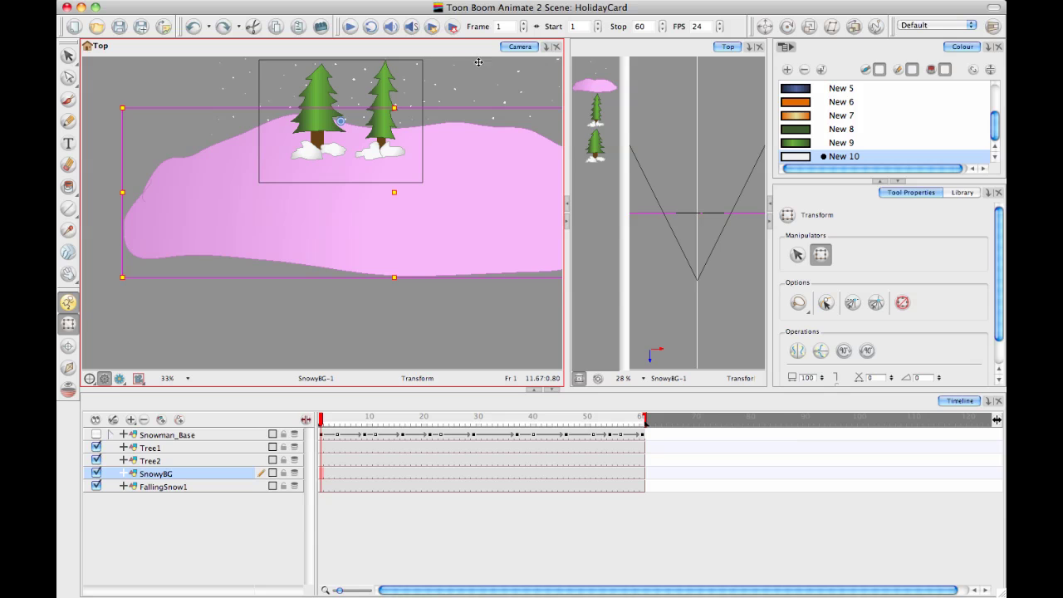
pyautogui.click(289, 341)
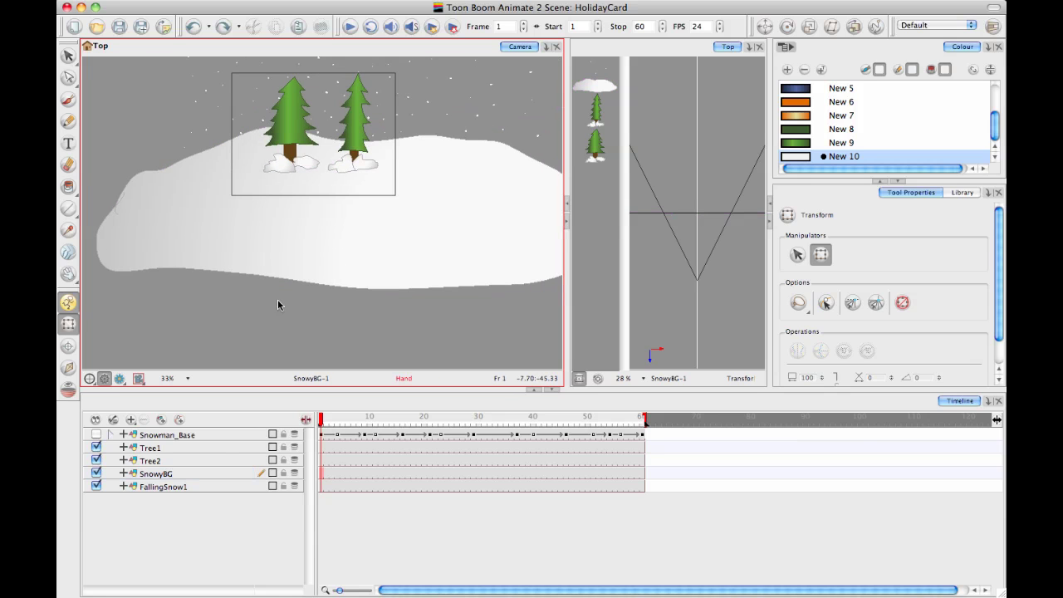
pyautogui.click(199, 486)
pyautogui.scroll(2, 459, 173)
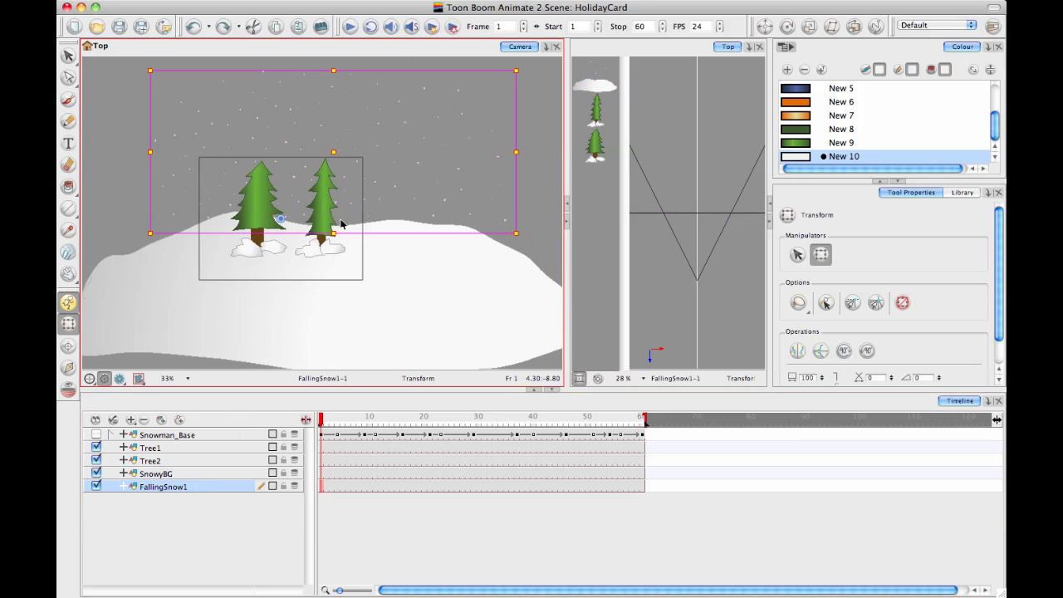
pyautogui.scroll(2, 458, 173)
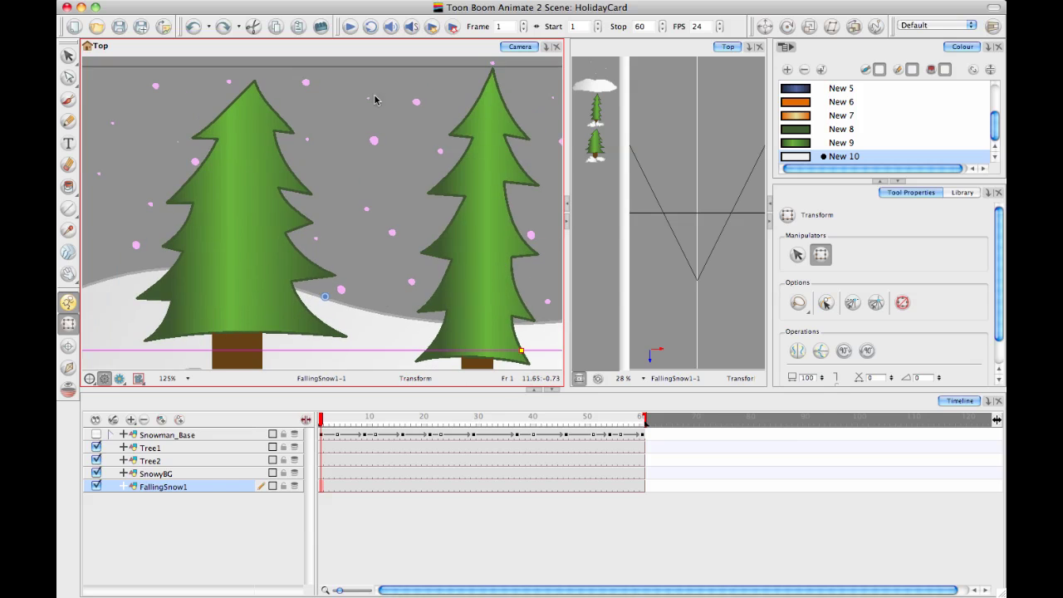
pyautogui.click(402, 171)
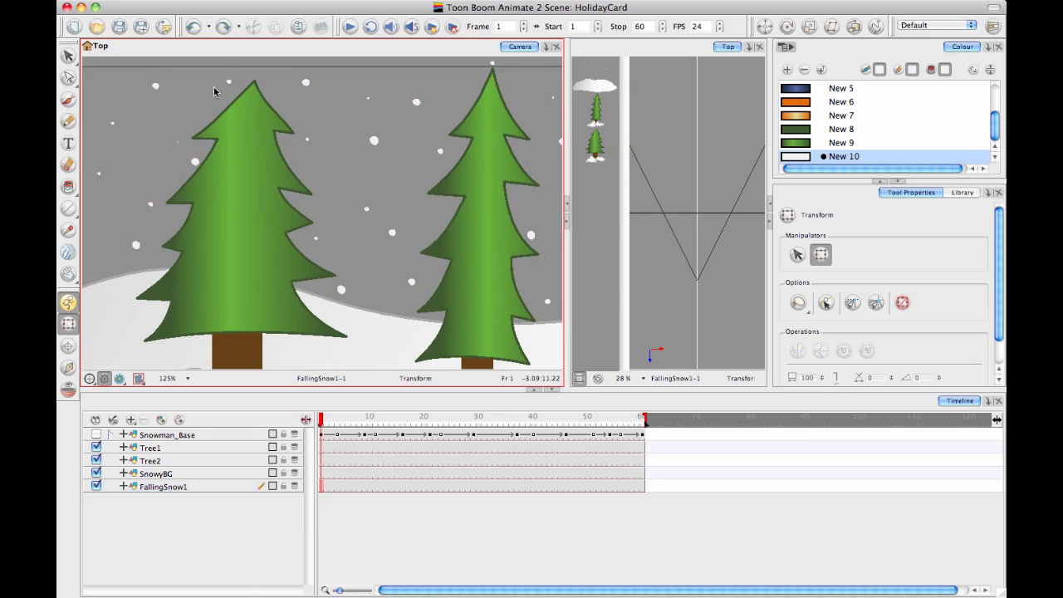
# - Inspect the snowflakes extending above and beside the camera frame, widen the Camera view, and look at the Brush tool's settings
pyautogui.press('space')
pyautogui.moveTo(209, 145); pyautogui.dragTo(408, 210)
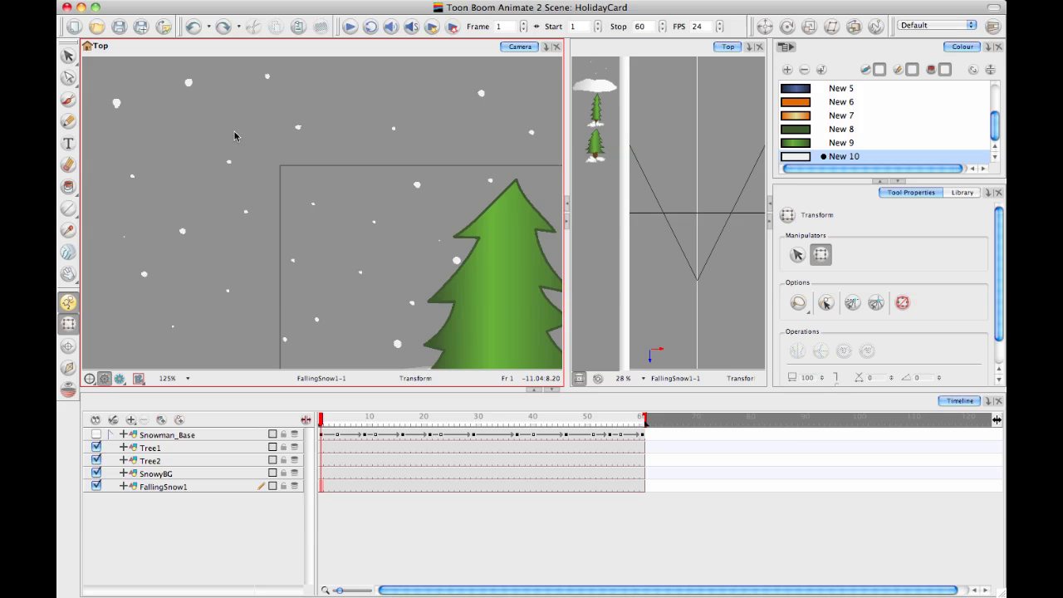
pyautogui.scroll(3, 234, 136)
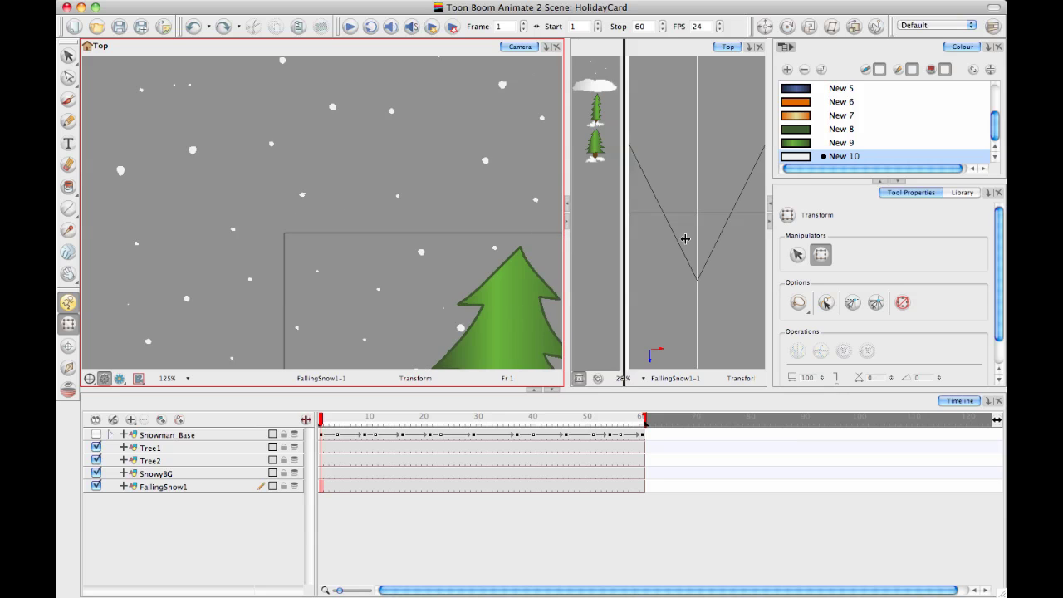
pyautogui.moveTo(685, 238); pyautogui.dragTo(684, 238)
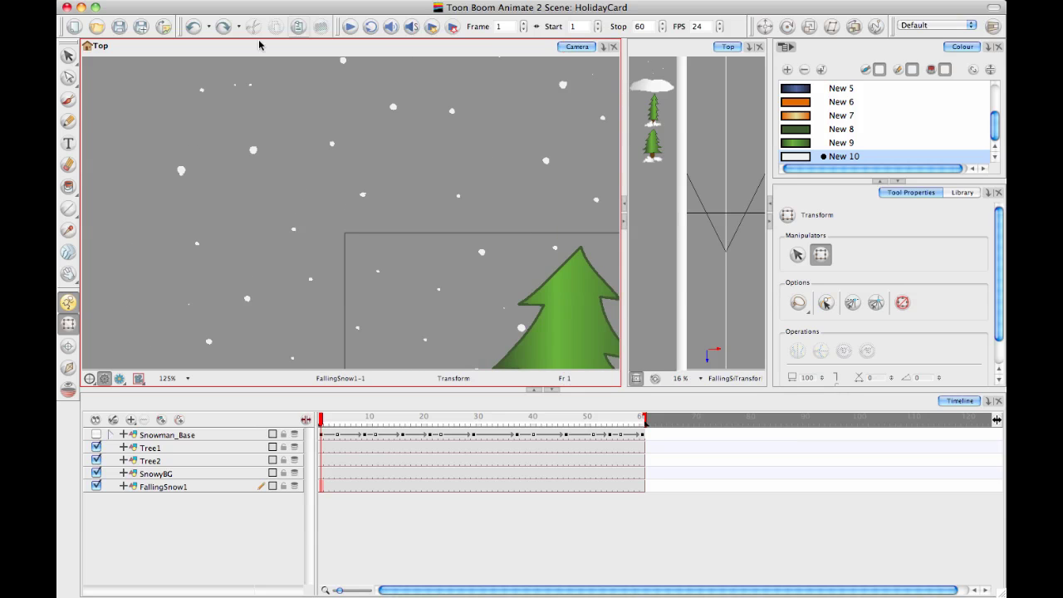
pyautogui.click(68, 99)
pyautogui.scroll(3, 355, 124)
pyautogui.hscroll(3, 355, 124)
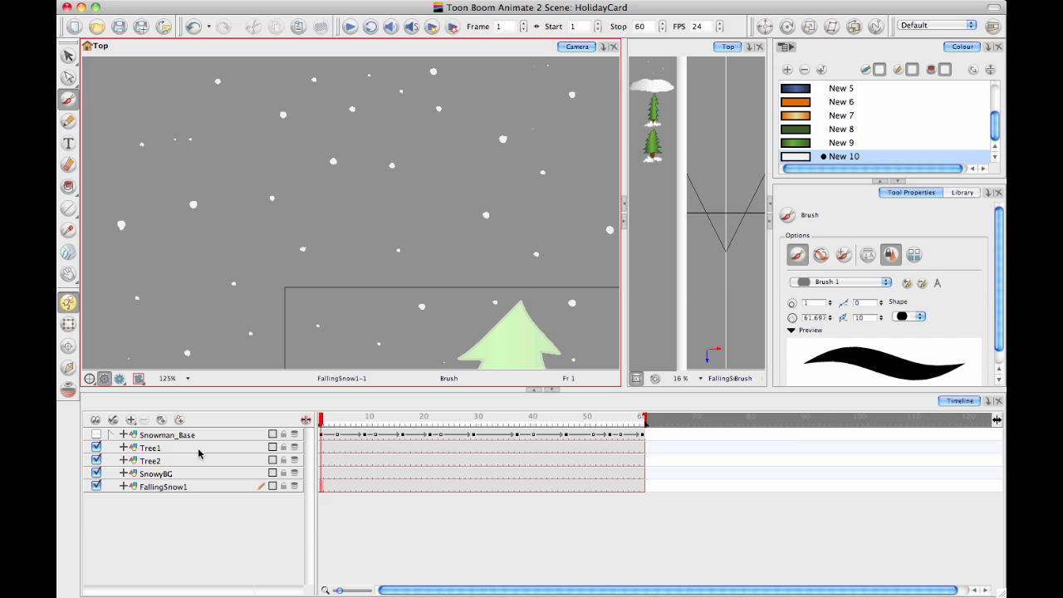
pyautogui.click(68, 324)
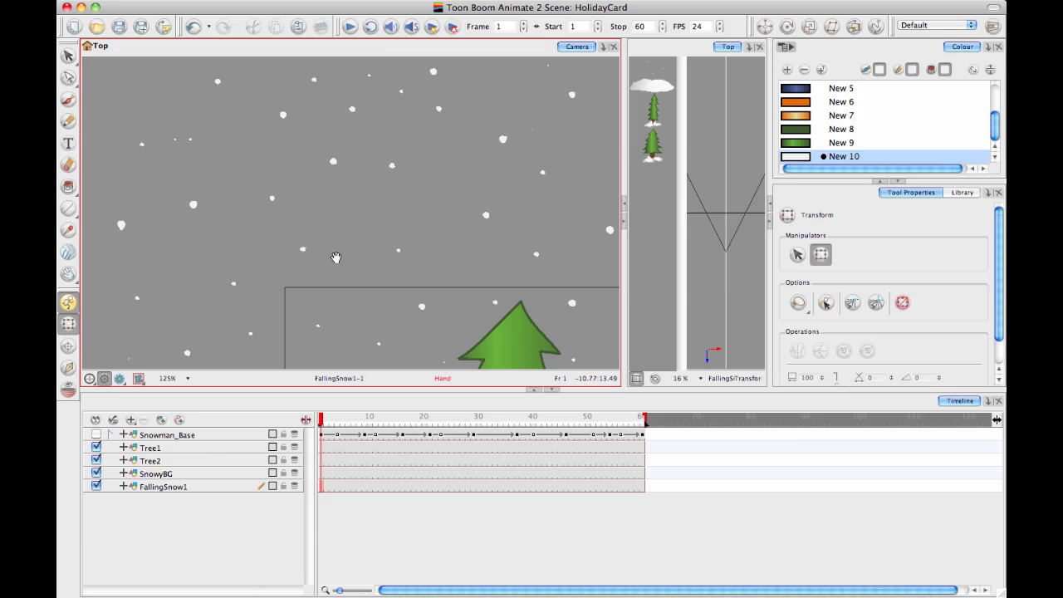
pyautogui.moveTo(337, 258); pyautogui.dragTo(340, 218)
pyautogui.press('1')
pyautogui.scroll(-2, 422, 116)
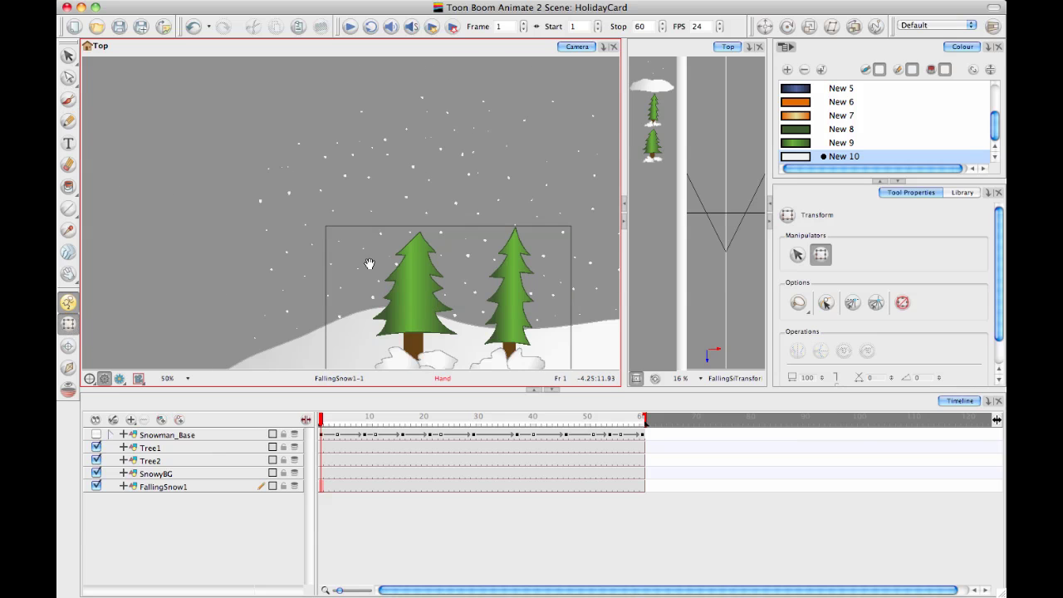
# - Duplicate the FallingSnow1 layer
pyautogui.click(185, 489)
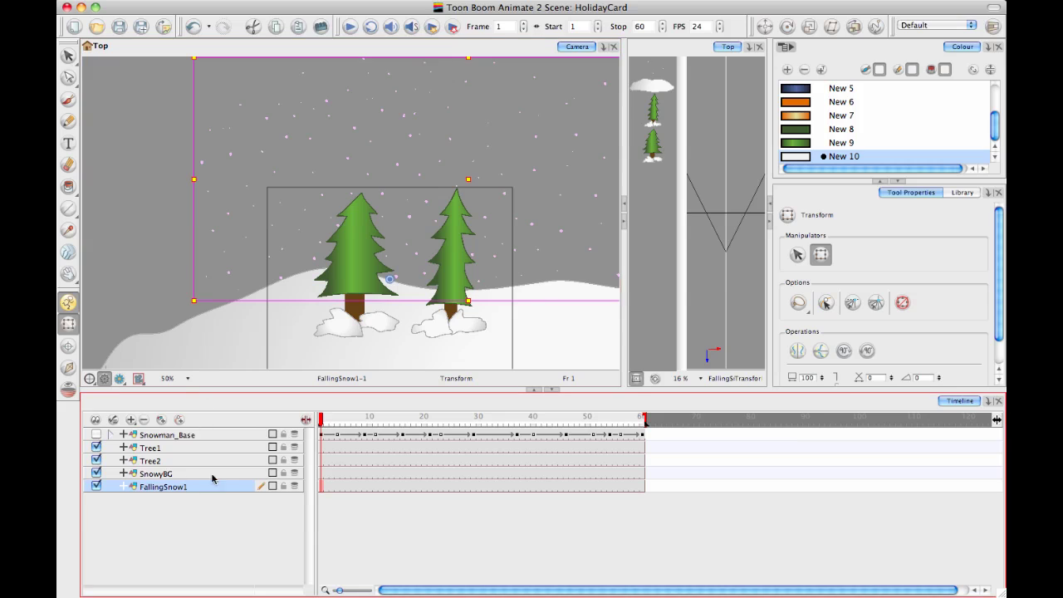
pyautogui.rightClick(199, 492)
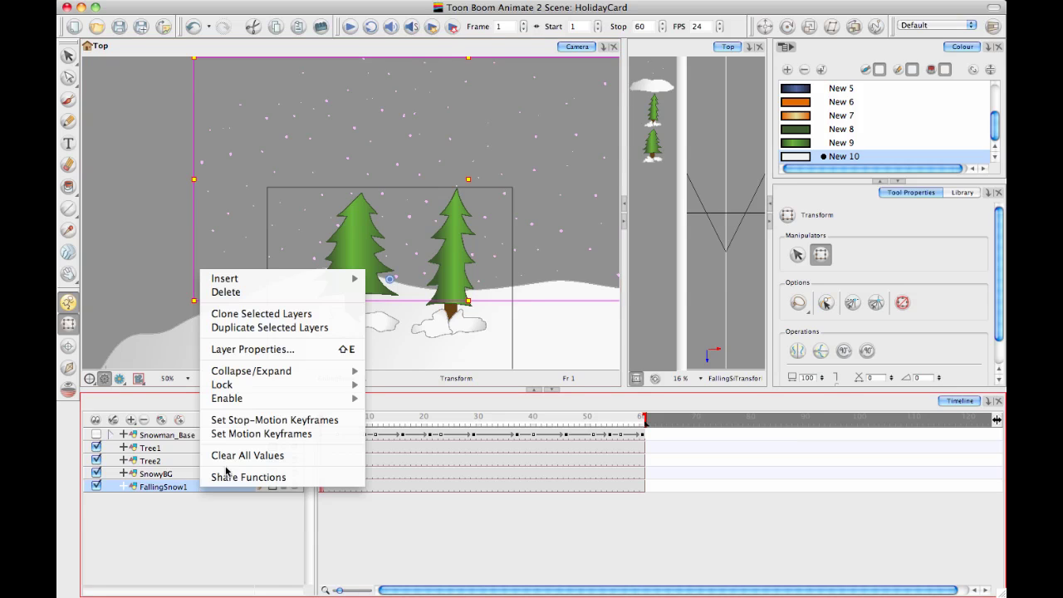
pyautogui.click(294, 330)
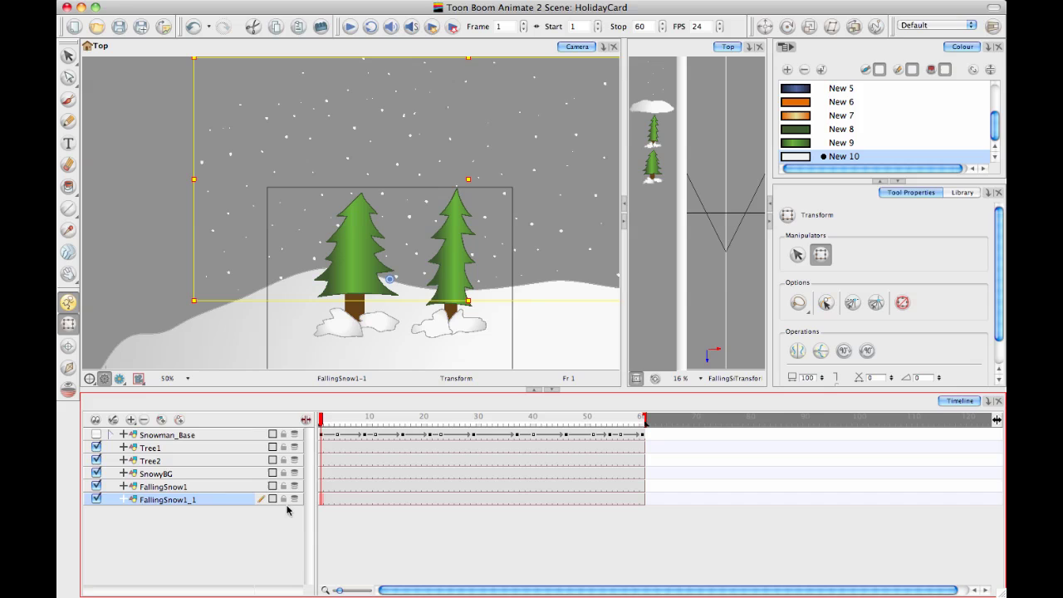
# - Translate the duplicated snow layer FallingSnow1_1 back in depth, away from the camera, in the Top view on frame 1
pyautogui.click(323, 500)
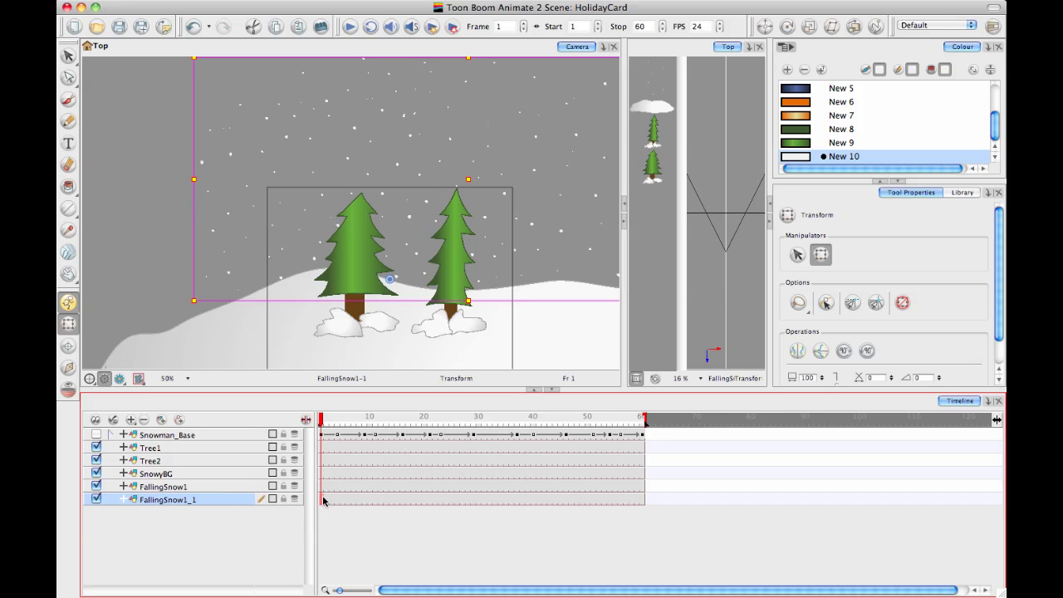
pyautogui.press('space')
pyautogui.moveTo(533, 192); pyautogui.dragTo(457, 178)
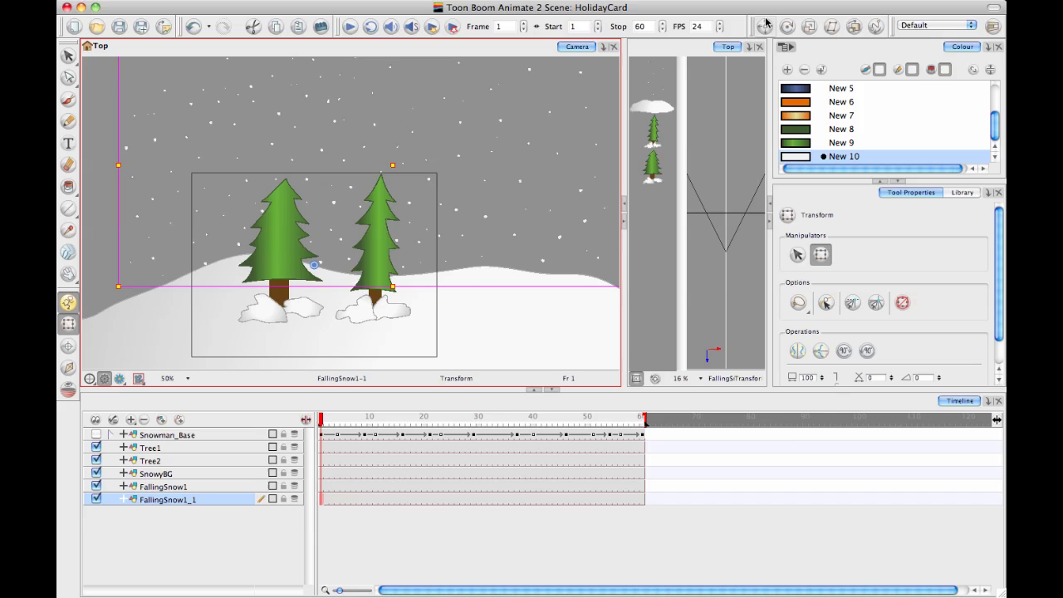
pyautogui.click(765, 25)
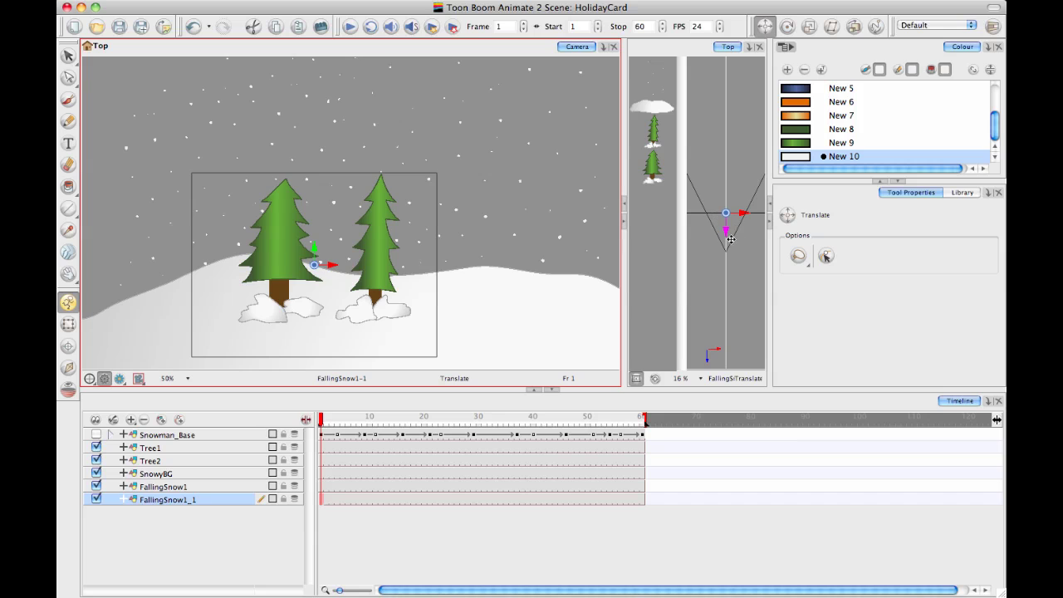
pyautogui.moveTo(723, 235); pyautogui.dragTo(734, 210)
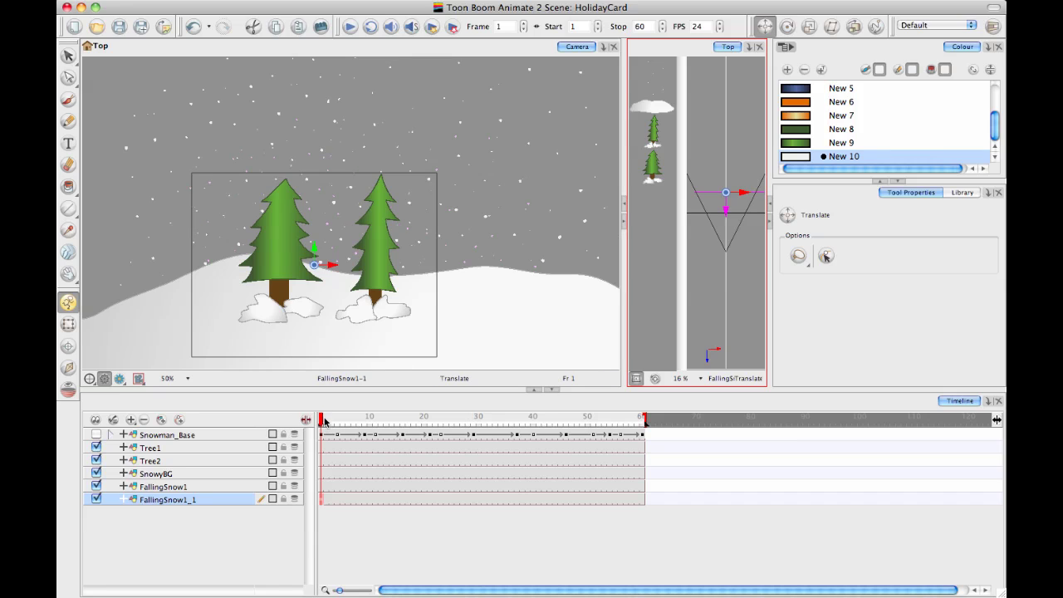
pyautogui.moveTo(325, 420)
pyautogui.mouseDown()
pyautogui.moveTo(633, 430)
pyautogui.moveTo(321, 420)
pyautogui.mouseUp()
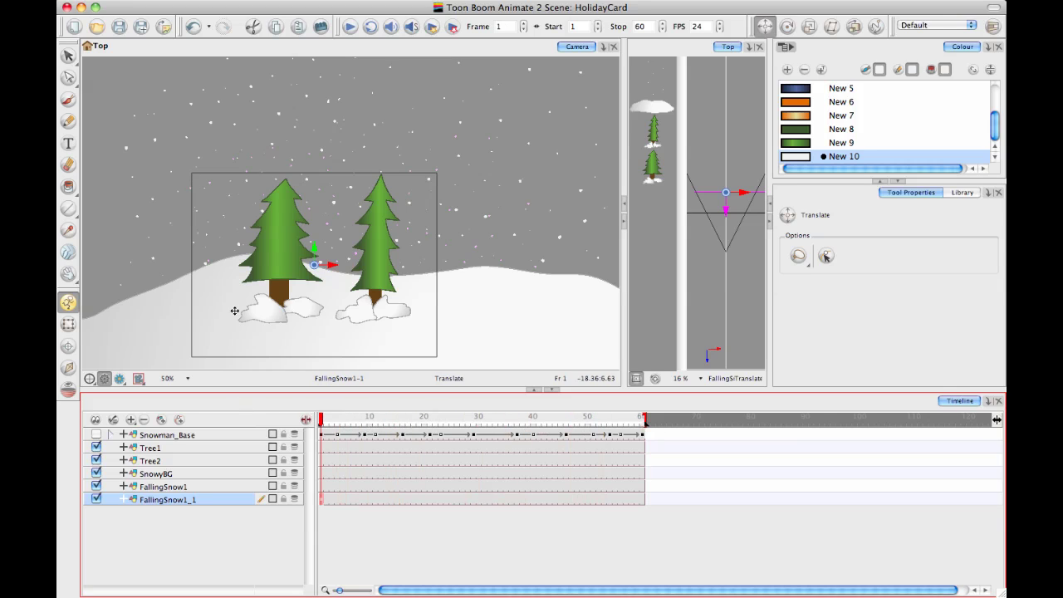
# - Add a parent peg to FallingSnow1 and attach the duplicate layer FallingSnow1_1 to the same peg
pyautogui.click(166, 486)
pyautogui.click(178, 420)
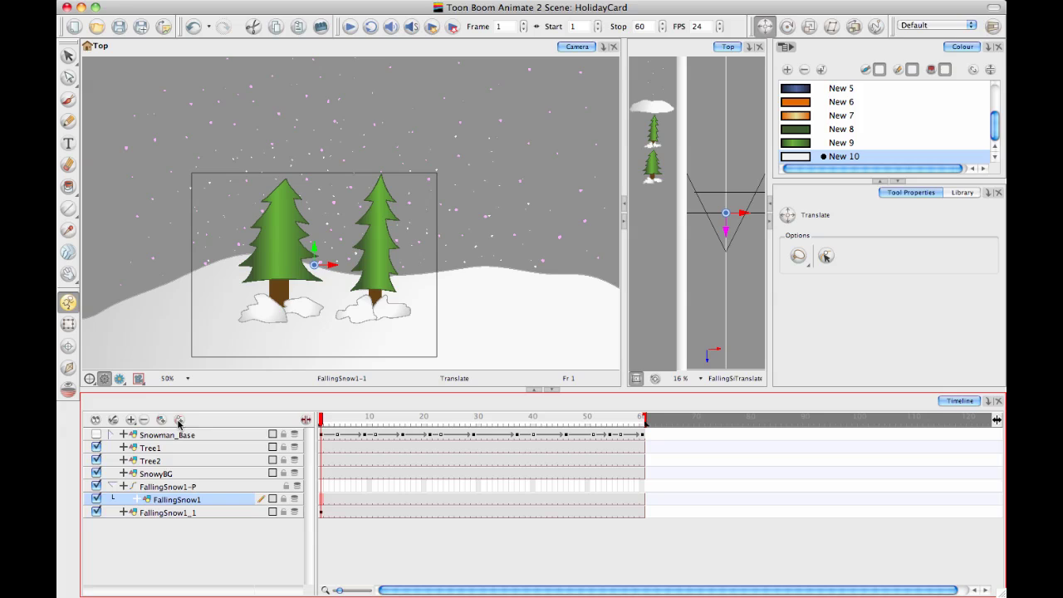
pyautogui.click(199, 513)
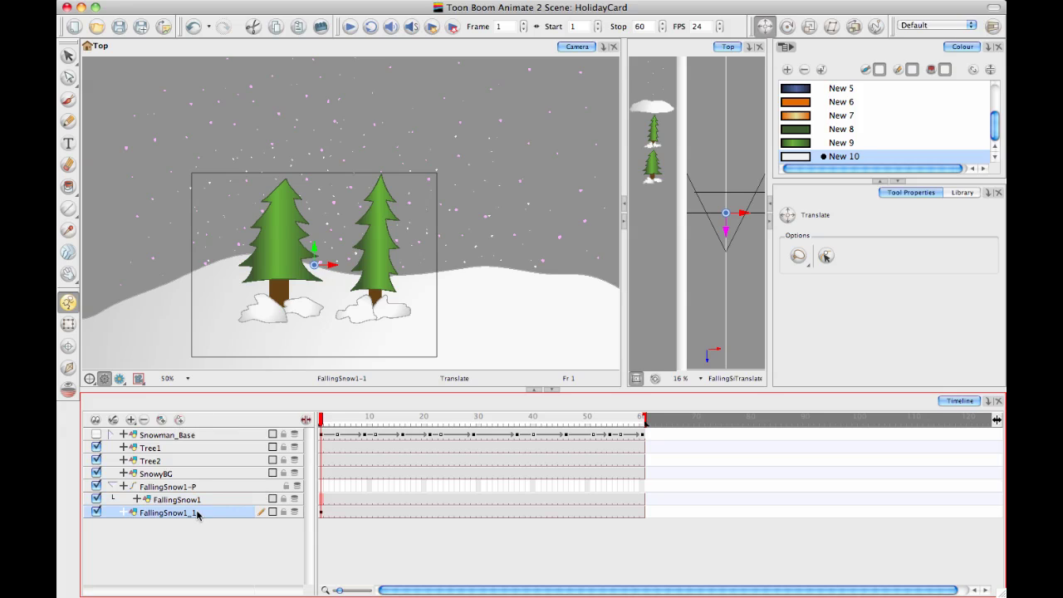
pyautogui.click(185, 499)
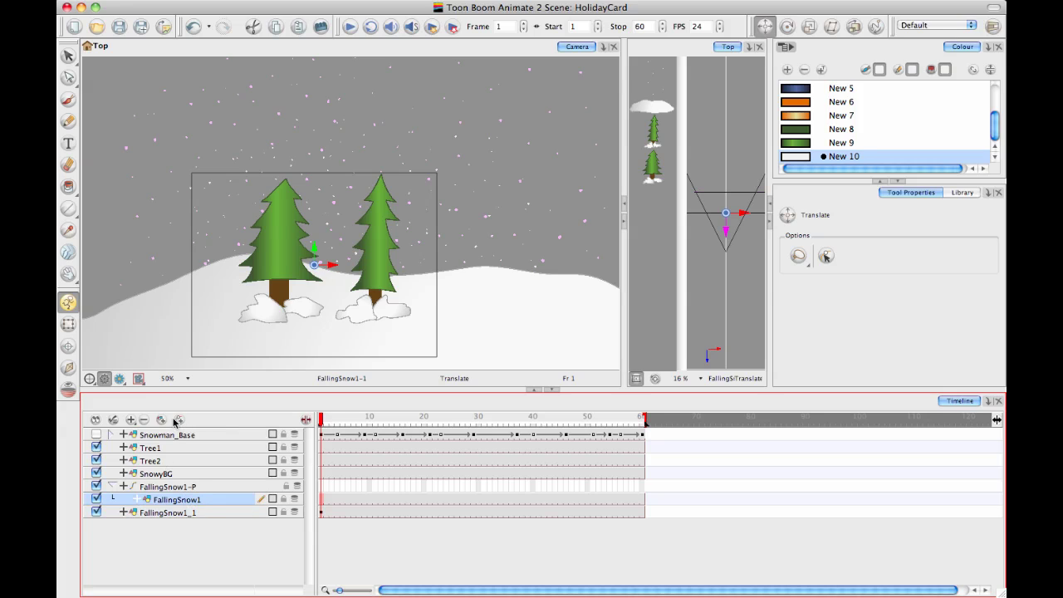
pyautogui.click(197, 513)
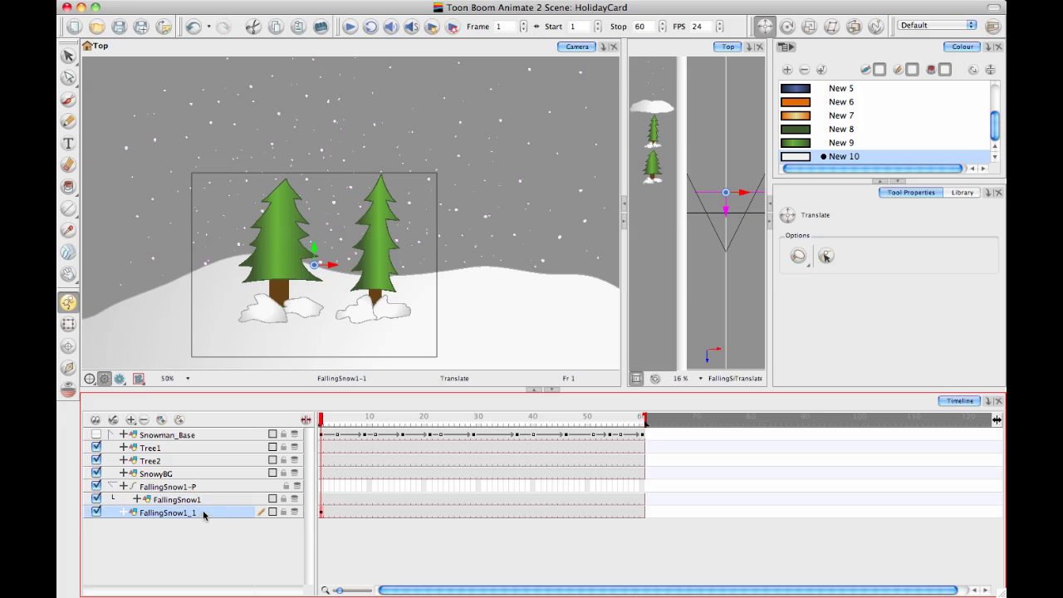
pyautogui.moveTo(204, 513); pyautogui.dragTo(210, 485)
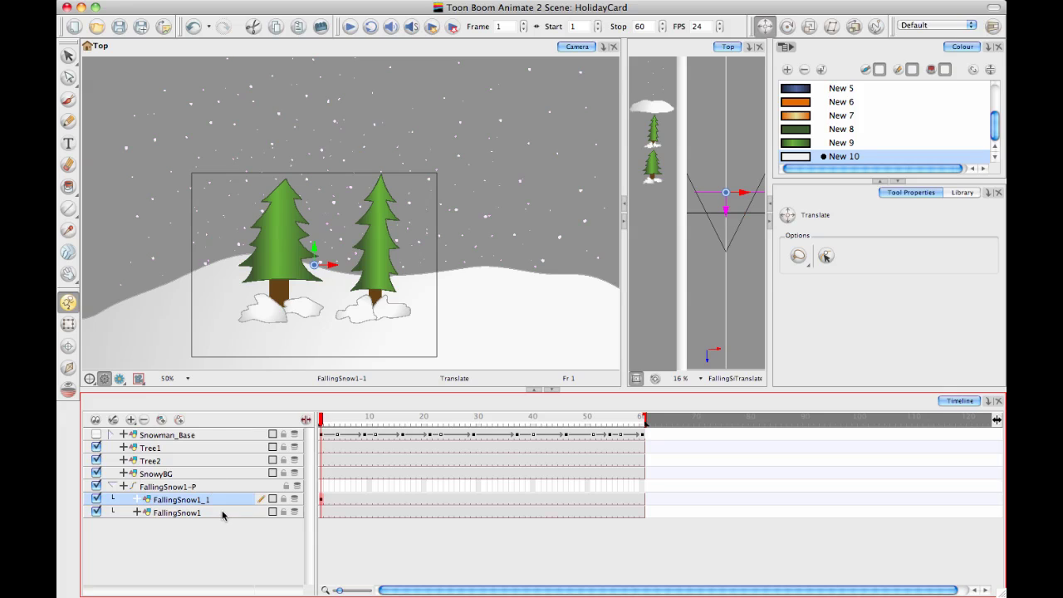
# - Keyframe the FallingSnow1-P peg with the Transform tool at frame 1 and, drifted down and to the left, at frame 17
pyautogui.click(220, 486)
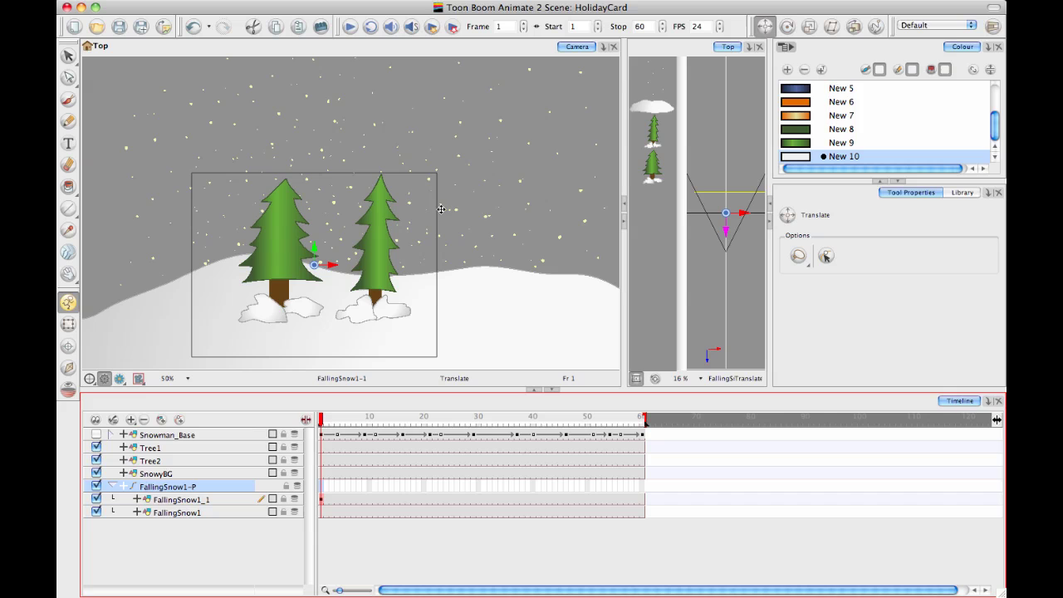
pyautogui.click(68, 323)
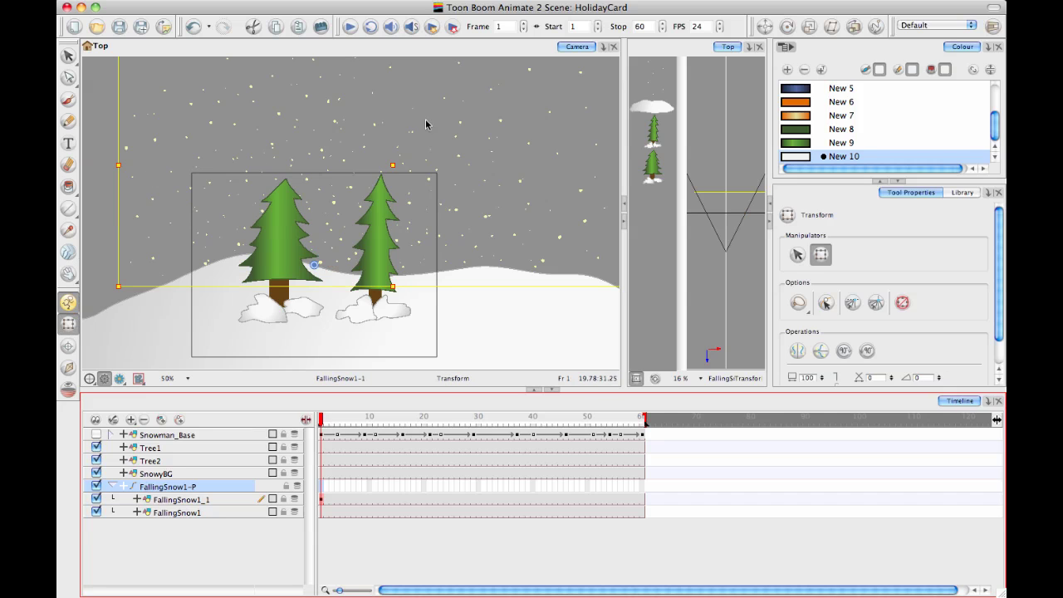
pyautogui.moveTo(394, 166); pyautogui.dragTo(388, 161)
pyautogui.moveTo(328, 423); pyautogui.dragTo(408, 422)
pyautogui.click(384, 164)
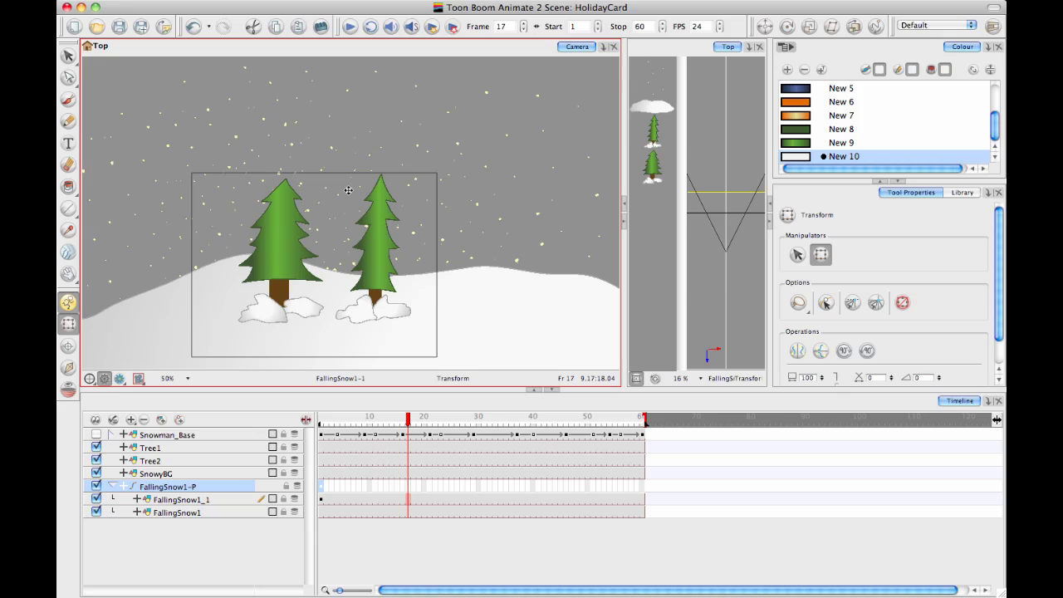
pyautogui.click(348, 191)
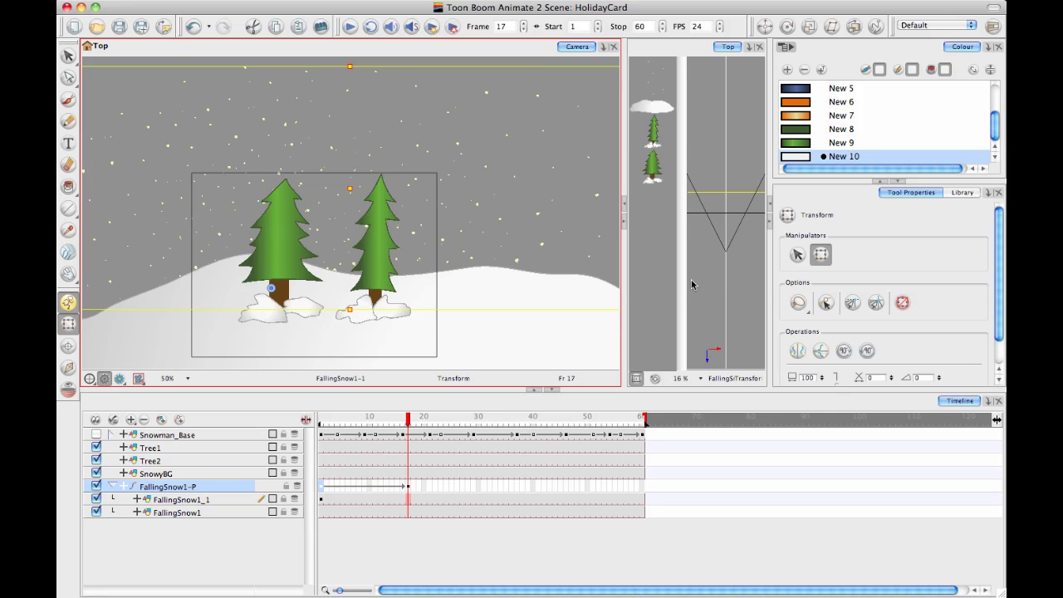
# - Drift the FallingSnow1-P peg down and to the right at frame 35, and down and slightly left at frame 43
pyautogui.moveTo(411, 421); pyautogui.dragTo(505, 421)
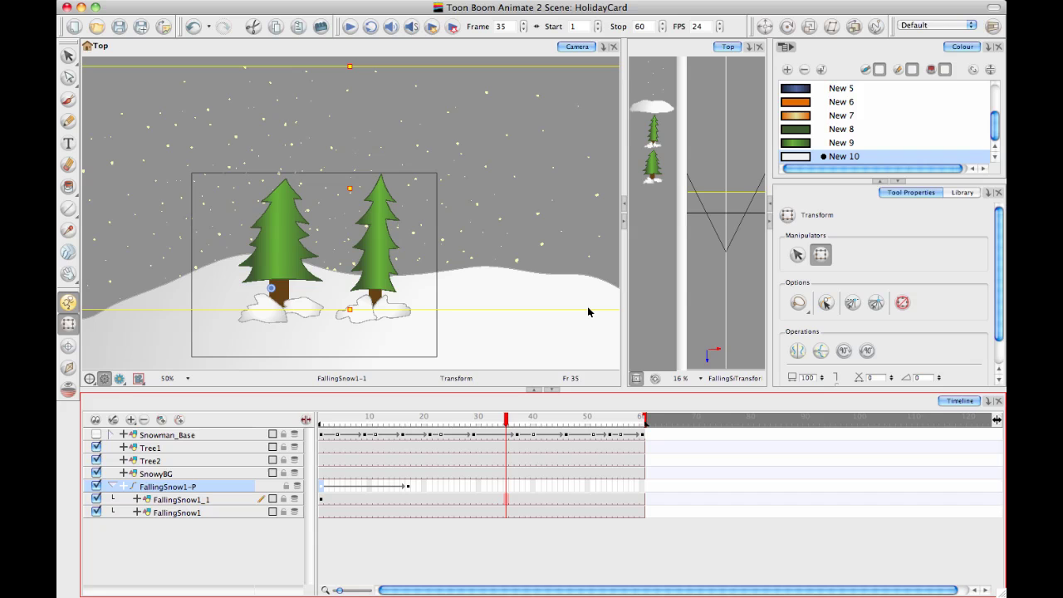
pyautogui.click(374, 202)
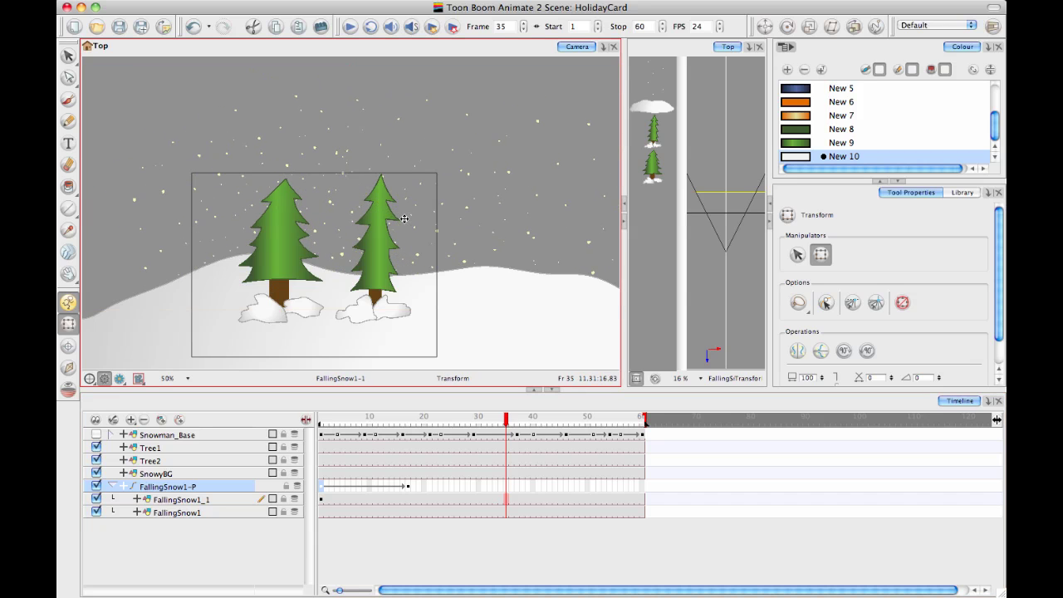
pyautogui.click(404, 218)
pyautogui.moveTo(507, 421); pyautogui.dragTo(580, 409)
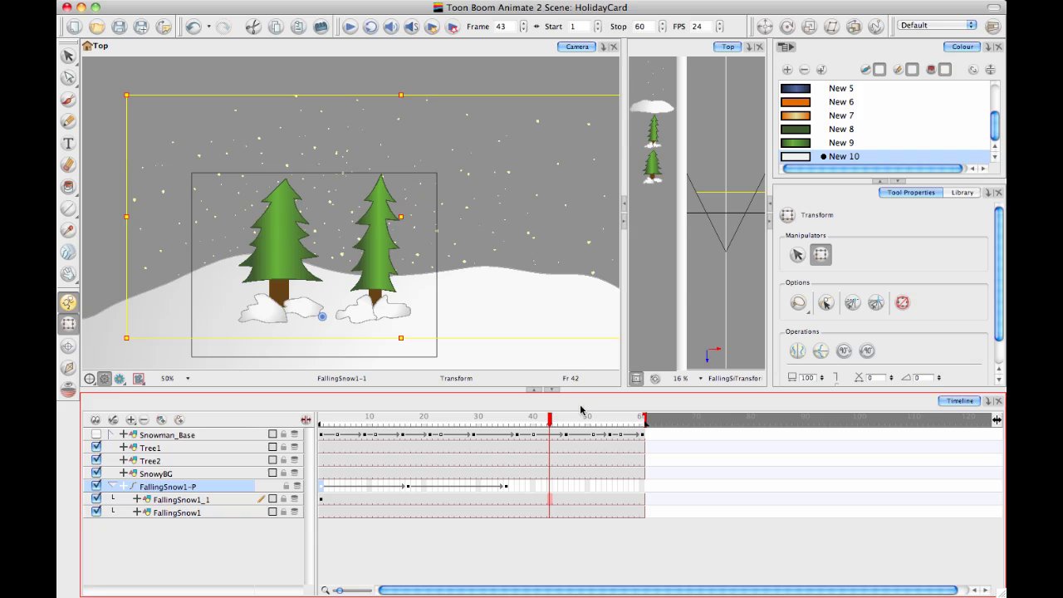
pyautogui.click(370, 230)
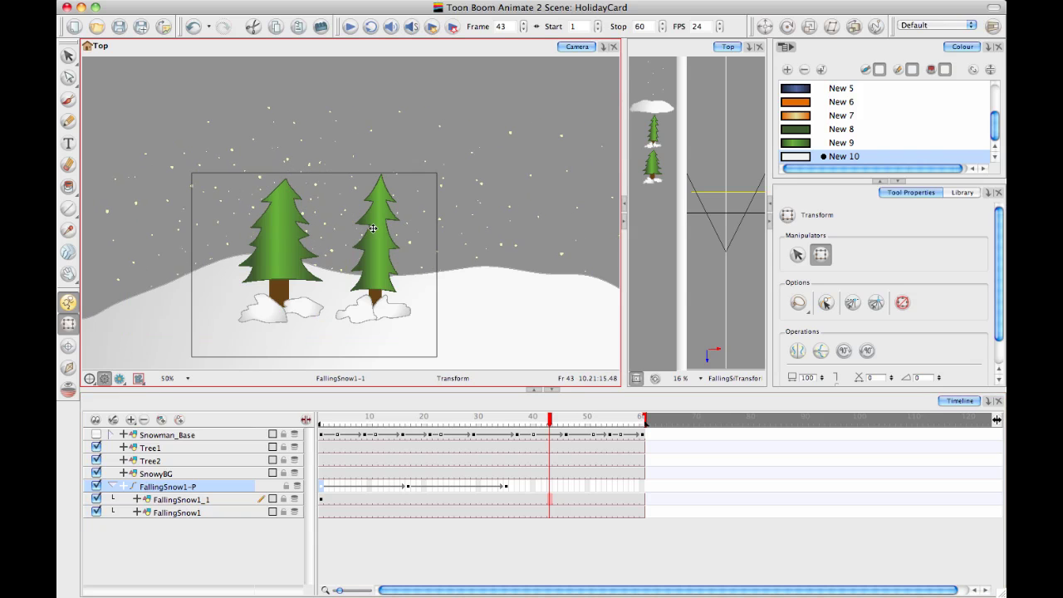
pyautogui.click(373, 229)
# - At frame 60, move the FallingSnow1-P peg further down and slightly to the right, then deselect it
pyautogui.moveTo(548, 419); pyautogui.dragTo(686, 415)
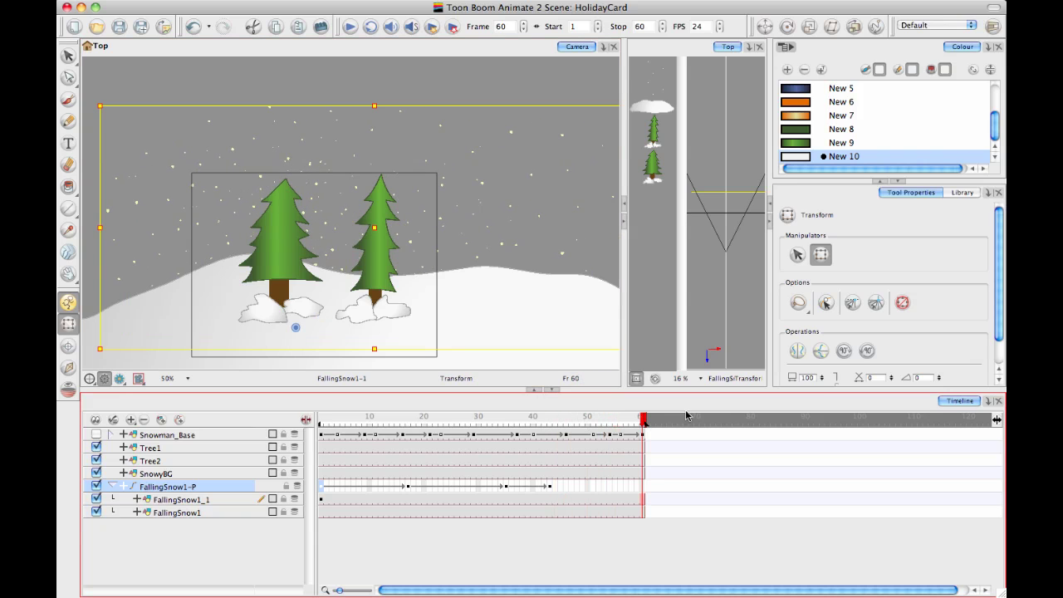
pyautogui.click(370, 232)
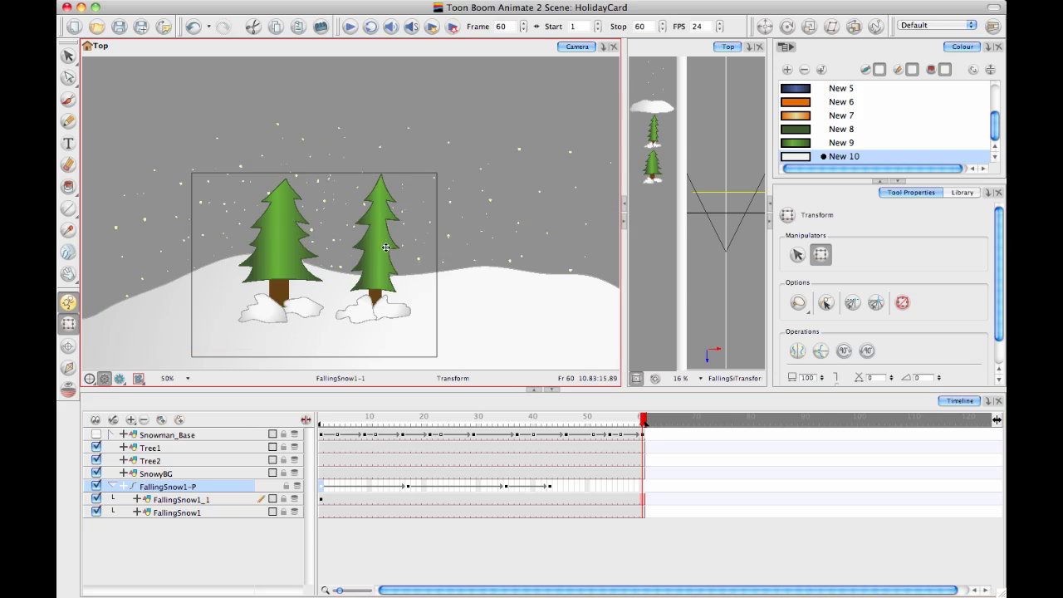
pyautogui.click(399, 252)
pyautogui.click(550, 76)
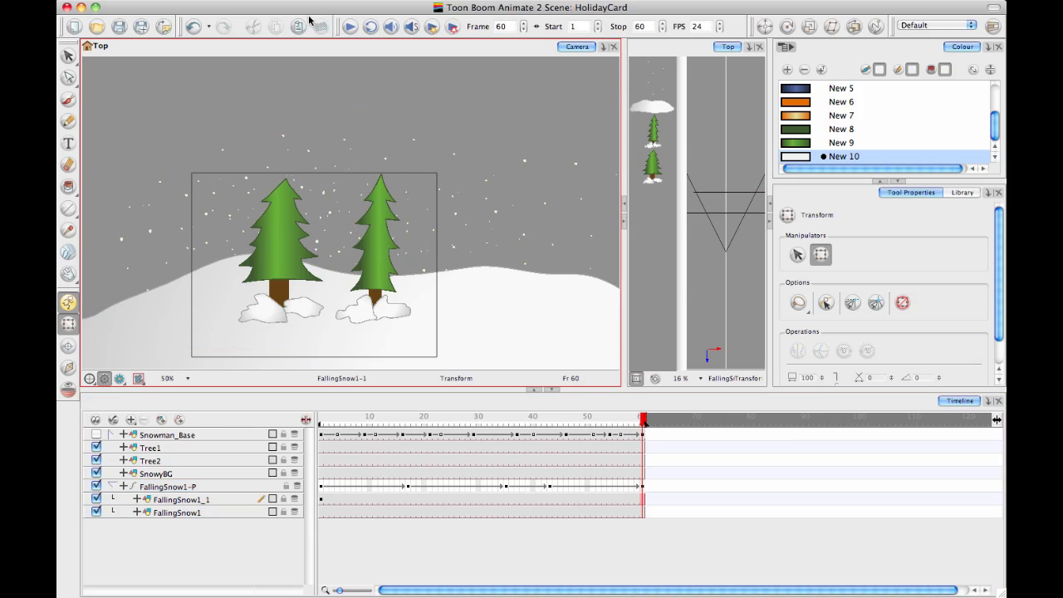
# - Play back the snowfall, move the peg's frame 43 keyframe to frame 40, and preview the motion again
pyautogui.click(349, 29)
pyautogui.click(348, 28)
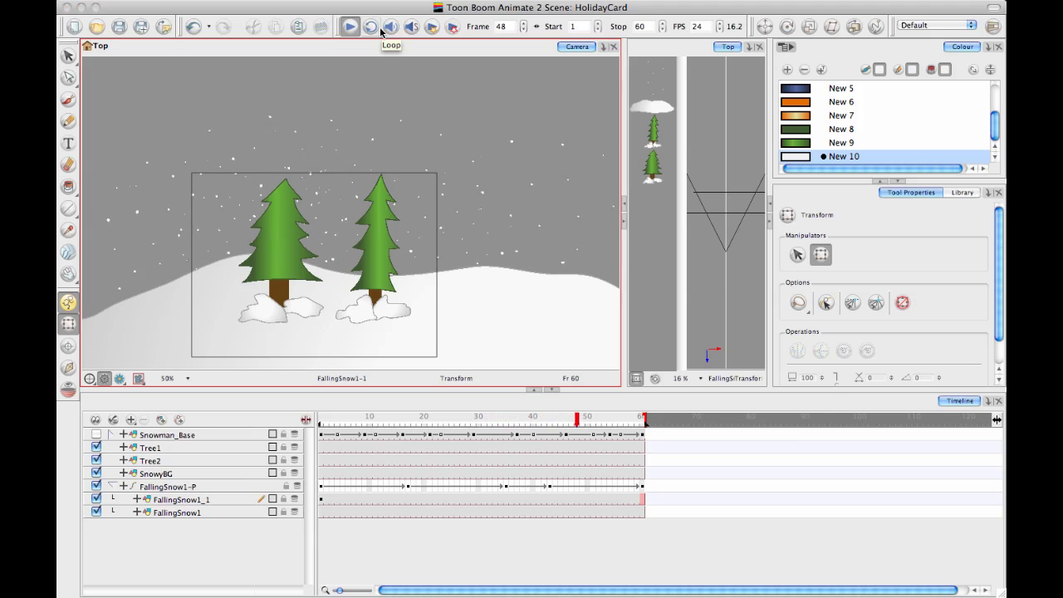
pyautogui.click(355, 27)
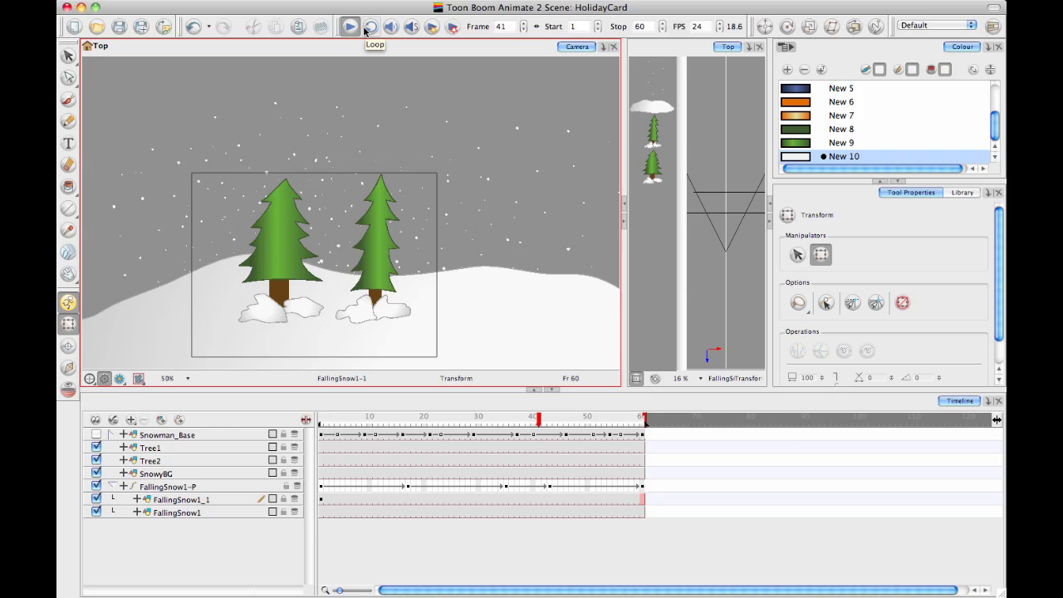
pyautogui.click(549, 486)
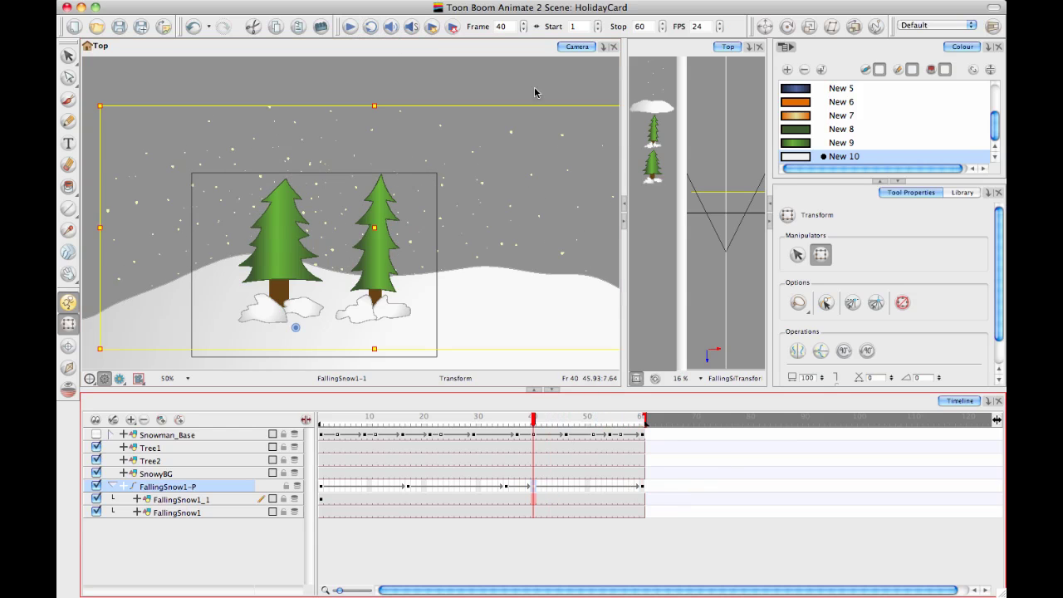
pyautogui.click(320, 72)
pyautogui.click(350, 26)
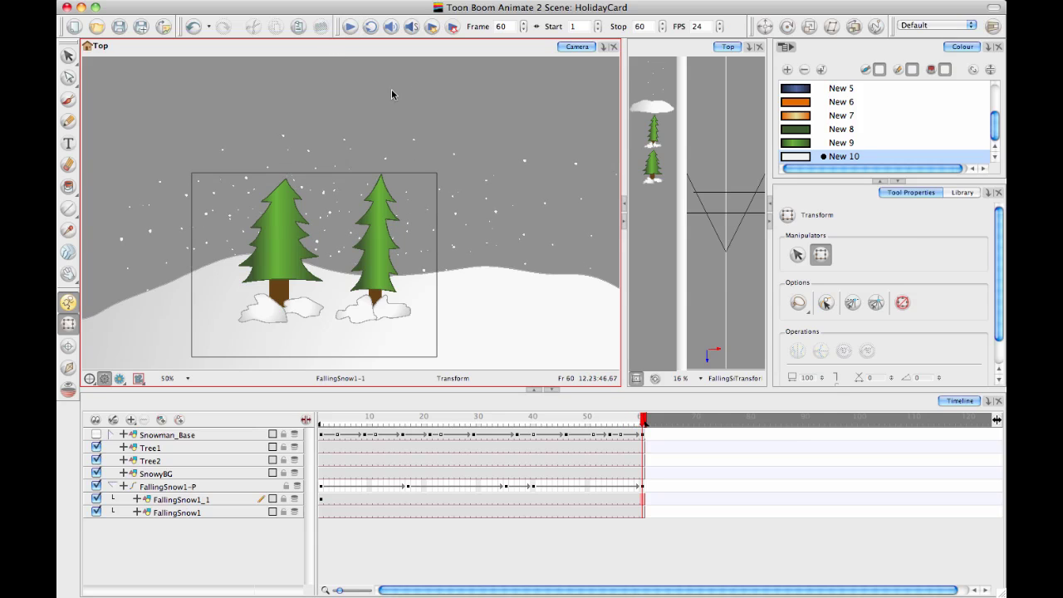
# - Turn the visibility of the Snowman_Base layer back on
pyautogui.moveTo(426, 124); pyautogui.dragTo(442, 74)
pyautogui.click(96, 434)
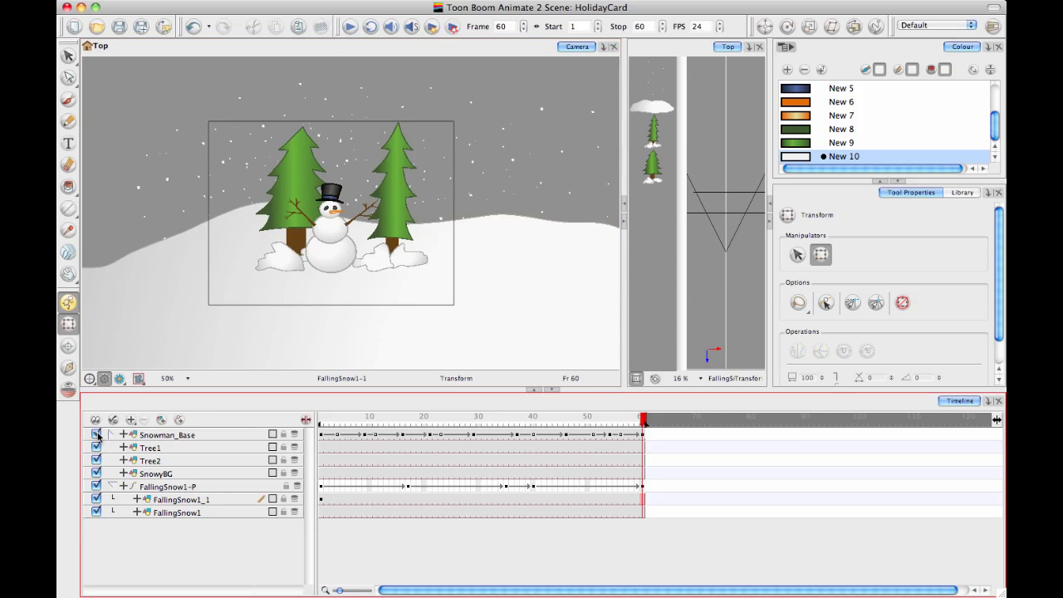
pyautogui.moveTo(386, 317); pyautogui.dragTo(396, 273)
pyautogui.press('1')
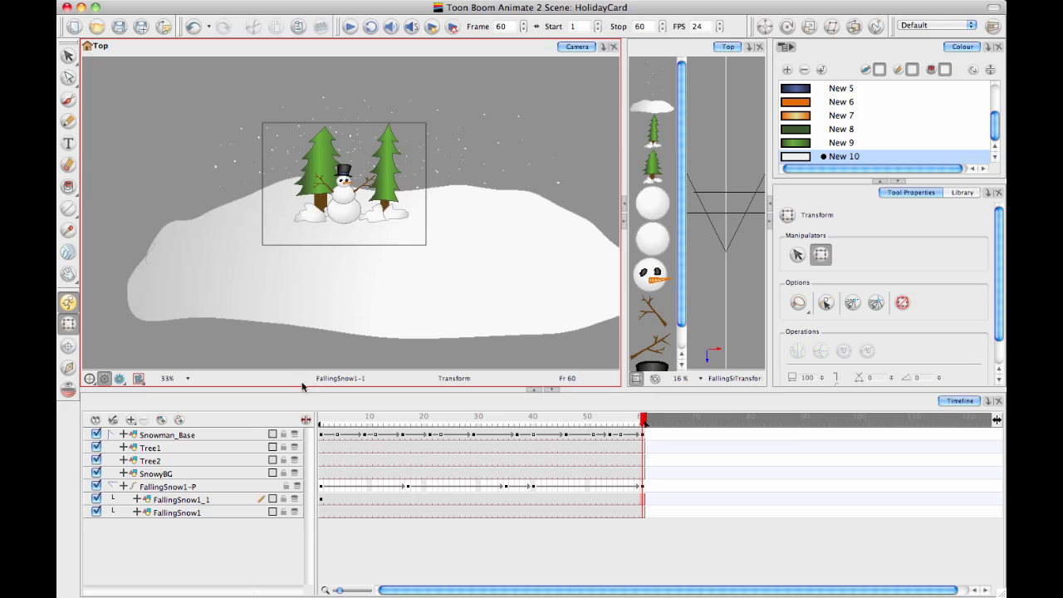
# - At frame 60, scale down Tree2 and Tree1 and place them apart on the right and left sides of the snowman
pyautogui.click(168, 460)
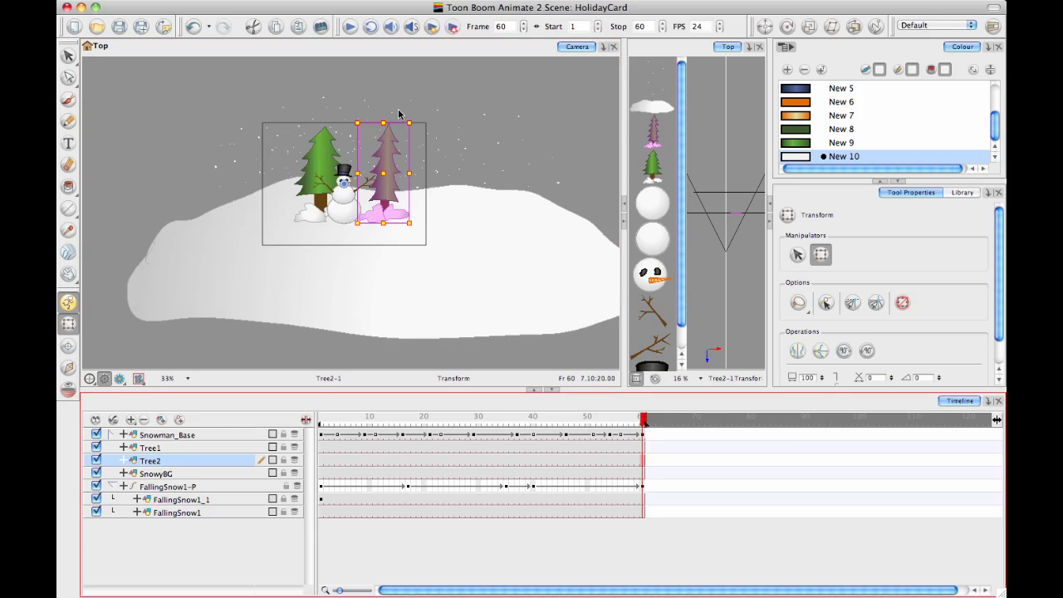
pyautogui.moveTo(356, 125); pyautogui.dragTo(412, 156)
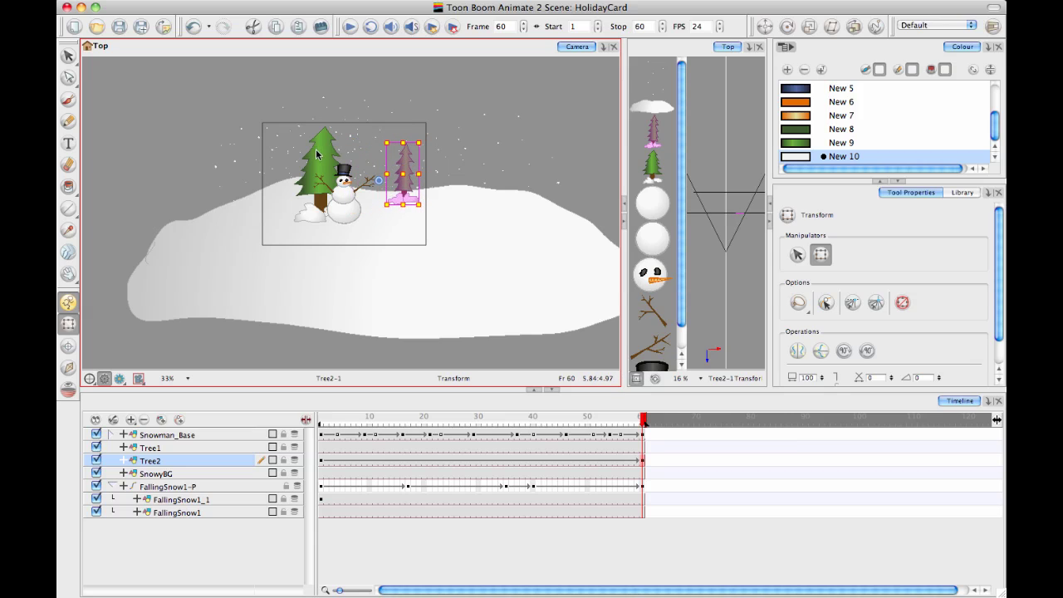
pyautogui.click(190, 447)
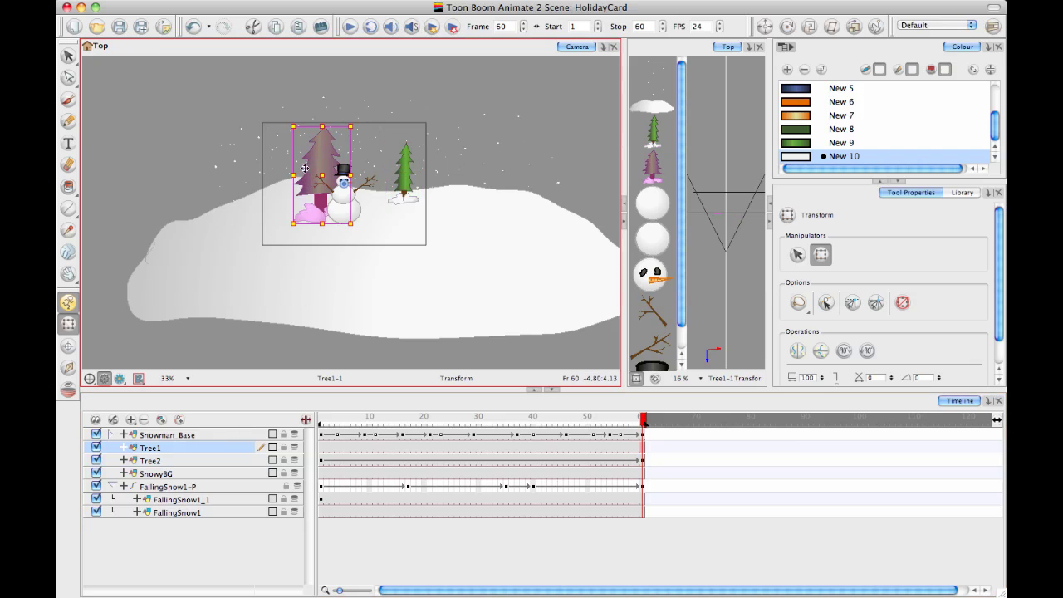
pyautogui.moveTo(306, 148); pyautogui.dragTo(287, 161)
pyautogui.click(204, 109)
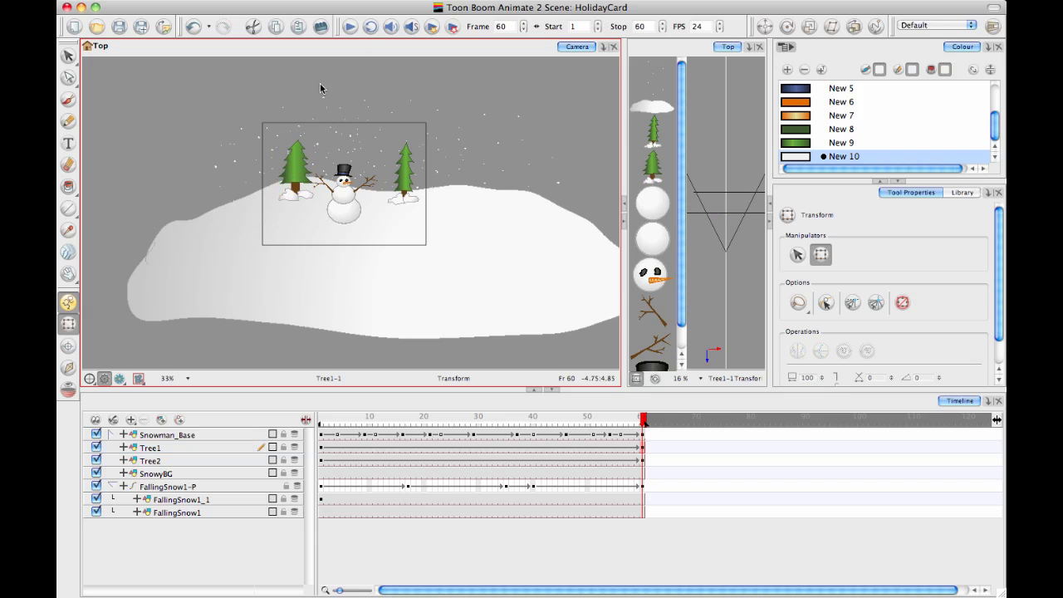
# - Delete the frame 1 keyframes of Tree1 and Tree2 and play back the scene
pyautogui.click(322, 417)
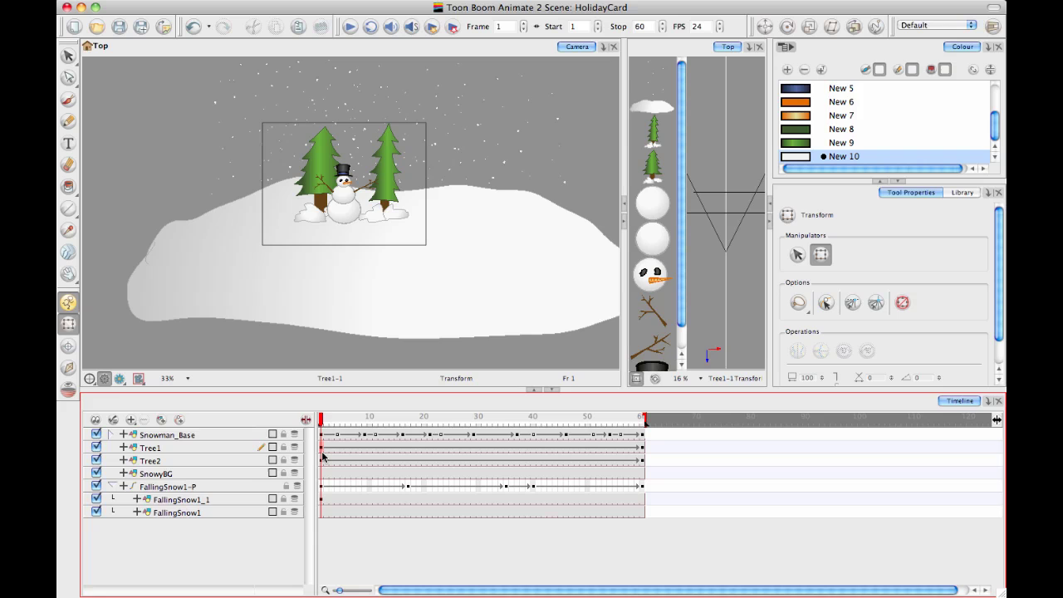
pyautogui.click(321, 447)
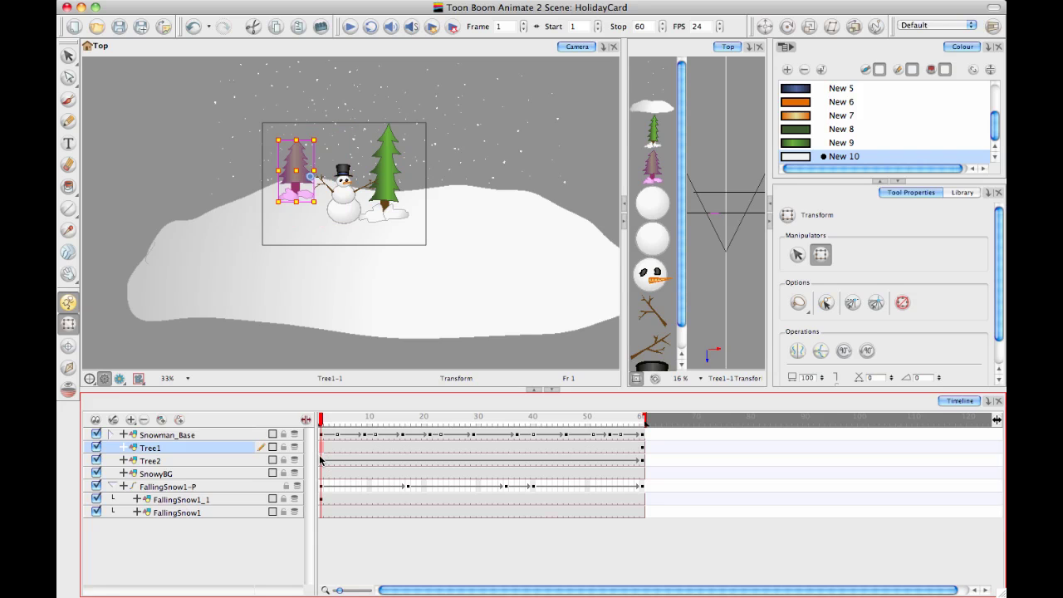
pyautogui.click(330, 457)
pyautogui.moveTo(324, 423); pyautogui.dragTo(499, 437)
pyautogui.click(198, 561)
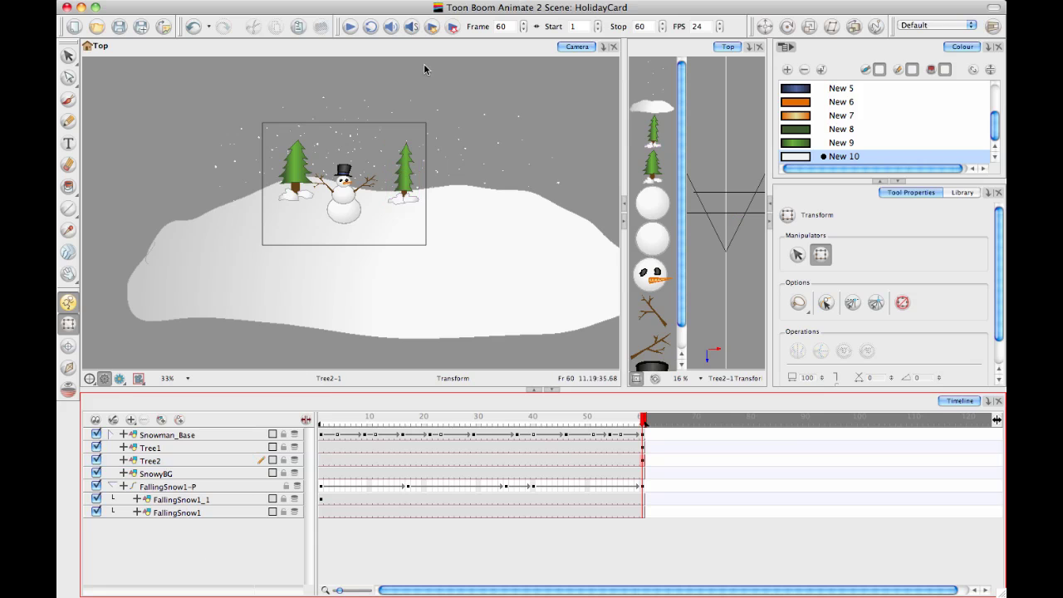
pyautogui.click(349, 28)
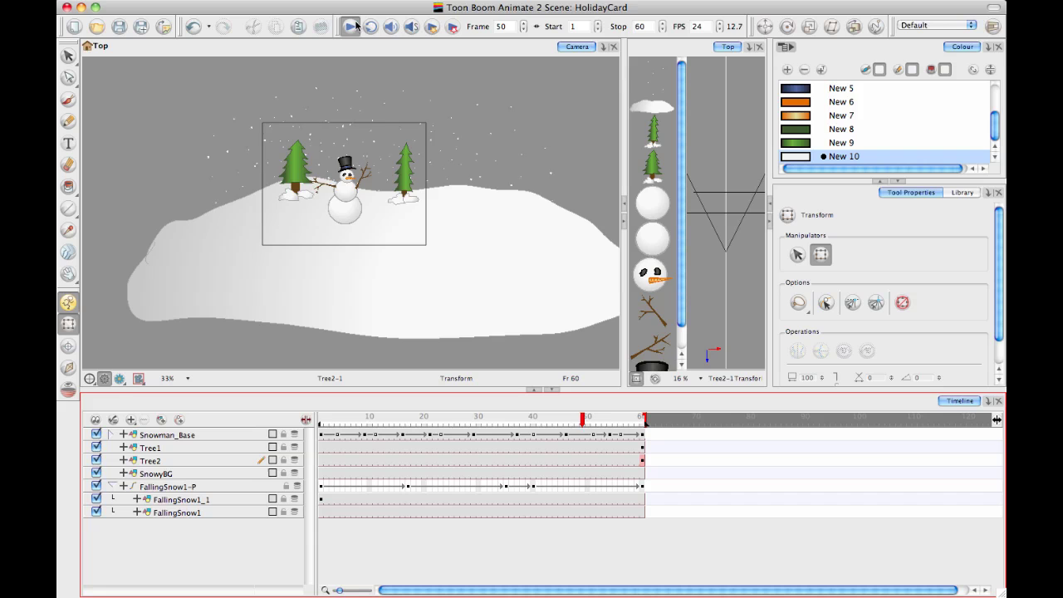
pyautogui.click(351, 27)
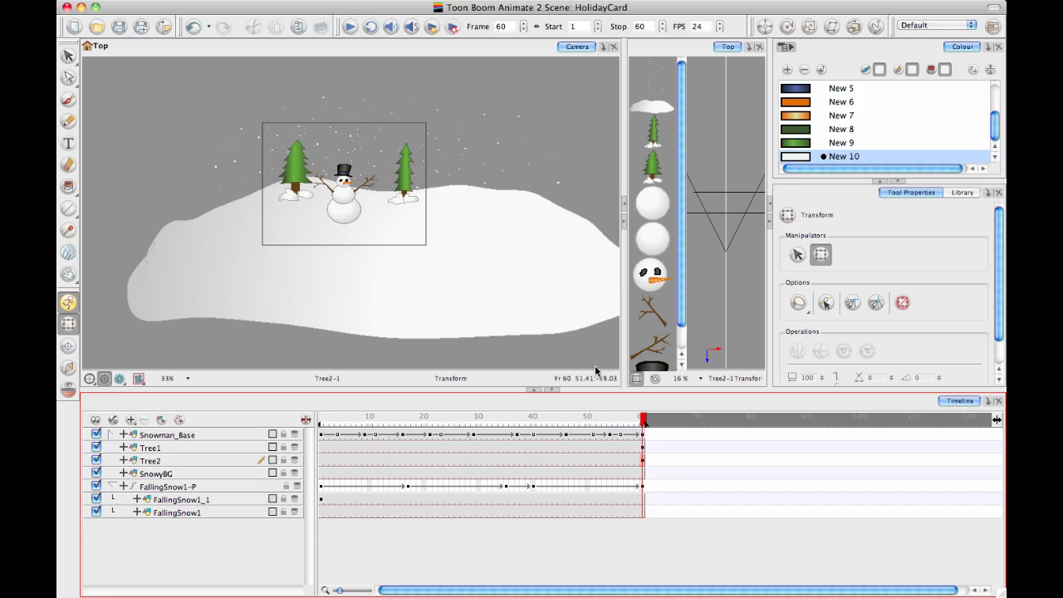
pyautogui.click(349, 27)
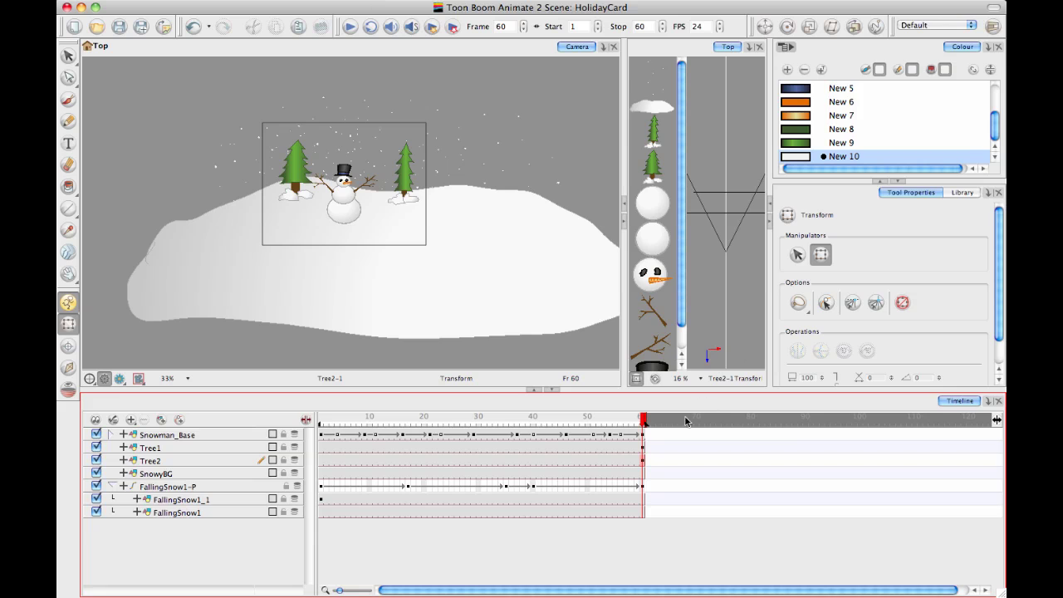
pyautogui.click(314, 1)
pyautogui.click(333, 2)
pyautogui.click(291, 2)
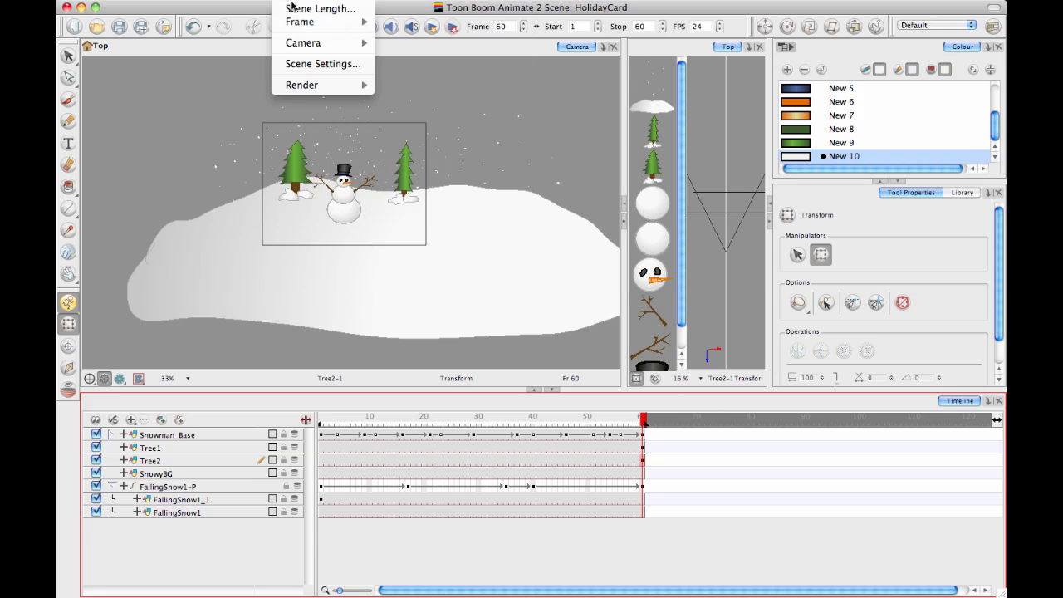
pyautogui.click(301, 63)
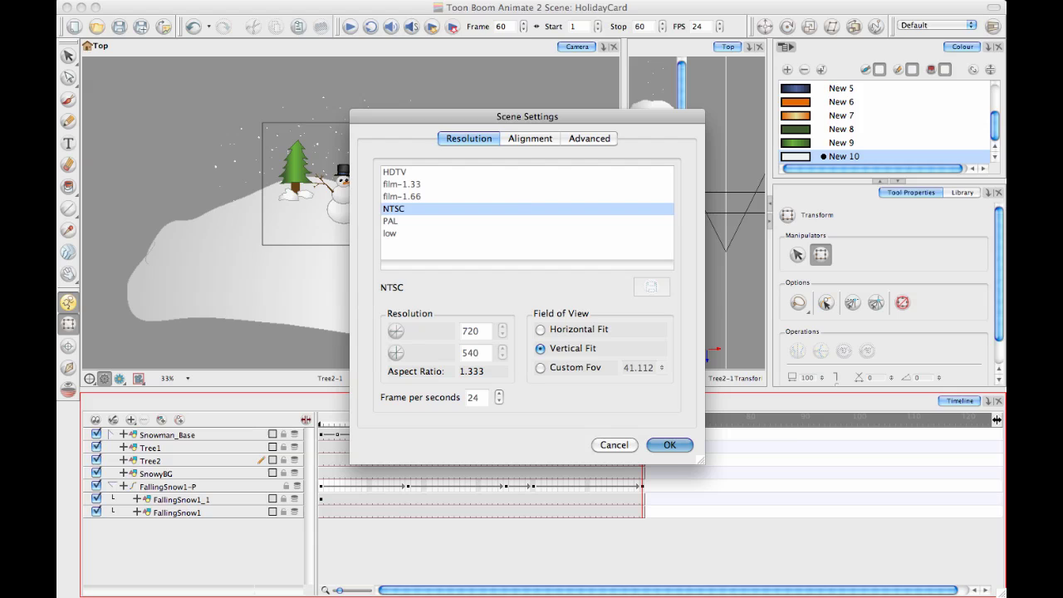
pyautogui.click(333, 2)
pyautogui.click(614, 444)
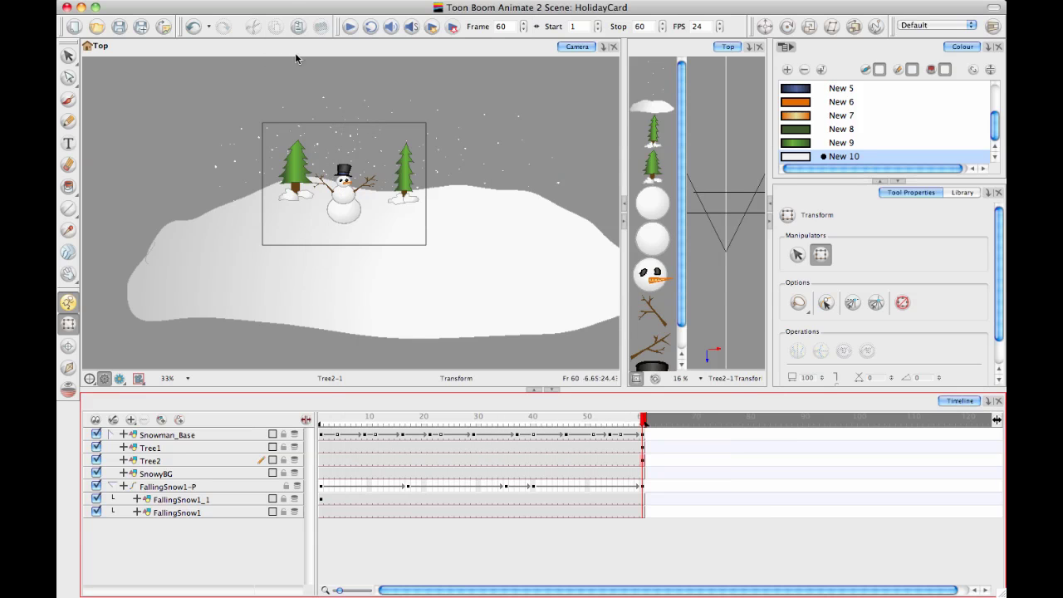
# - Set the scene length to 180 frames
pyautogui.click(290, 2)
pyautogui.click(315, 8)
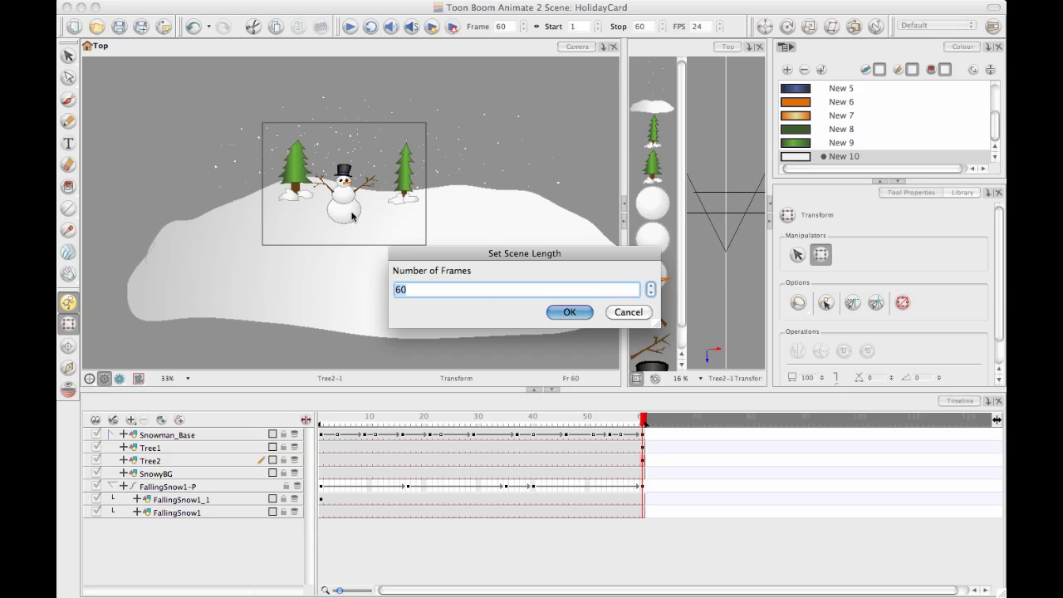
pyautogui.write('180')
pyautogui.press('Return')
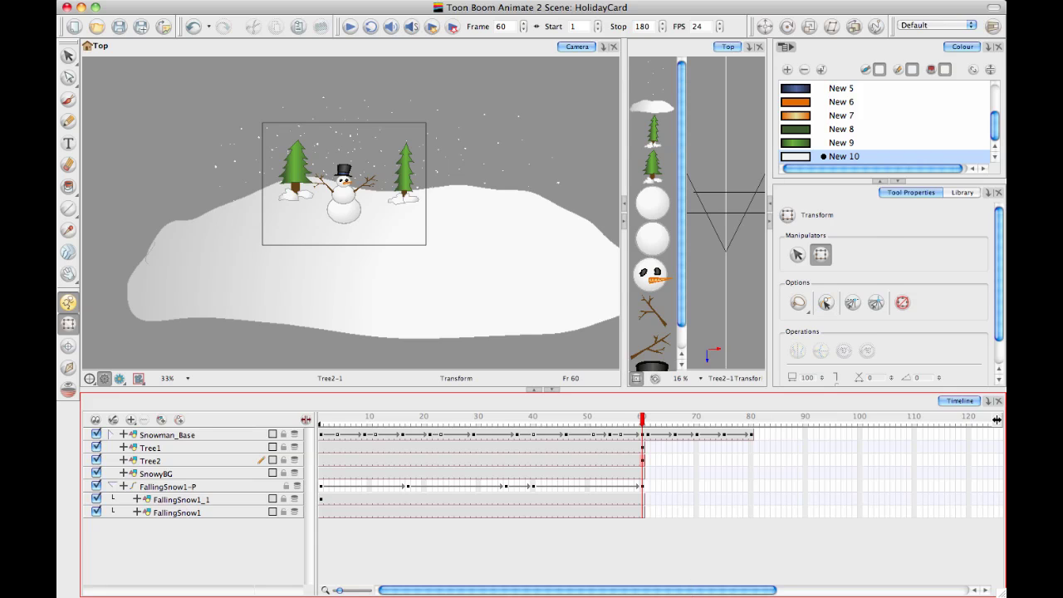
# - Delete the leftover Snowman_Base cells and keyframes from frame 61 to frame 80
pyautogui.hscroll(2, 727, 518)
pyautogui.moveTo(632, 430); pyautogui.dragTo(739, 435)
pyautogui.press('Delete')
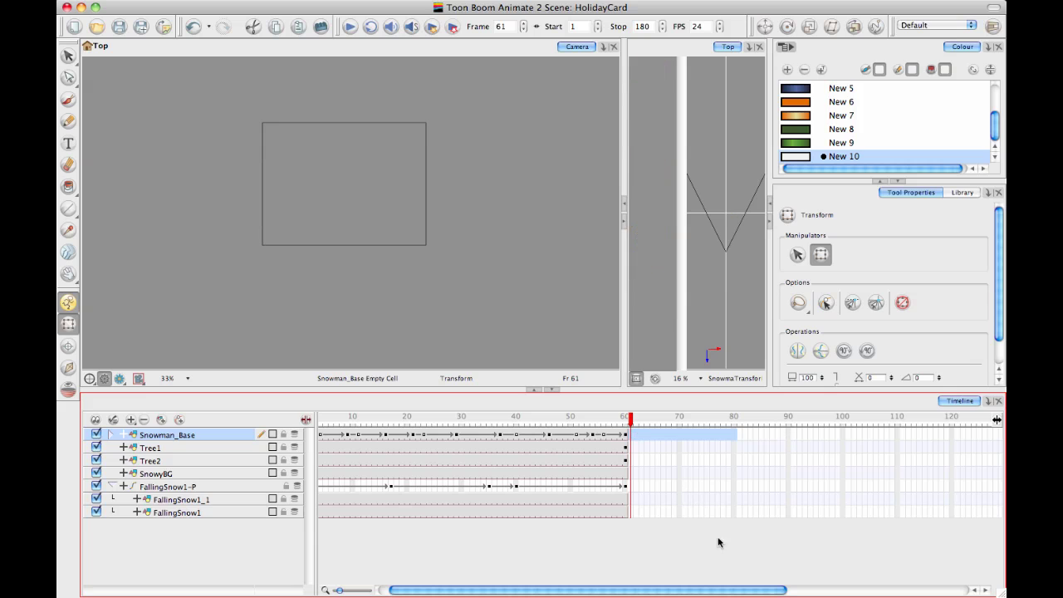
# - Extend the exposure of all the layers to frame 180
pyautogui.moveTo(757, 593); pyautogui.dragTo(976, 548)
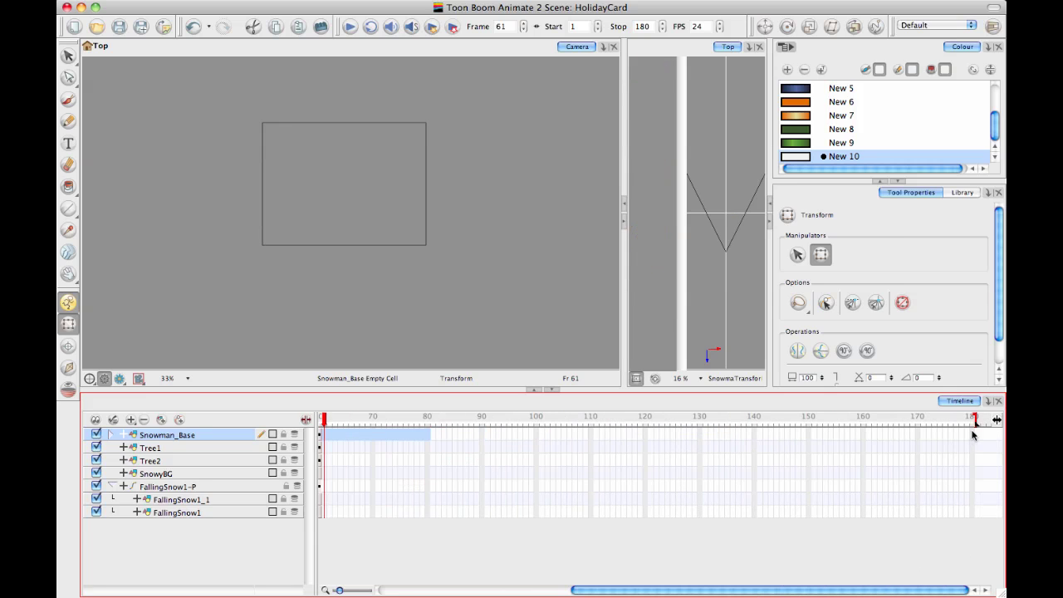
pyautogui.moveTo(974, 434); pyautogui.dragTo(973, 518)
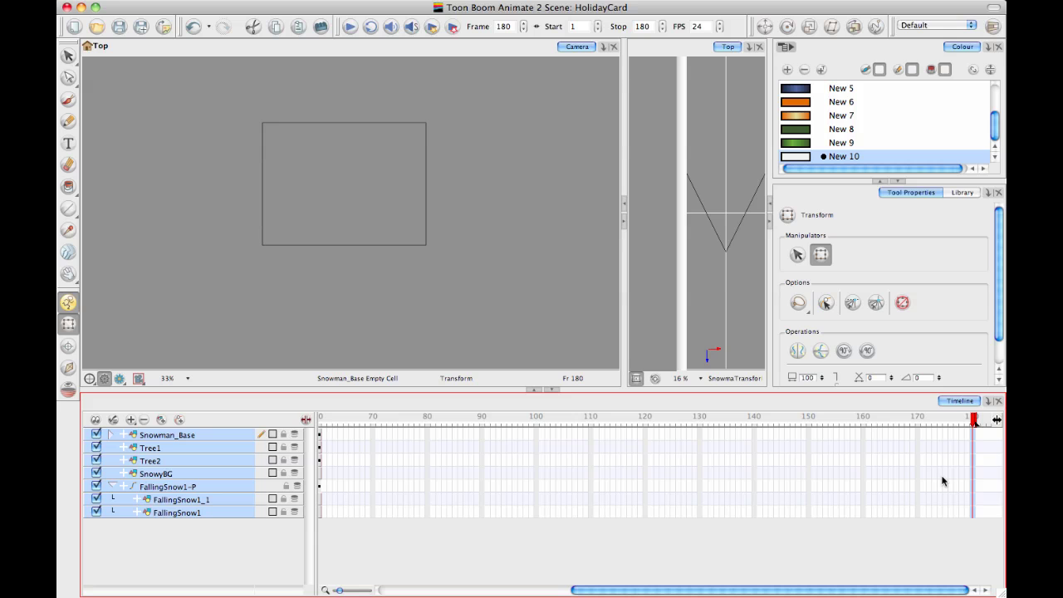
pyautogui.press('F5')
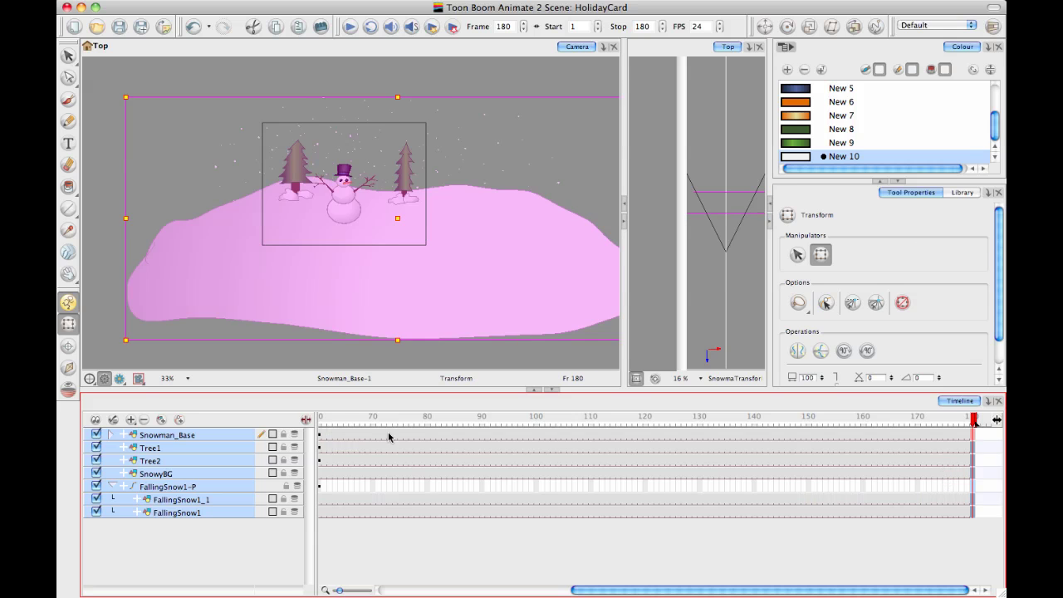
pyautogui.moveTo(597, 593); pyautogui.dragTo(333, 591)
pyautogui.click(355, 569)
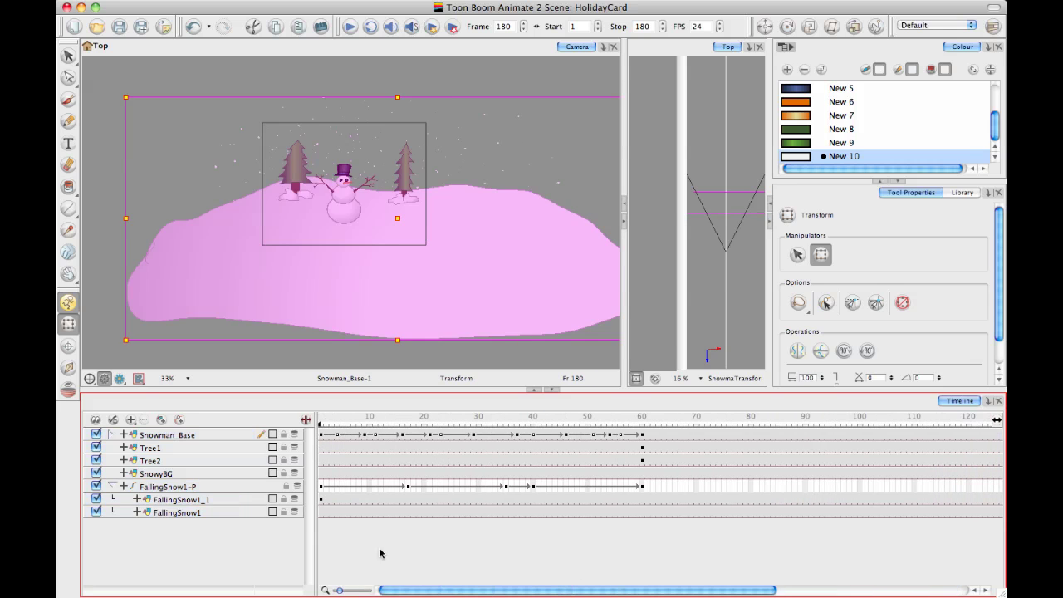
# - Copy the Snowman_Base animation from frames 1 to 60 and paste it from frame 60 as a Normal (forward) cycle
pyautogui.moveTo(640, 435); pyautogui.dragTo(313, 437)
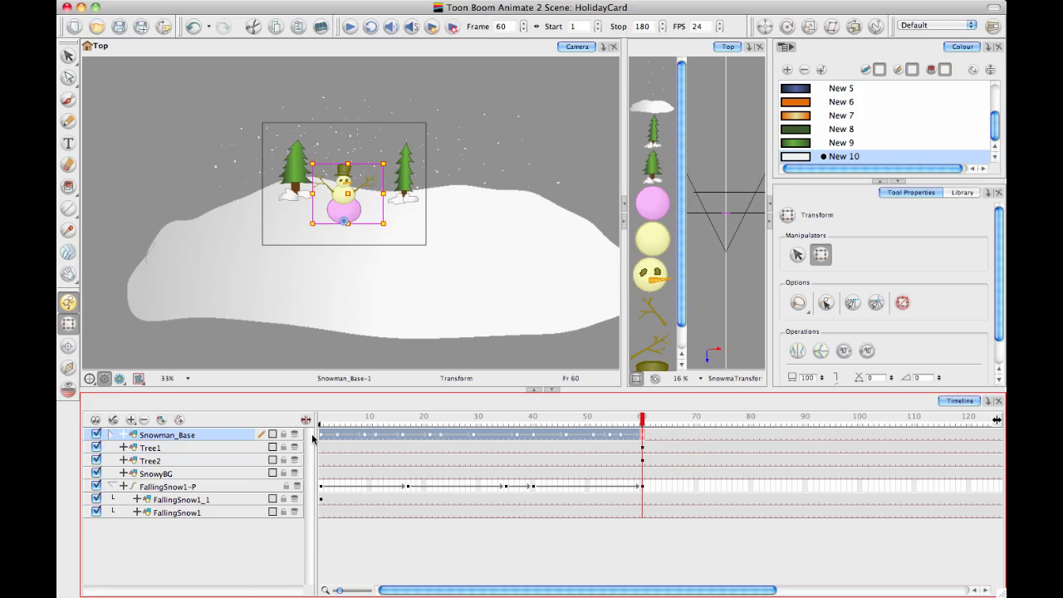
pyautogui.click(644, 438)
pyautogui.rightClick(644, 435)
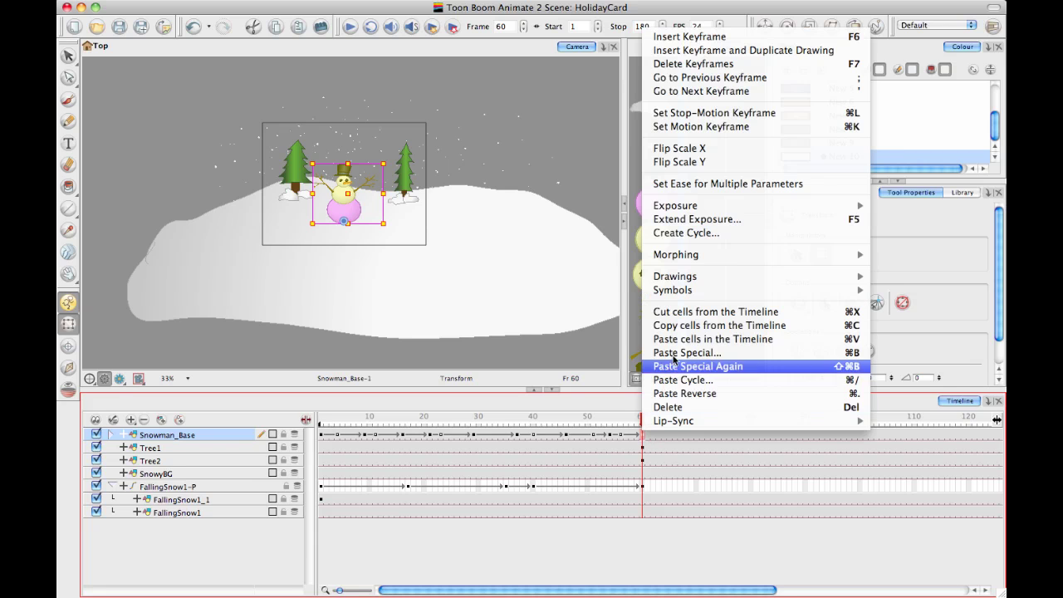
pyautogui.click(653, 377)
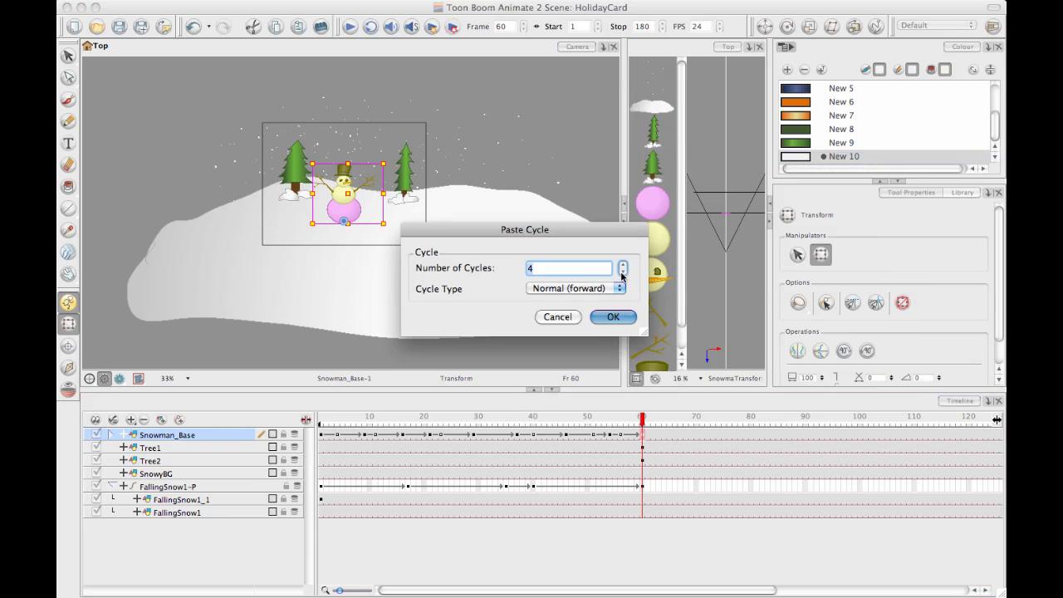
pyautogui.click(610, 316)
# - Return to frame 1 with nothing selected and play back the scene
pyautogui.press(',')
pyautogui.moveTo(603, 426); pyautogui.dragTo(320, 397)
pyautogui.click(138, 145)
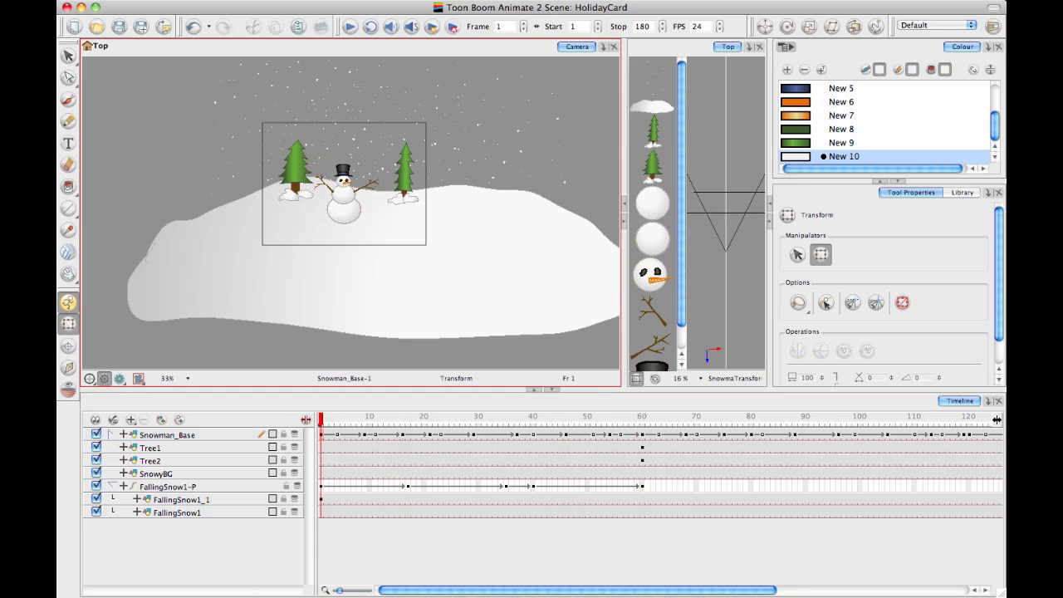
pyautogui.click(348, 27)
pyautogui.moveTo(632, 494); pyautogui.dragTo(305, 495)
pyautogui.click(305, 495)
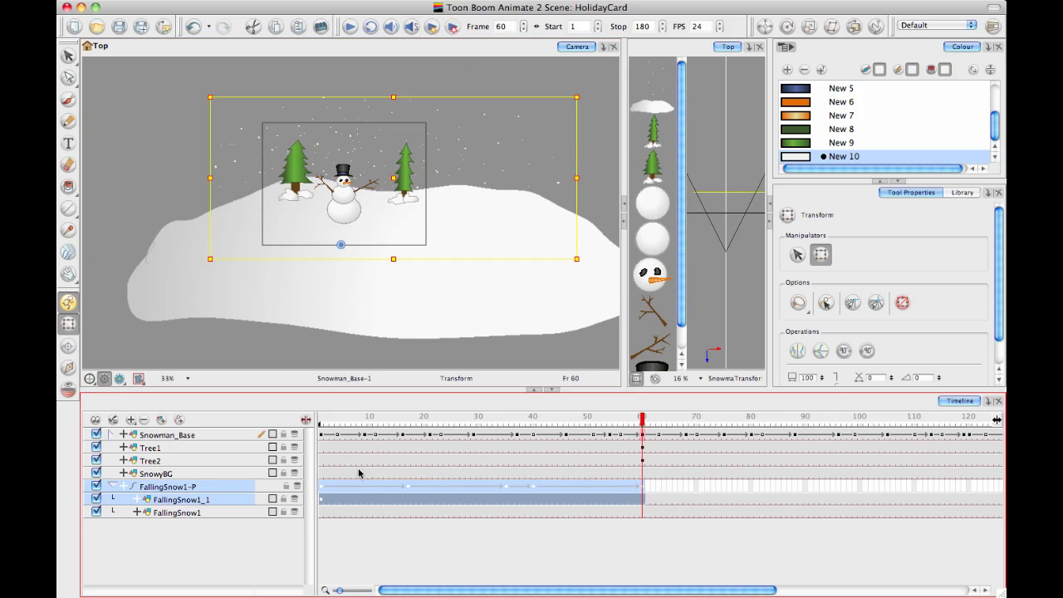
pyautogui.click(584, 543)
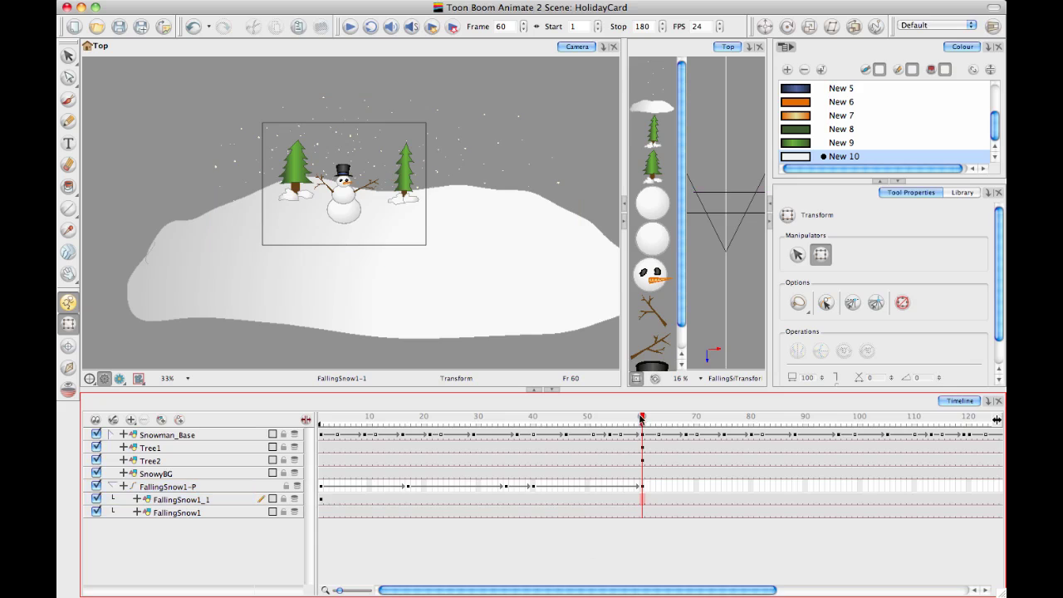
# - At frame 1, select all the snowflakes of the FallingSnow1 drawing with the Select tool
pyautogui.moveTo(642, 420); pyautogui.dragTo(286, 431)
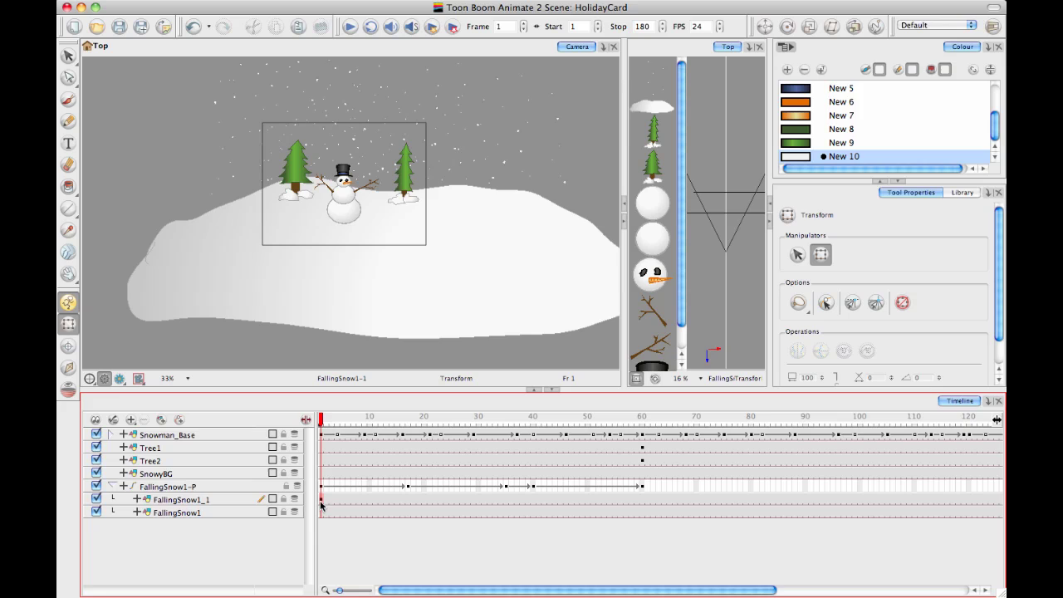
pyautogui.click(321, 512)
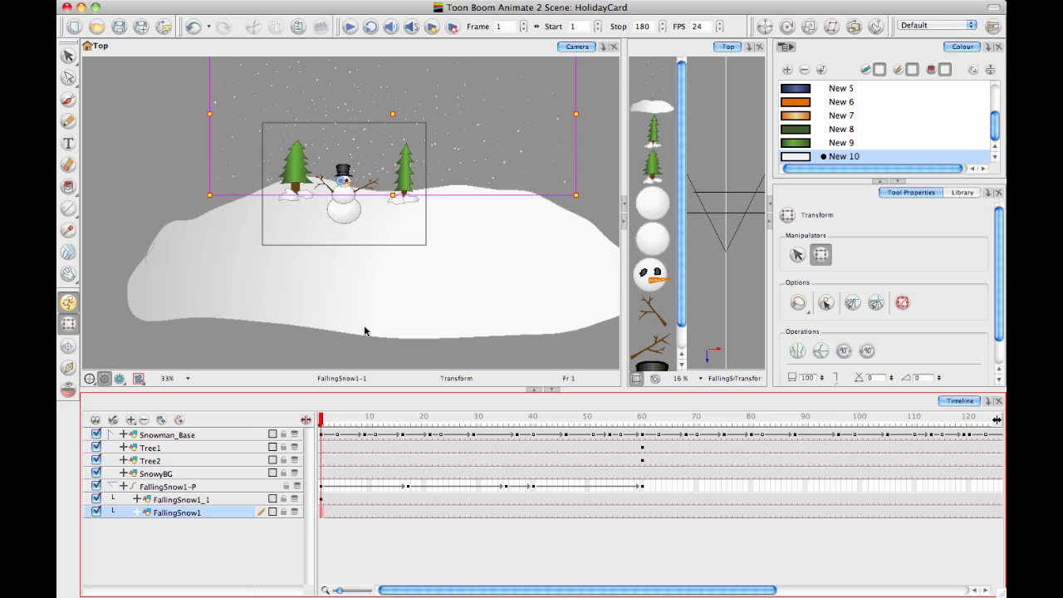
pyautogui.click(605, 47)
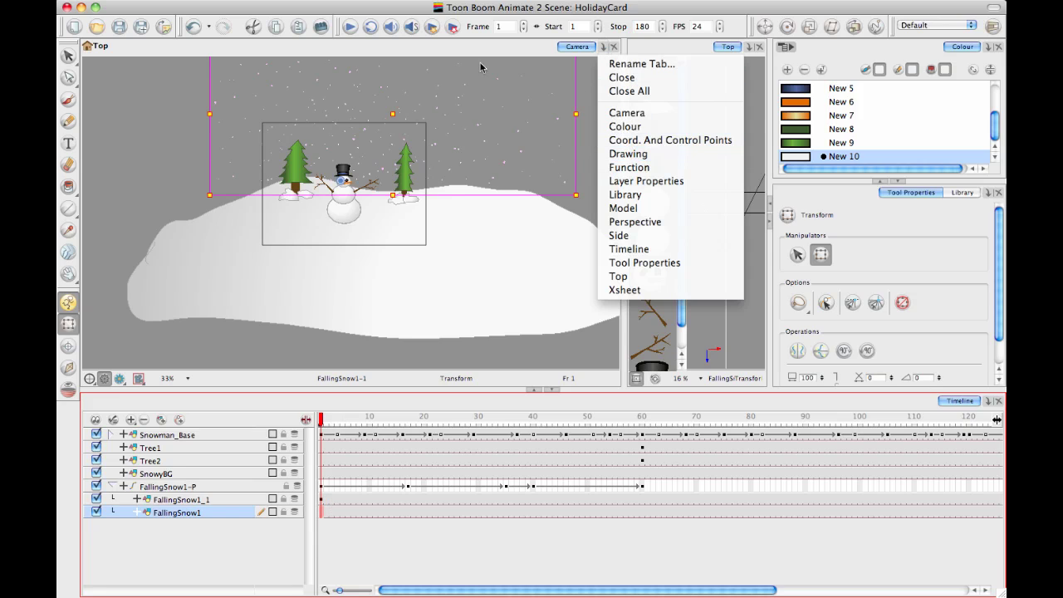
pyautogui.click(592, 124)
pyautogui.moveTo(130, 150); pyautogui.dragTo(135, 184)
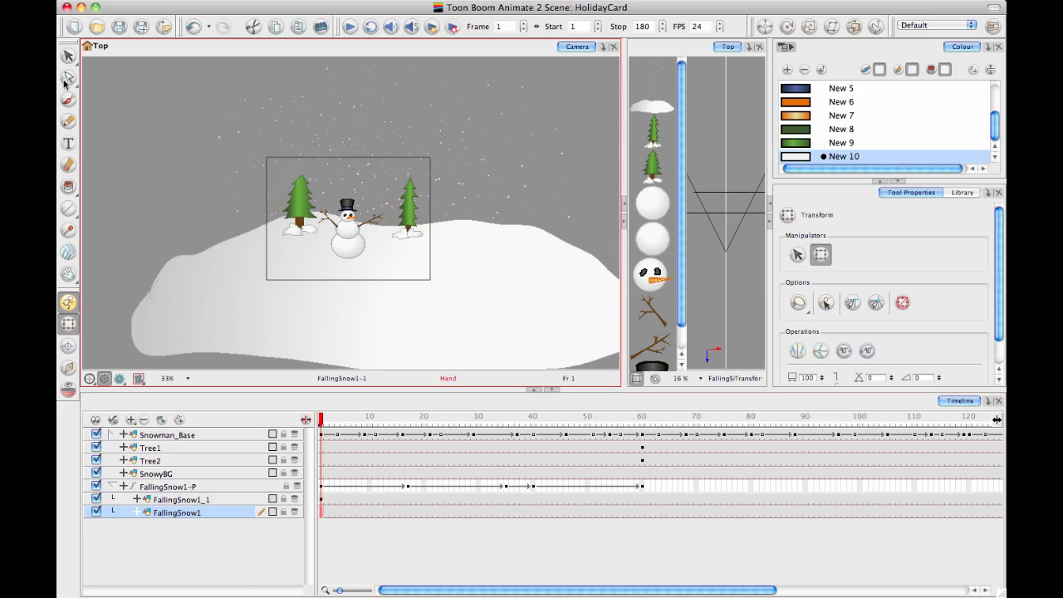
pyautogui.click(68, 55)
pyautogui.moveTo(209, 77)
pyautogui.mouseDown()
pyautogui.moveTo(145, 118)
pyautogui.moveTo(623, 25)
pyautogui.moveTo(181, 209)
pyautogui.mouseUp()
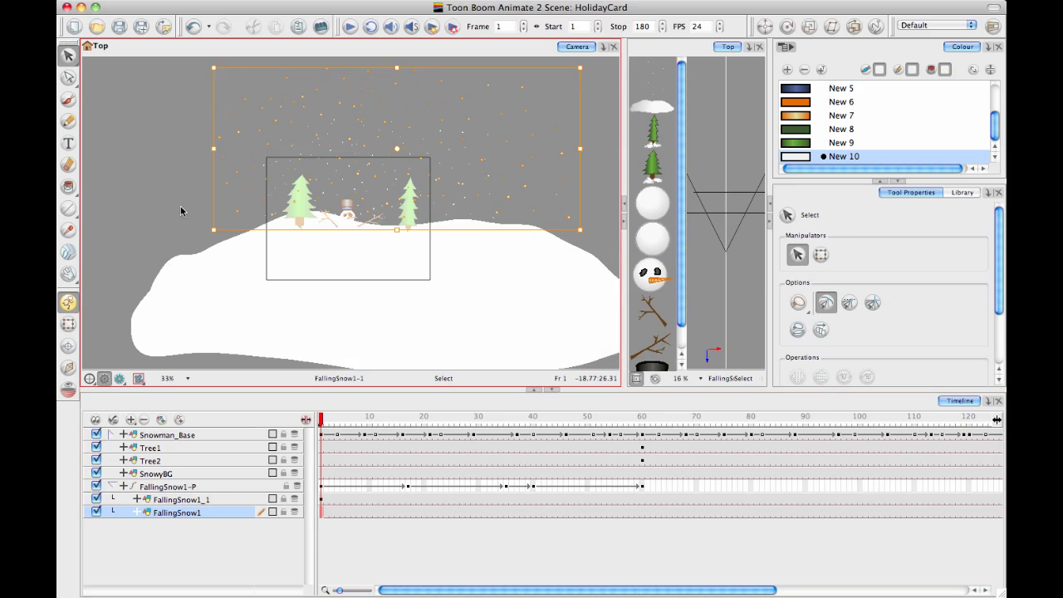
# - Try to thicken the snowfall by duplicating the FallingSnow1 snowflakes with slight offsets and selecting the whole set
pyautogui.moveTo(387, 133); pyautogui.dragTo(373, 202)
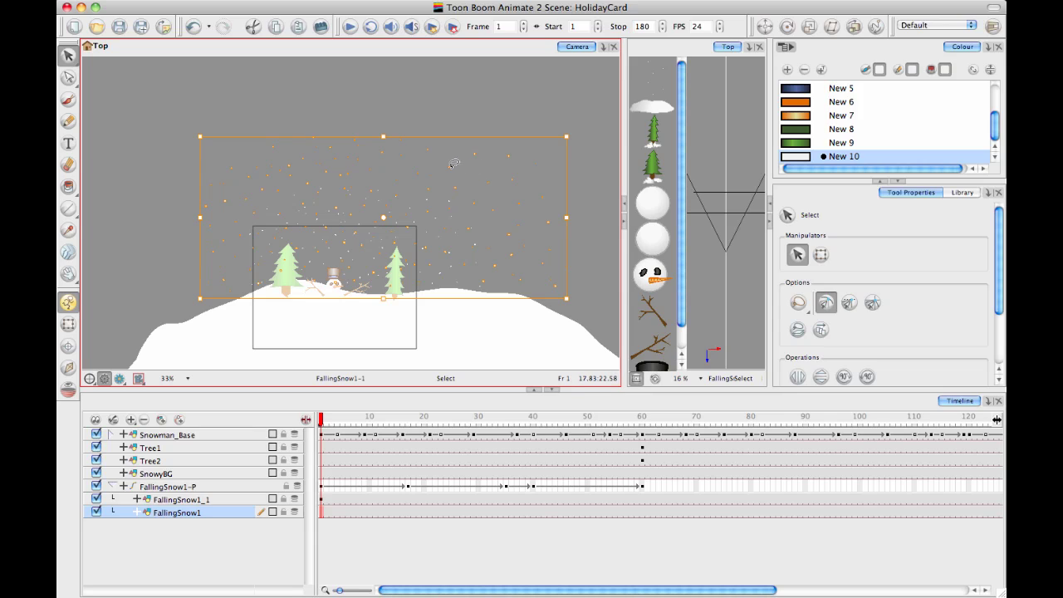
pyautogui.moveTo(428, 182); pyautogui.dragTo(431, 186)
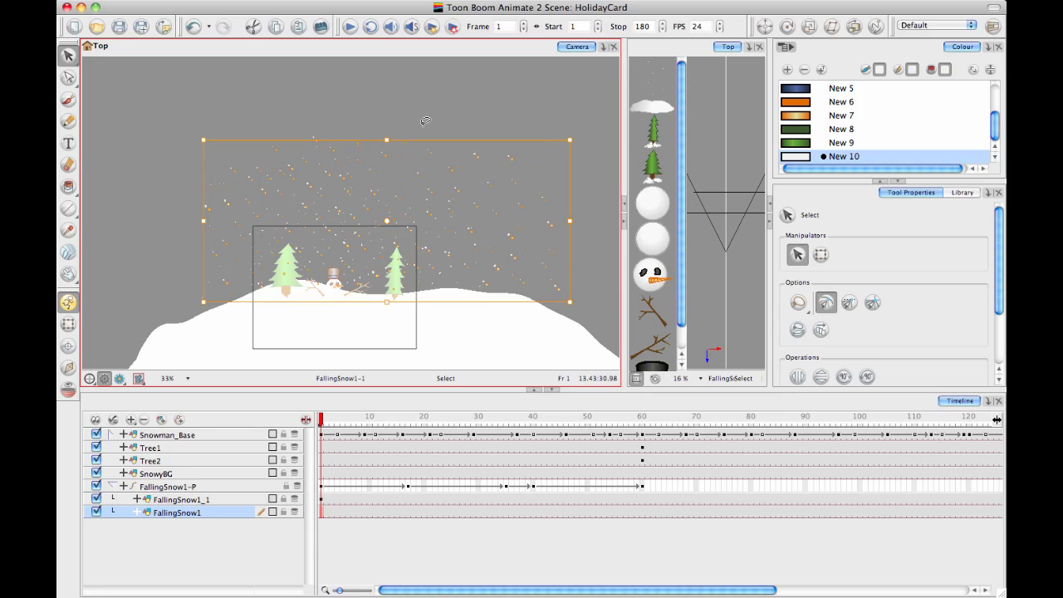
pyautogui.press('Up')
pyautogui.press('Up')
pyautogui.press('Up')
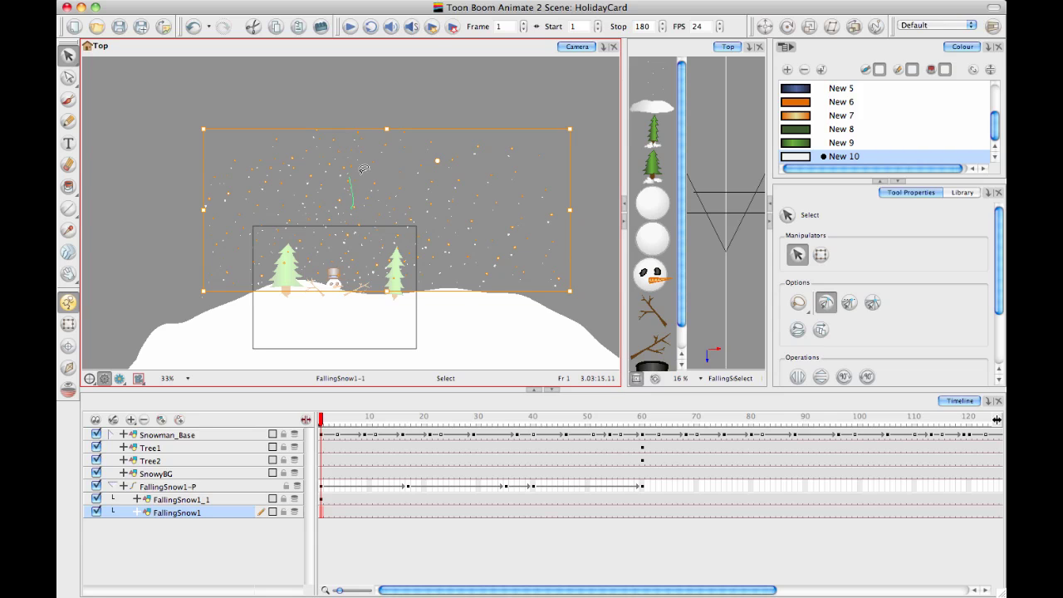
pyautogui.moveTo(363, 168); pyautogui.dragTo(374, 163)
pyautogui.click(277, 215)
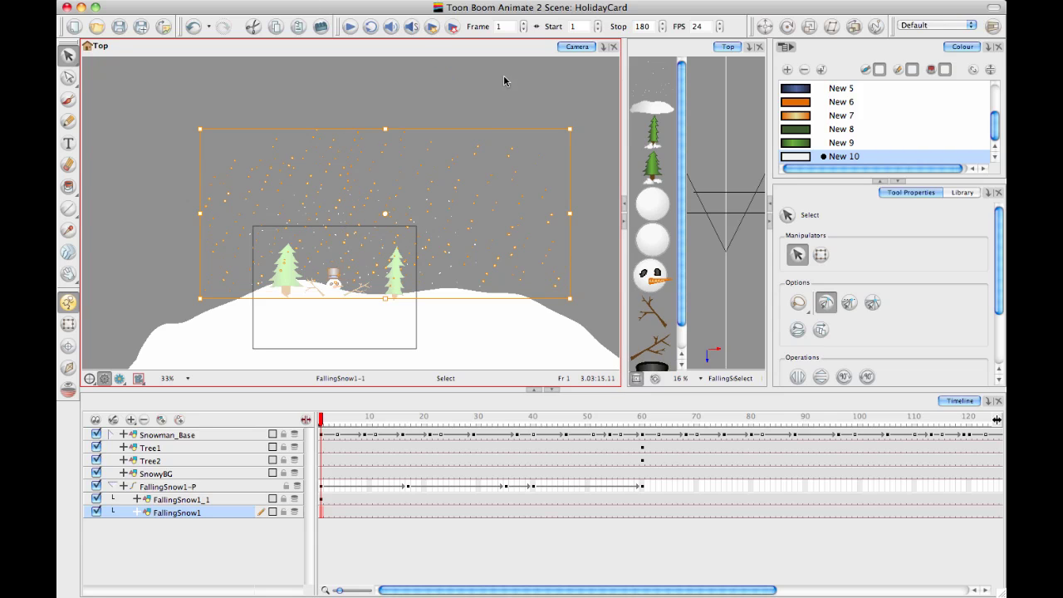
# - Try to move the thickened set of snowflakes up above the camera frame
pyautogui.scroll(3, 365, 165)
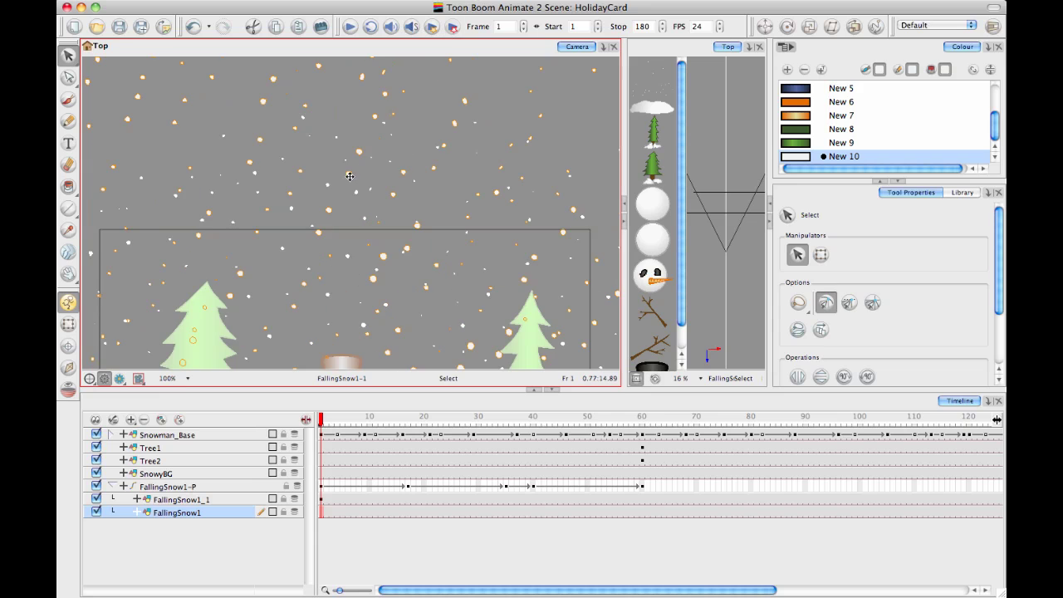
pyautogui.scroll(-4, 262, 86)
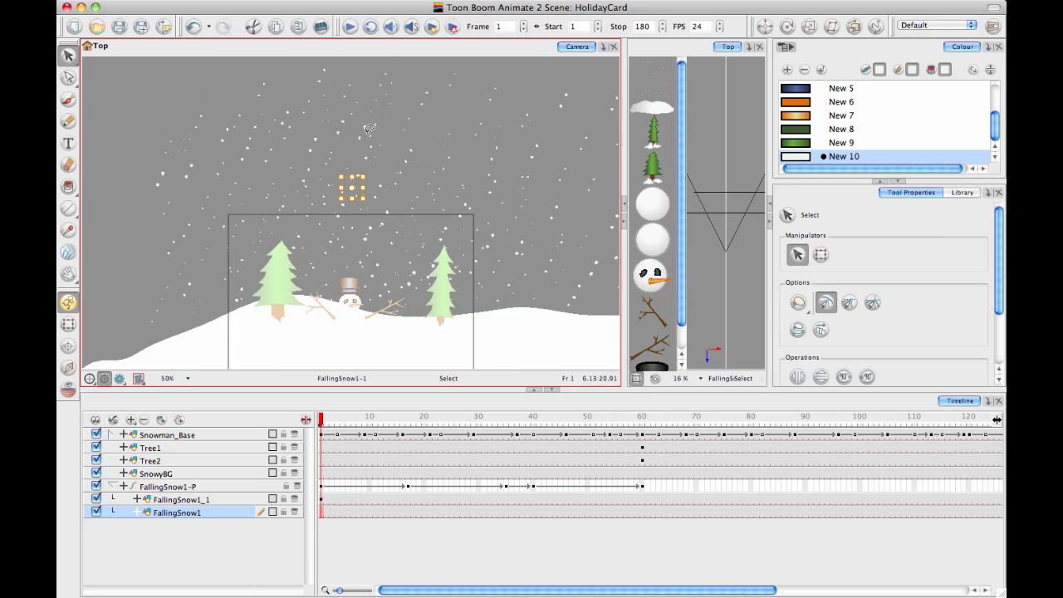
pyautogui.scroll(4, 357, 149)
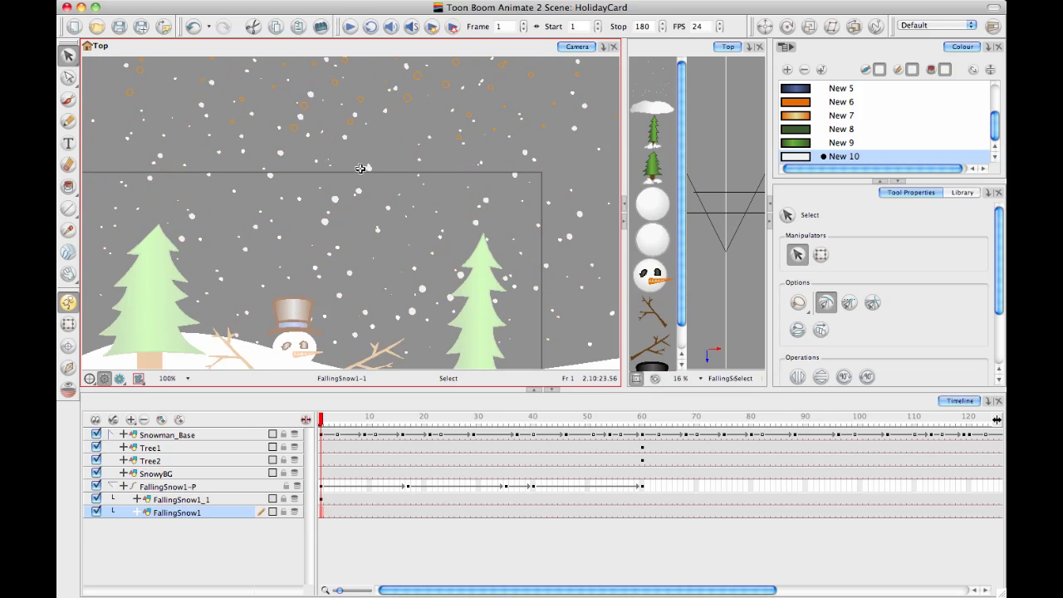
pyautogui.press('space')
pyautogui.moveTo(366, 169); pyautogui.dragTo(382, 234)
pyautogui.press('1')
pyautogui.press('space')
pyautogui.moveTo(317, 175)
pyautogui.mouseDown()
pyautogui.moveTo(313, 247)
pyautogui.moveTo(322, 250)
pyautogui.mouseUp()
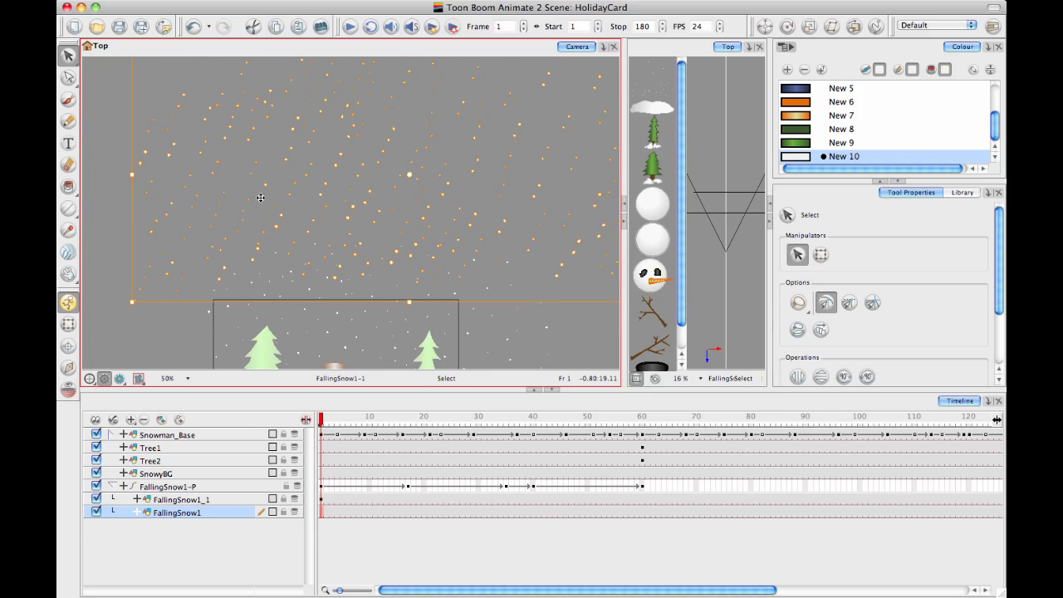
pyautogui.click(301, 140)
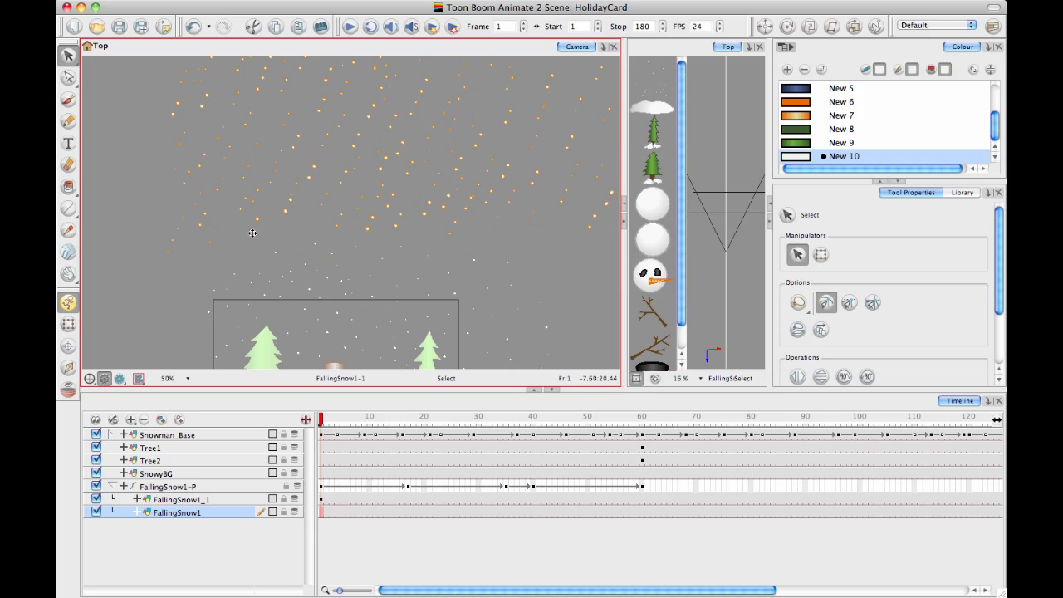
pyautogui.click(307, 241)
pyautogui.click(153, 248)
pyautogui.moveTo(279, 220); pyautogui.dragTo(254, 241)
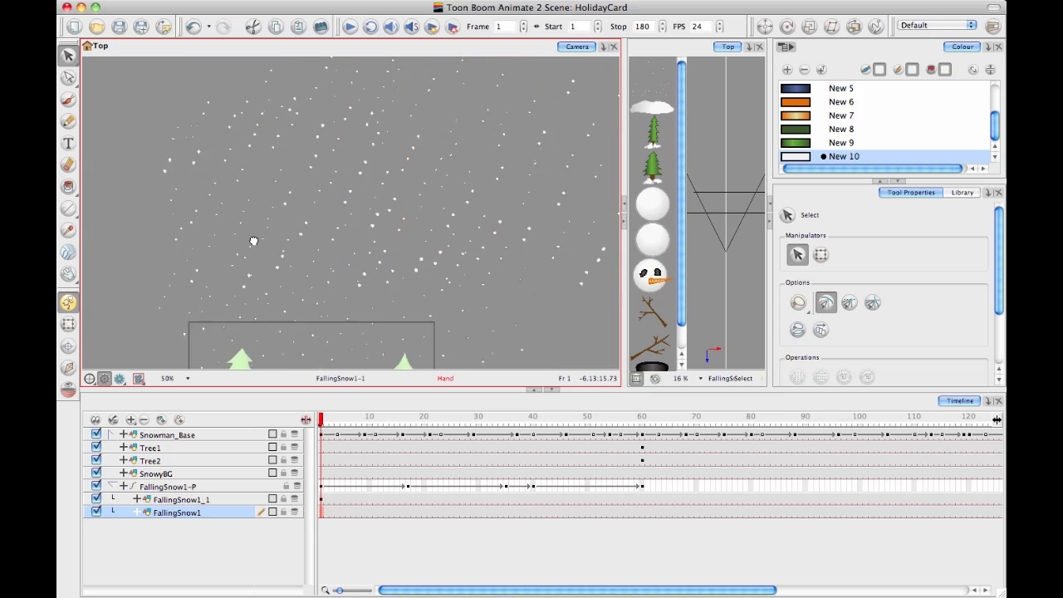
pyautogui.press('2')
pyautogui.press('2')
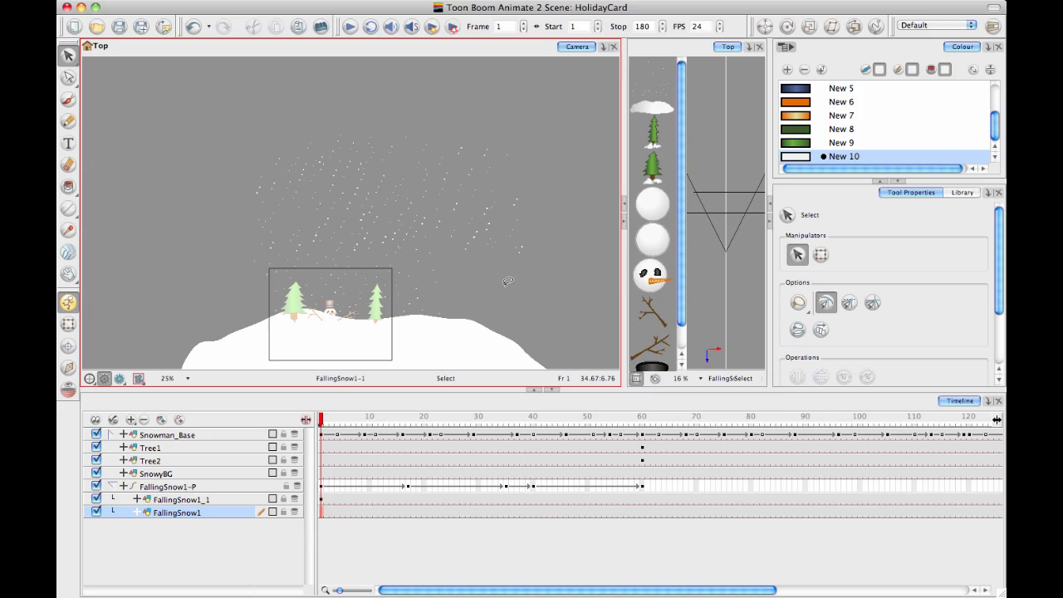
# - Undo the snowflake duplicates and moves in FallingSnow1, keeping the pasted Snowman_Base cycle
pyautogui.press('super+z')
pyautogui.press('super+z')
pyautogui.press('super+z')
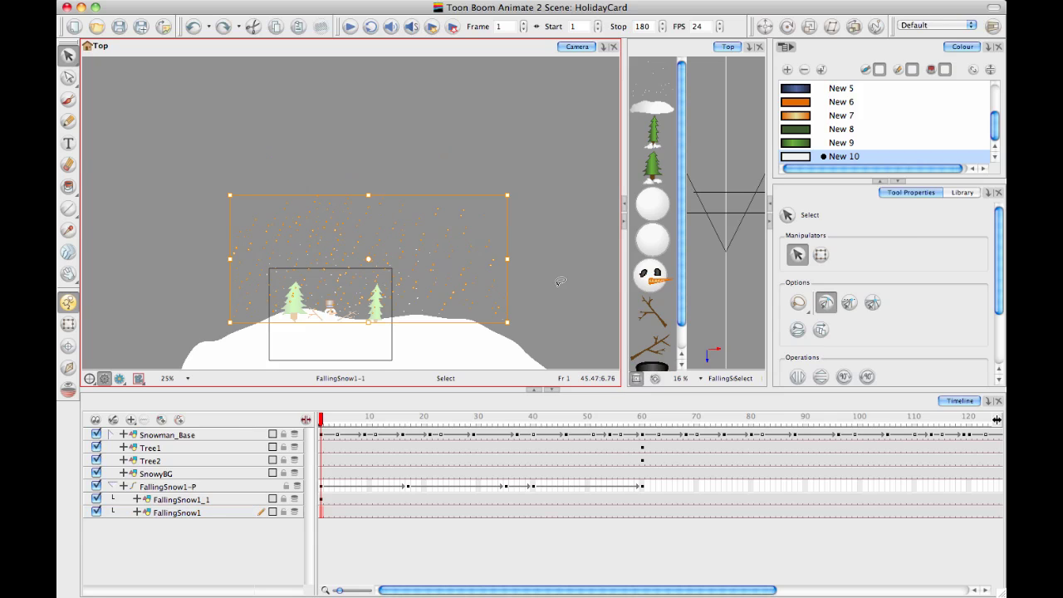
pyautogui.click(553, 282)
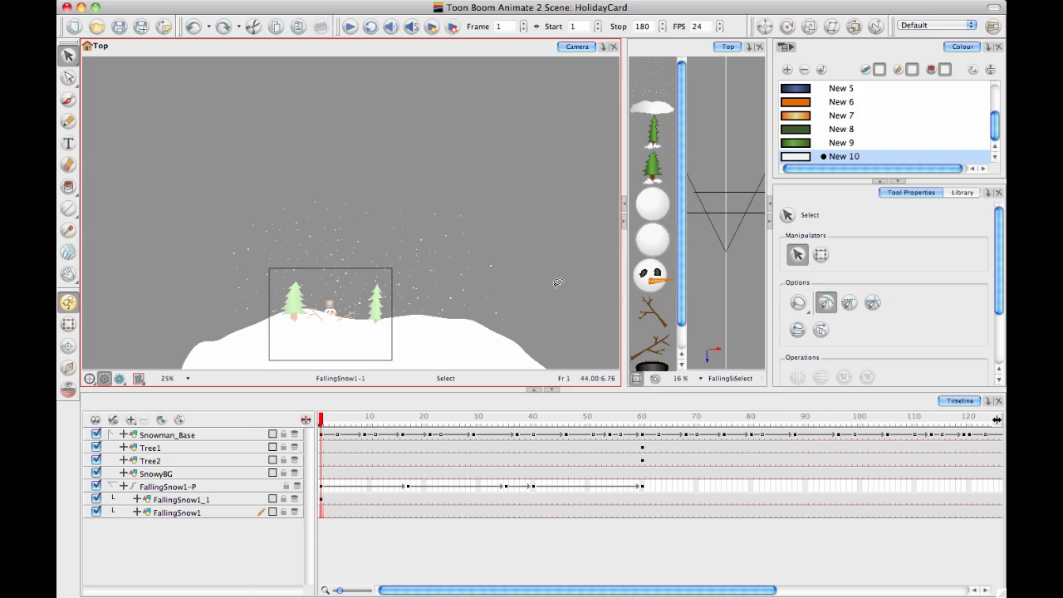
pyautogui.press('super+z')
pyautogui.press('super+shift+z')
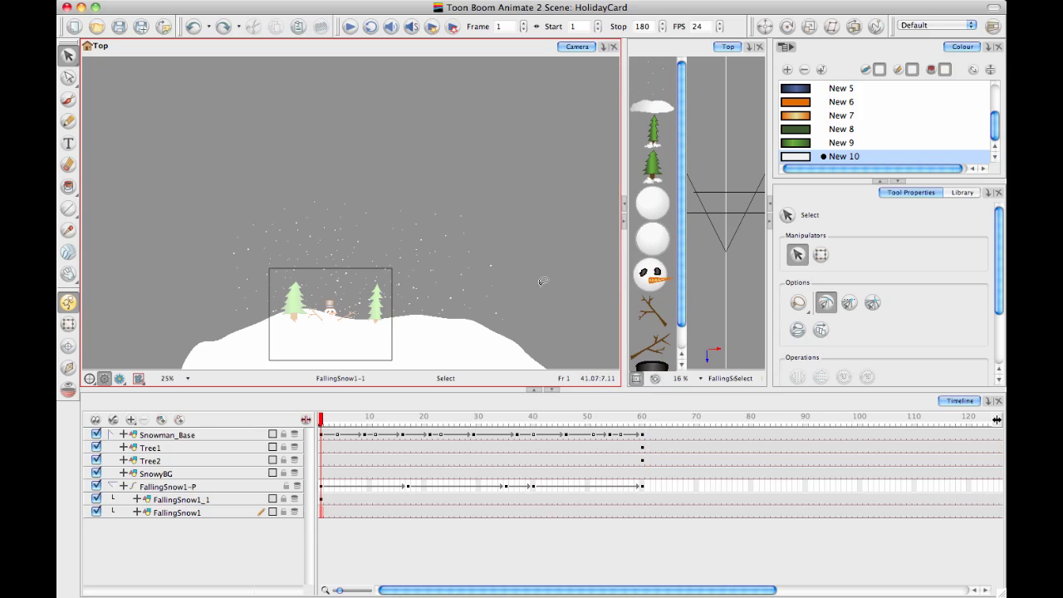
pyautogui.press('super+shift+z')
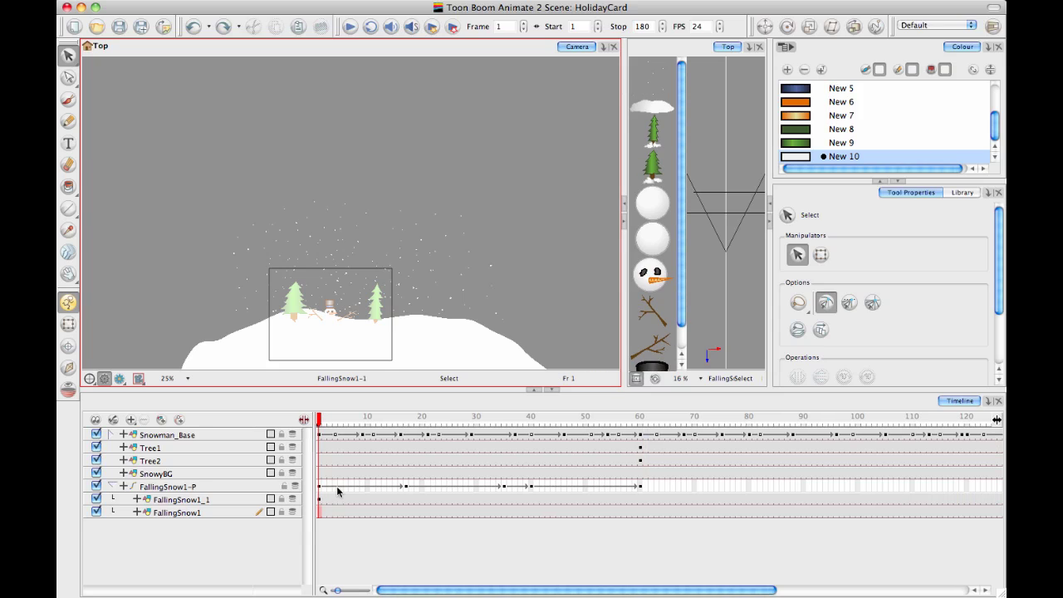
# - Duplicate all the FallingSnow1 snowflakes and move the copy up above the originals to make the snowfall taller
pyautogui.moveTo(384, 147)
pyautogui.mouseDown()
pyautogui.moveTo(216, 398)
pyautogui.moveTo(260, 113)
pyautogui.moveTo(348, 124)
pyautogui.mouseUp()
pyautogui.press('super+d')
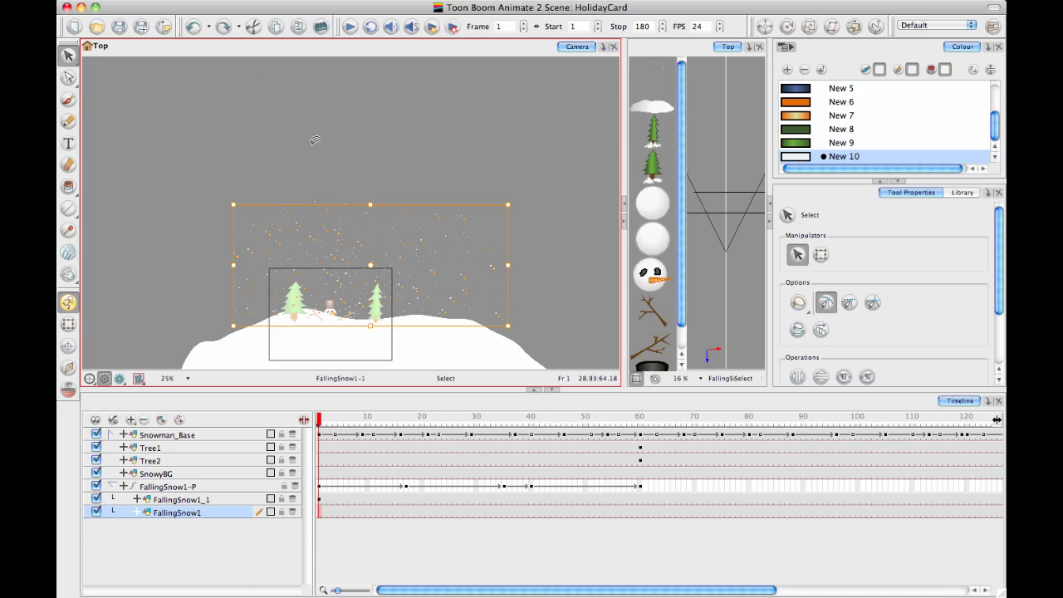
pyautogui.press('2')
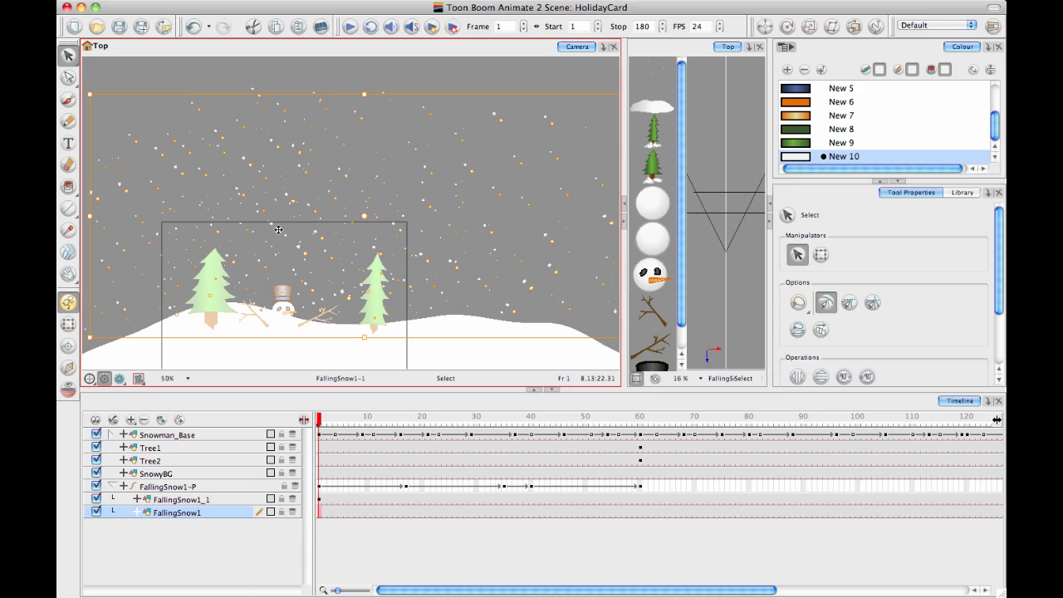
pyautogui.moveTo(278, 229); pyautogui.dragTo(276, 230)
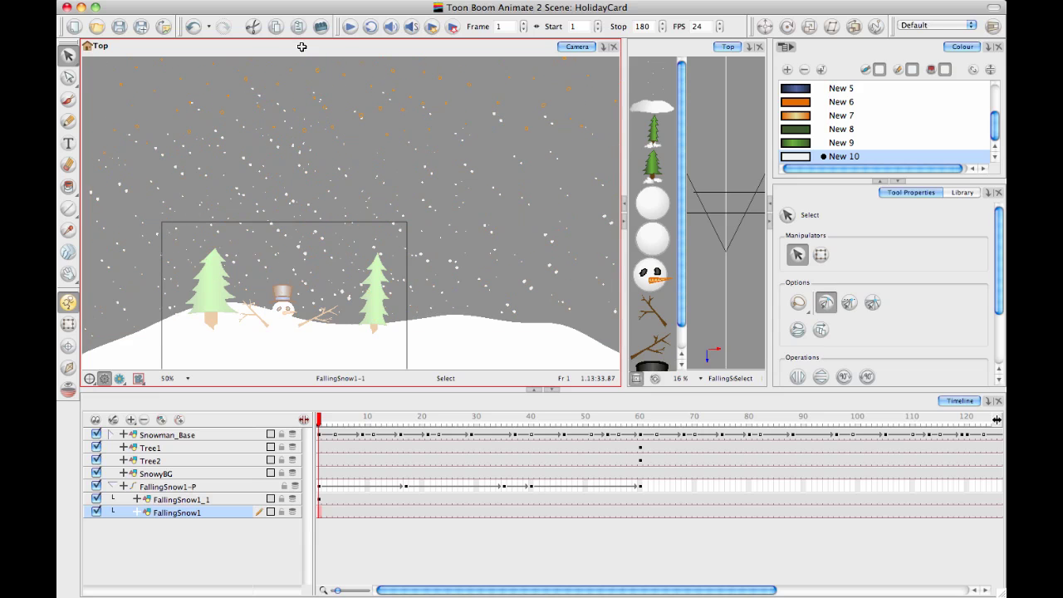
pyautogui.press('1')
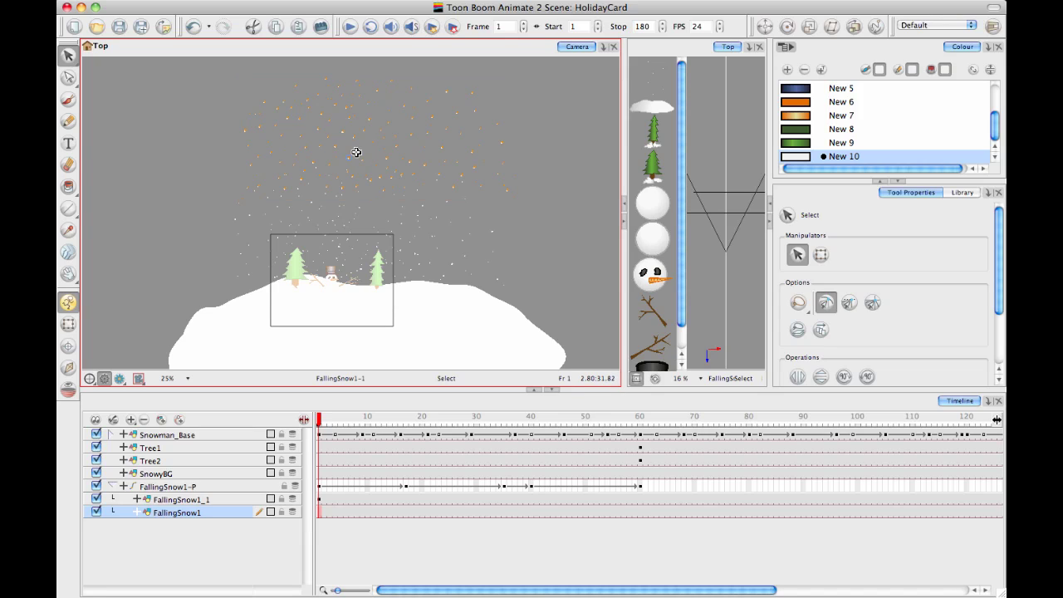
pyautogui.press('1')
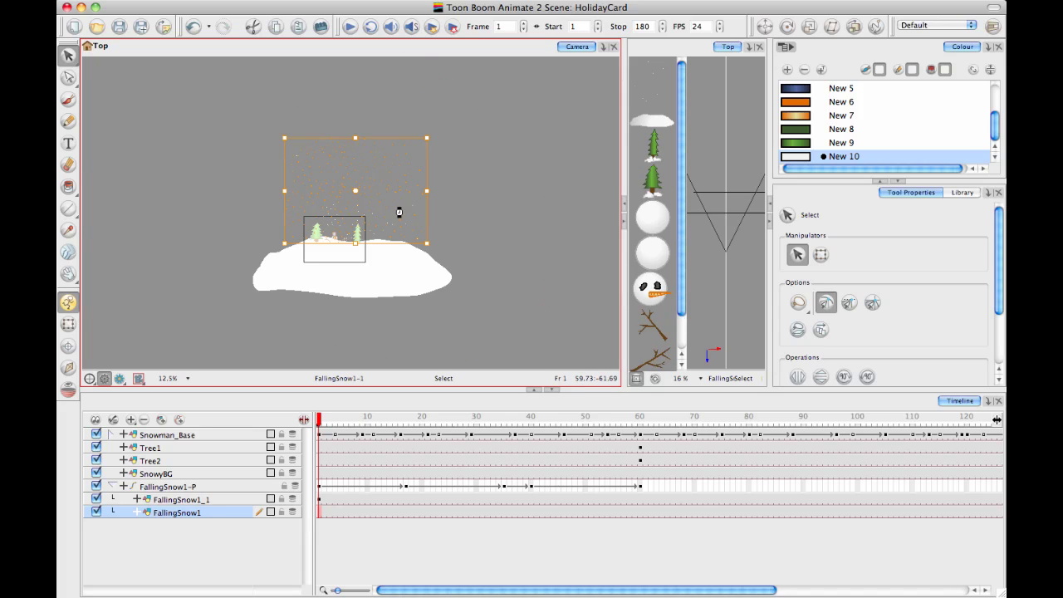
# - Try to thicken the snowfall by duplicating the full set of FallingSnow1 snowflakes with slight offsets from the originals
pyautogui.moveTo(399, 212); pyautogui.dragTo(402, 215)
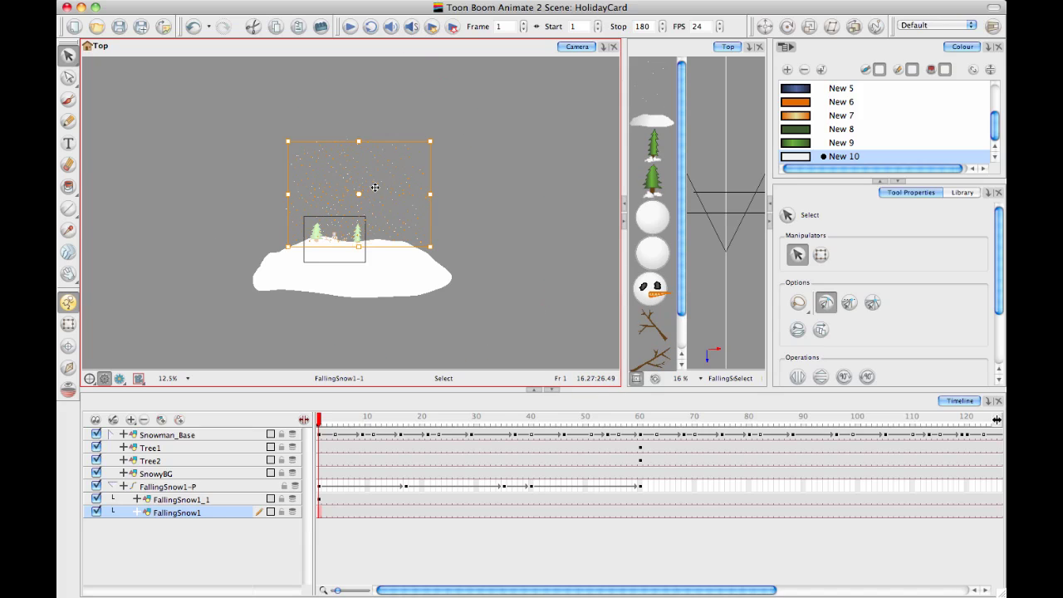
pyautogui.moveTo(389, 138); pyautogui.dragTo(394, 143)
pyautogui.click(461, 160)
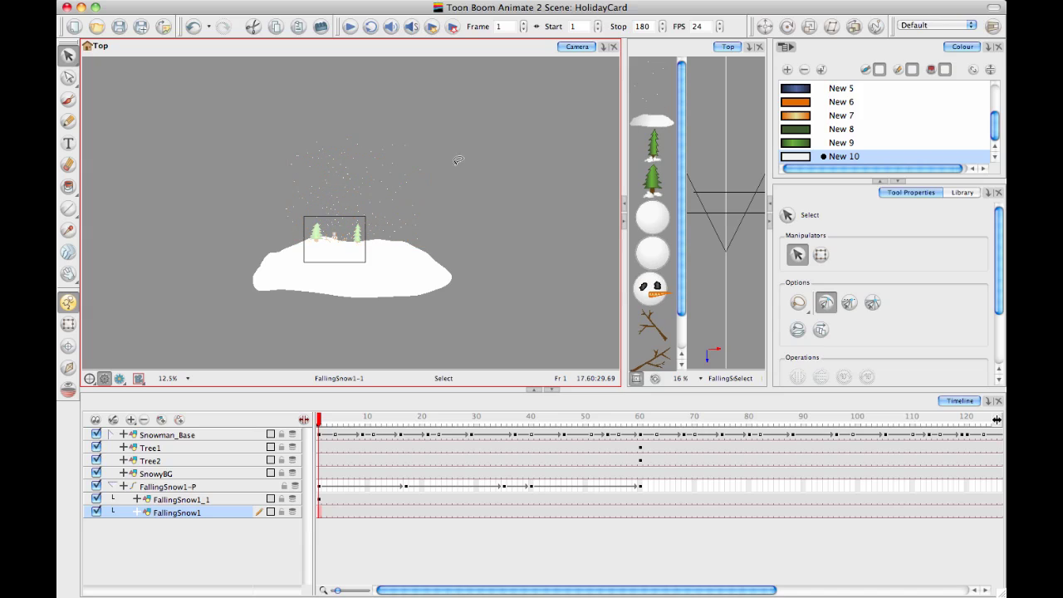
pyautogui.moveTo(454, 122)
pyautogui.mouseDown()
pyautogui.moveTo(491, 208)
pyautogui.moveTo(463, 122)
pyautogui.moveTo(423, 72)
pyautogui.moveTo(440, 91)
pyautogui.mouseUp()
pyautogui.moveTo(453, 115)
pyautogui.mouseDown()
pyautogui.moveTo(248, 105)
pyautogui.moveTo(473, 289)
pyautogui.moveTo(344, 78)
pyautogui.mouseUp()
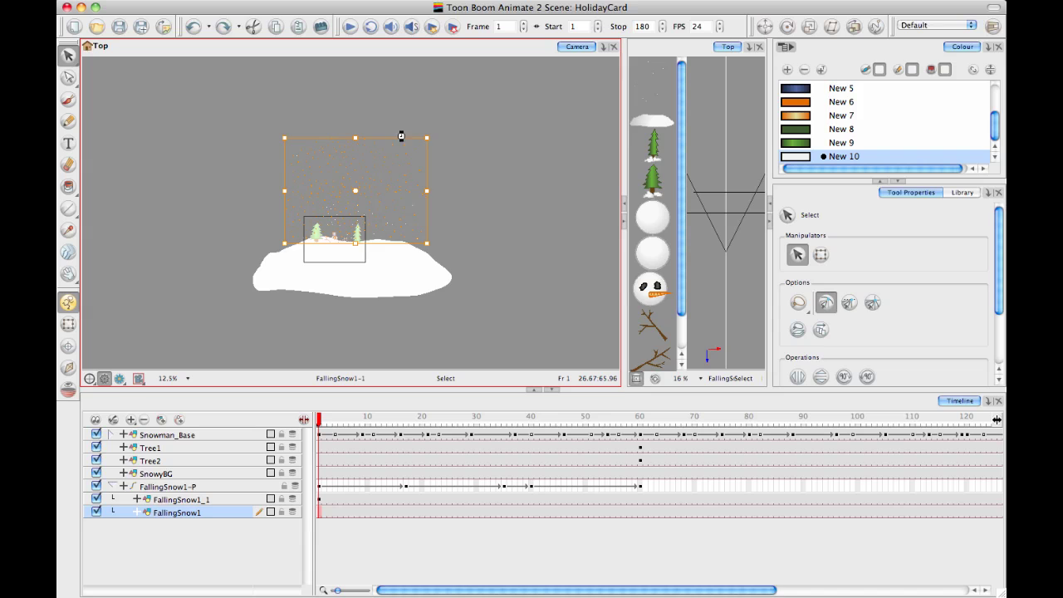
pyautogui.moveTo(358, 211); pyautogui.dragTo(363, 185)
pyautogui.press('space')
pyautogui.press('2')
pyautogui.press('2')
pyautogui.press('2')
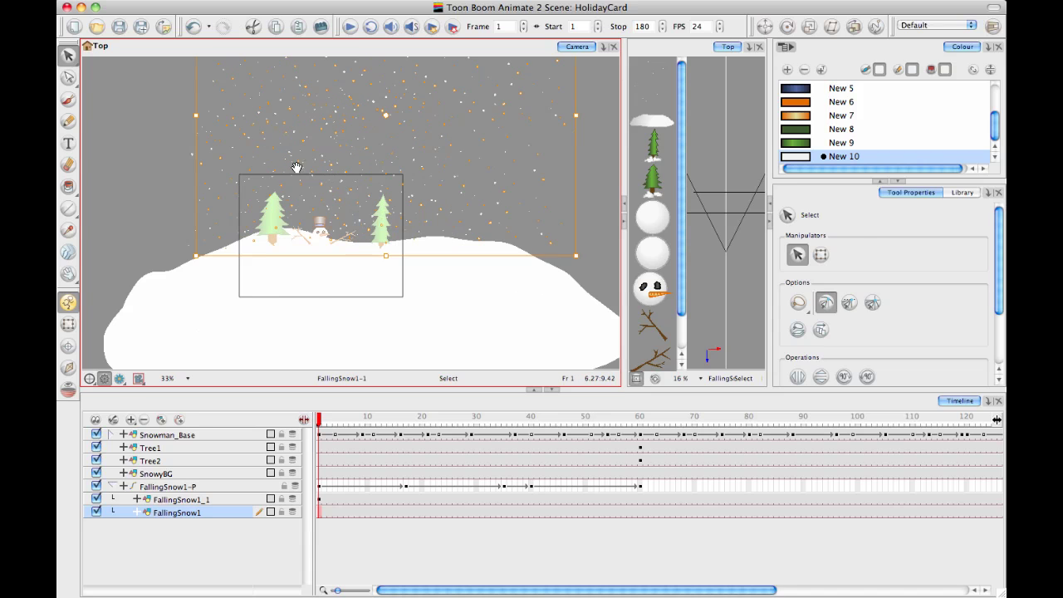
pyautogui.moveTo(296, 168); pyautogui.dragTo(326, 237)
pyautogui.click(232, 231)
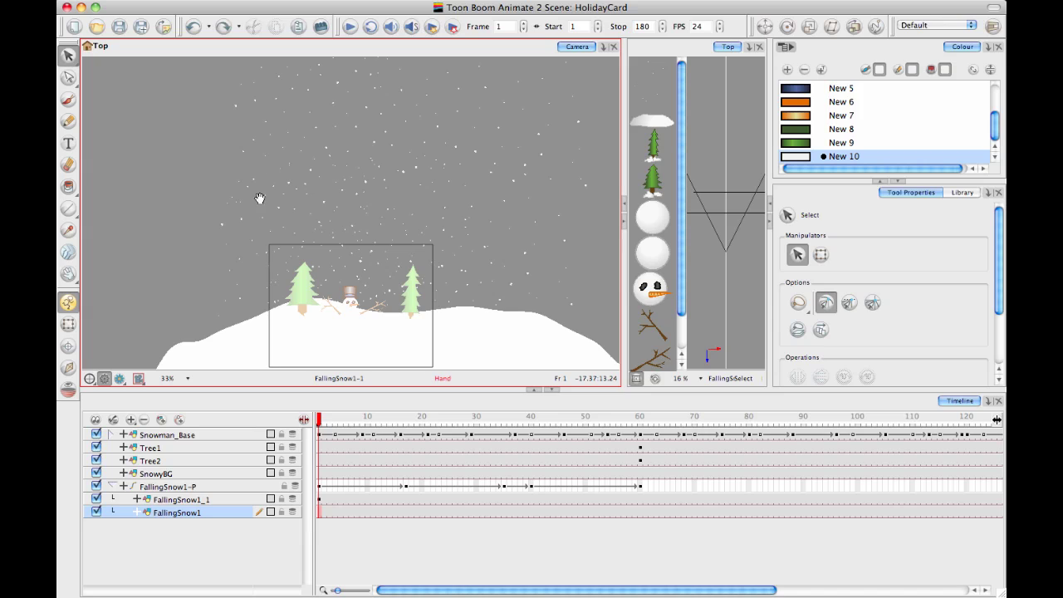
pyautogui.press('1')
pyautogui.press('1')
pyautogui.moveTo(247, 126)
pyautogui.mouseDown()
pyautogui.moveTo(539, 130)
pyautogui.moveTo(217, 161)
pyautogui.mouseUp()
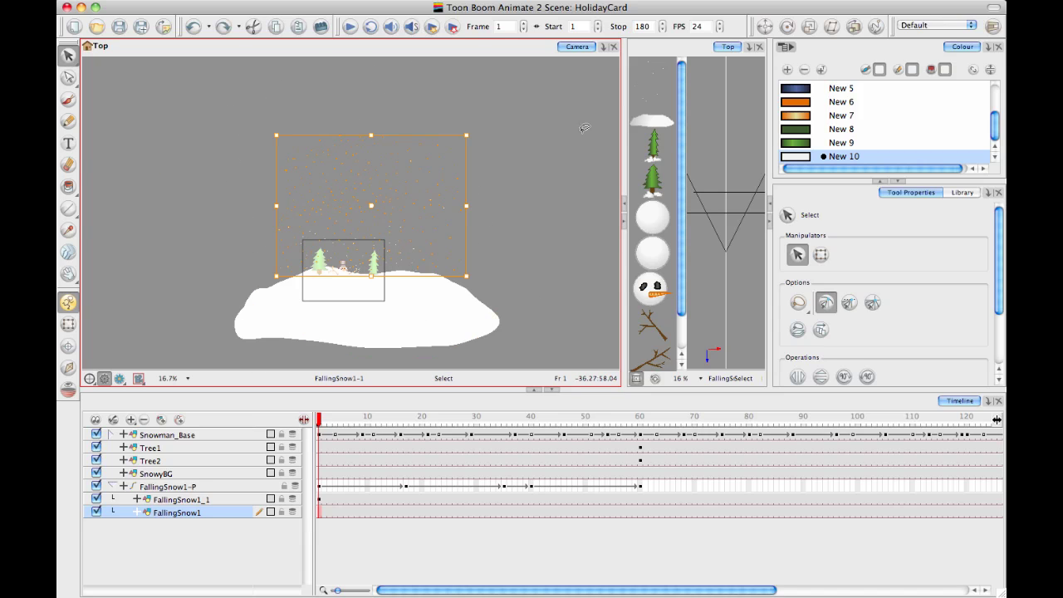
pyautogui.click(531, 102)
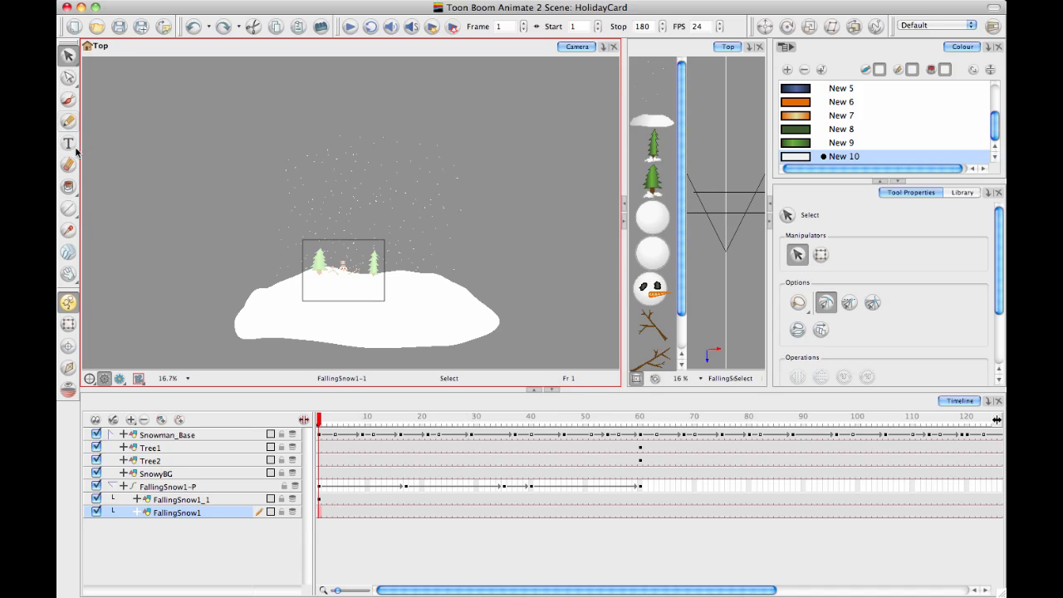
# - Add a new colour swatch to the palette and make it bright magenta, RGB 234, 33, 241
pyautogui.click(68, 120)
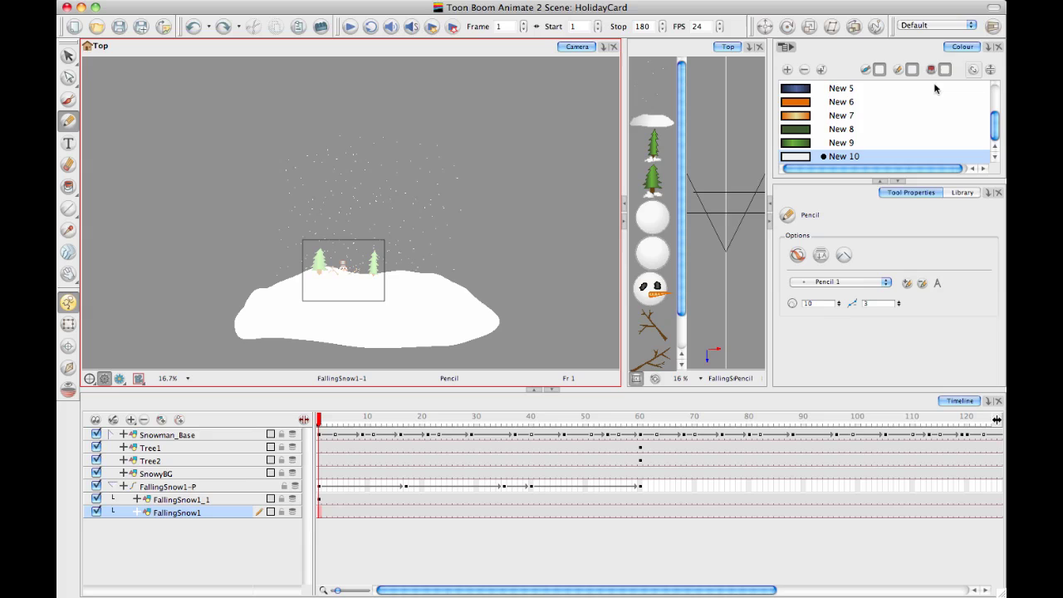
pyautogui.click(788, 69)
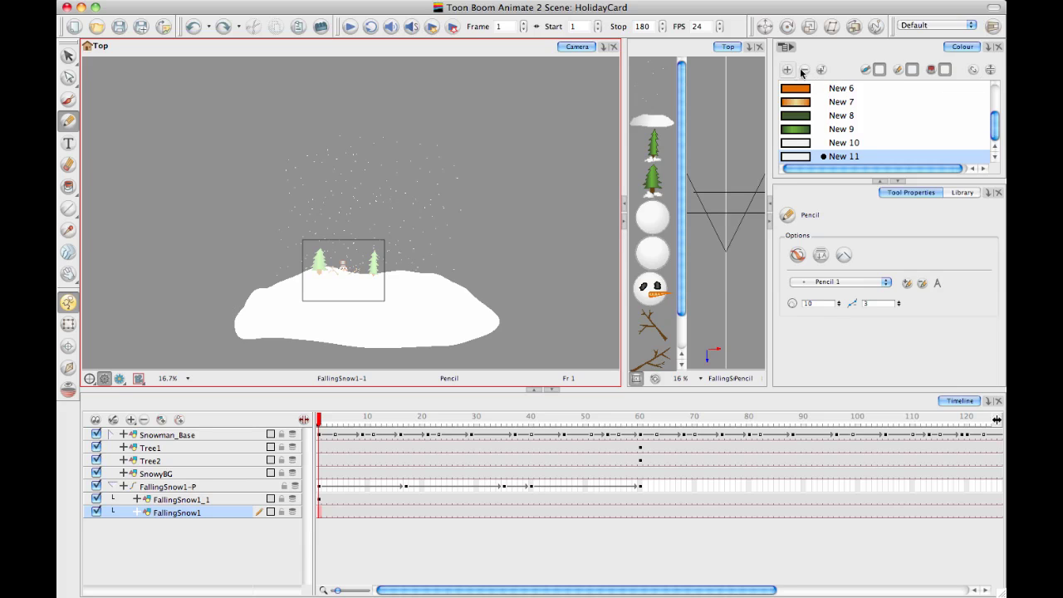
pyautogui.click(822, 157)
pyautogui.doubleClick(800, 158)
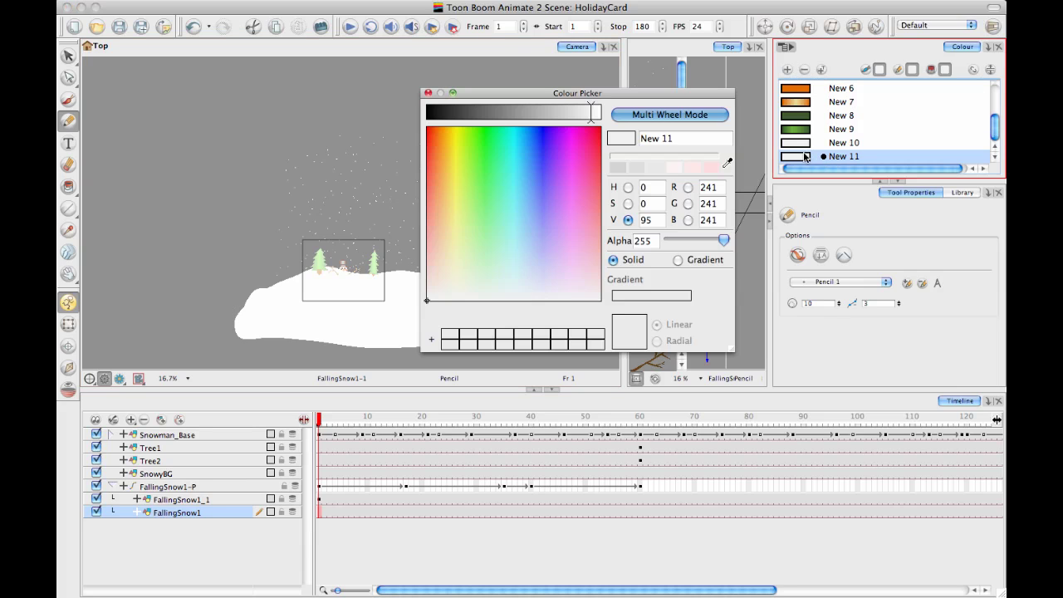
pyautogui.moveTo(482, 160); pyautogui.dragTo(484, 138)
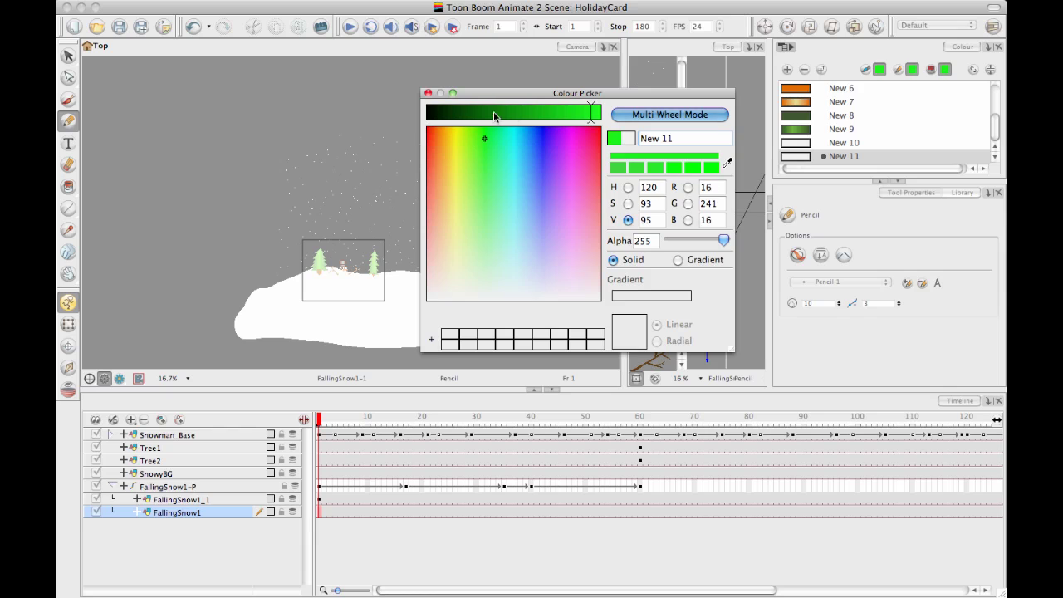
pyautogui.click(570, 152)
pyautogui.click(427, 93)
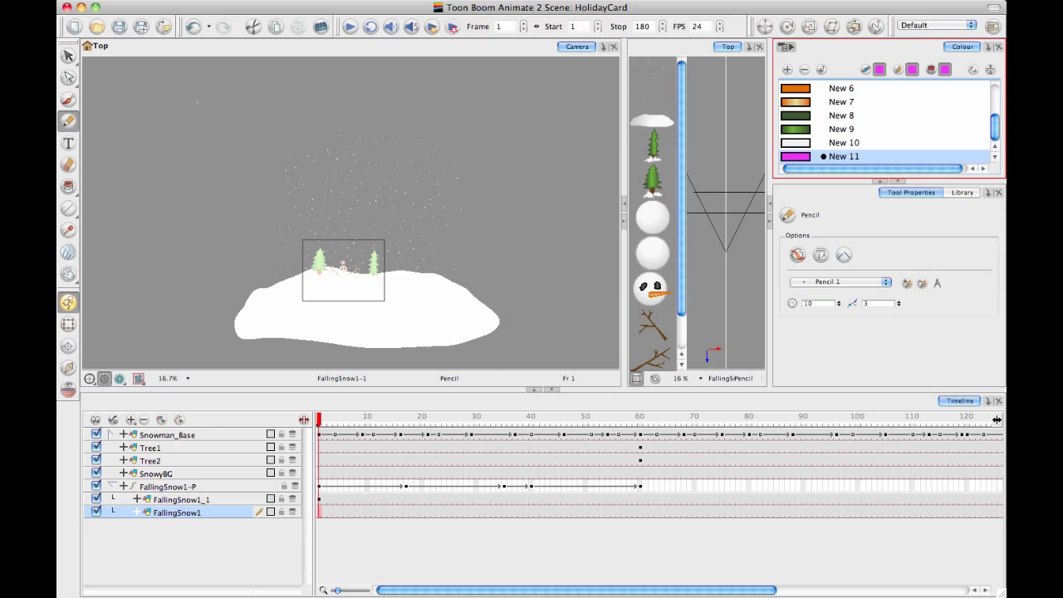
# - Brush a large closed magenta loop around the whole snowfall on FallingSnow1 and fill its interior with magenta
pyautogui.hotkey('alt', 'b')
pyautogui.moveTo(291, 106)
pyautogui.mouseDown()
pyautogui.moveTo(574, 254)
pyautogui.moveTo(547, 58)
pyautogui.mouseUp()
pyautogui.moveTo(309, 57)
pyautogui.mouseDown()
pyautogui.moveTo(287, 121)
pyautogui.moveTo(230, 104)
pyautogui.mouseUp()
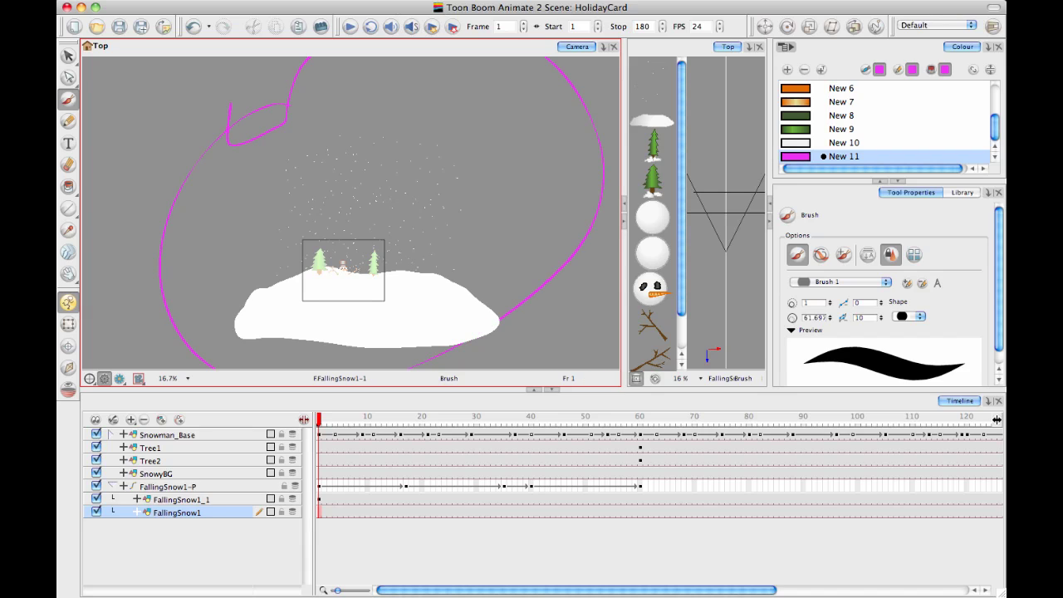
pyautogui.click(69, 186)
pyautogui.click(237, 180)
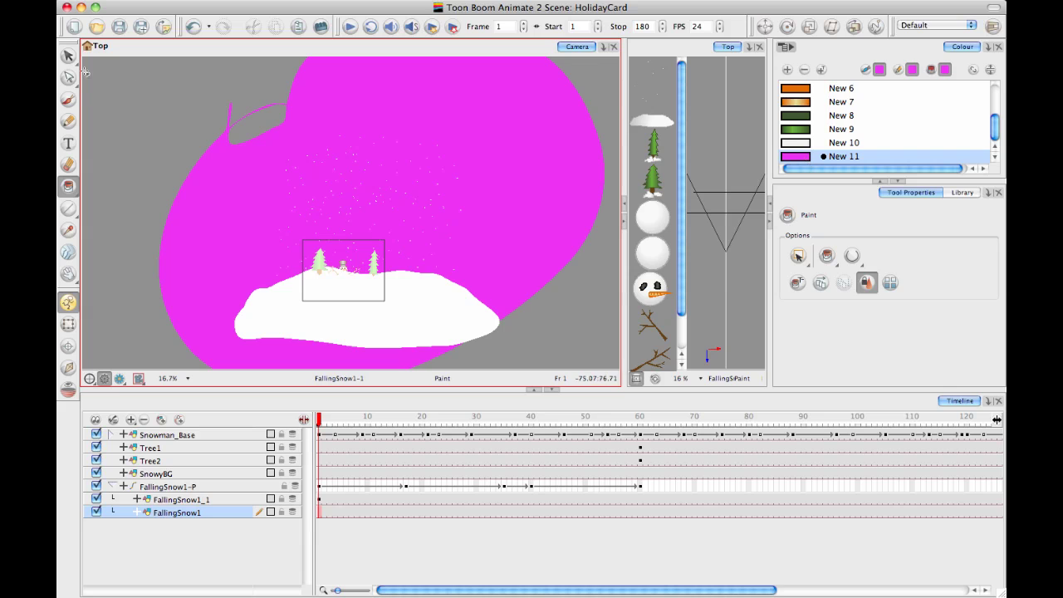
# - Lower the magenta swatch's alpha to 12 and add a short paint stroke beside the notch in the loop
pyautogui.doubleClick(801, 157)
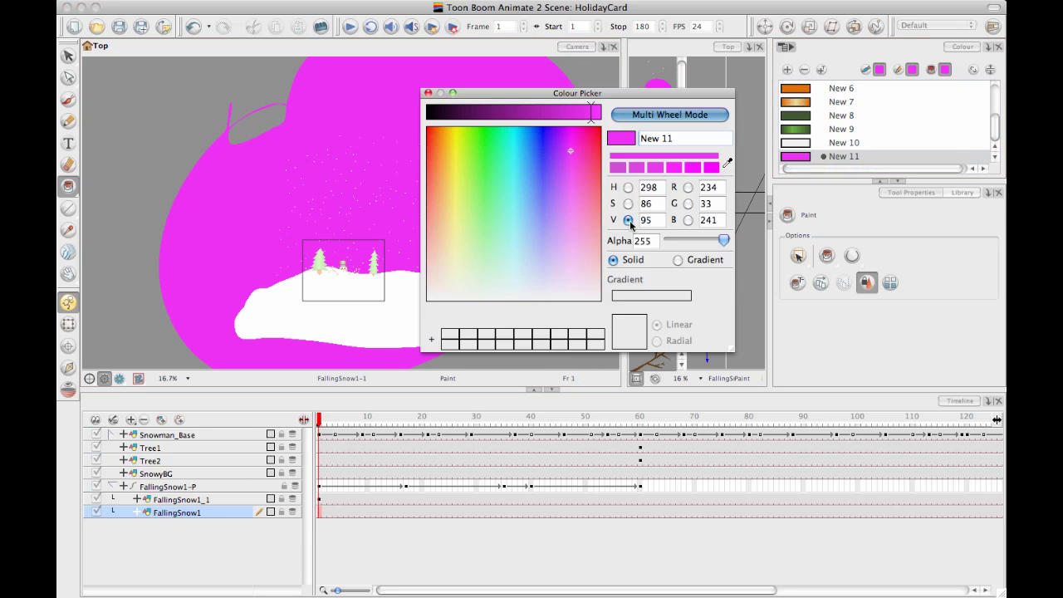
pyautogui.moveTo(723, 240); pyautogui.dragTo(661, 246)
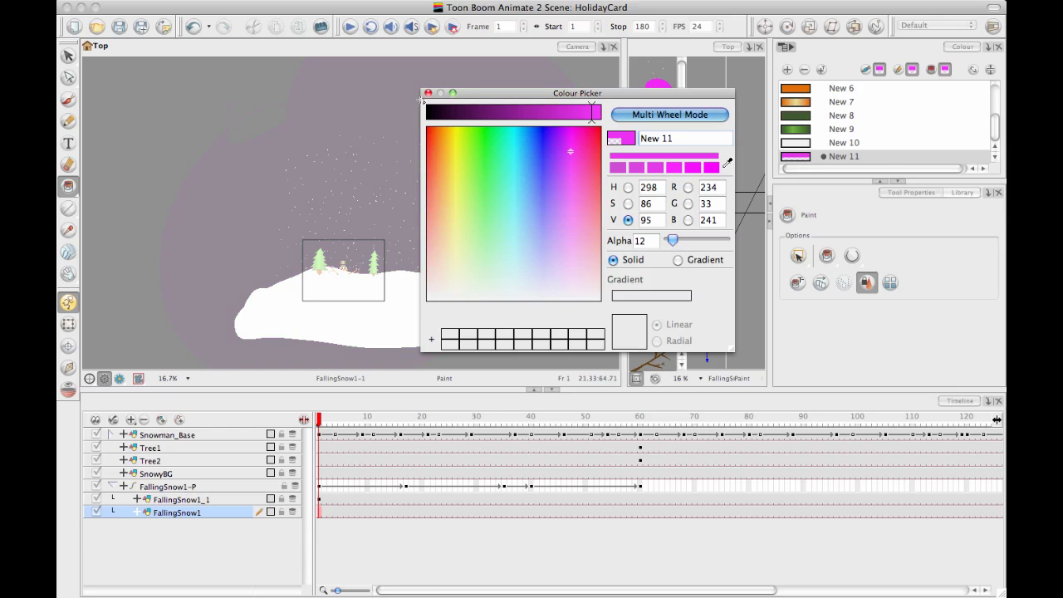
pyautogui.click(427, 93)
pyautogui.moveTo(252, 122); pyautogui.dragTo(270, 108)
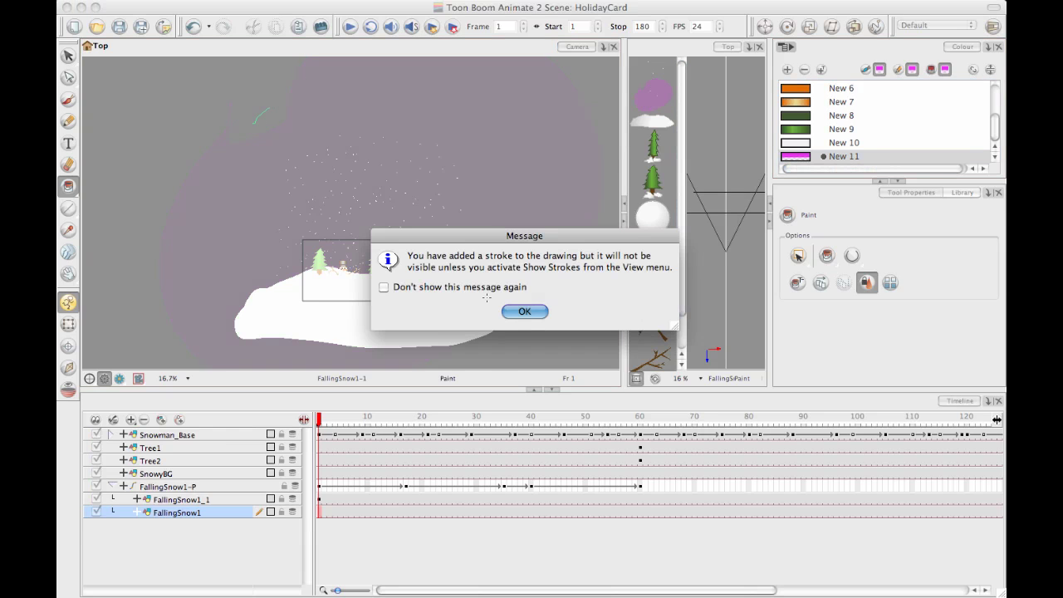
pyautogui.click(524, 310)
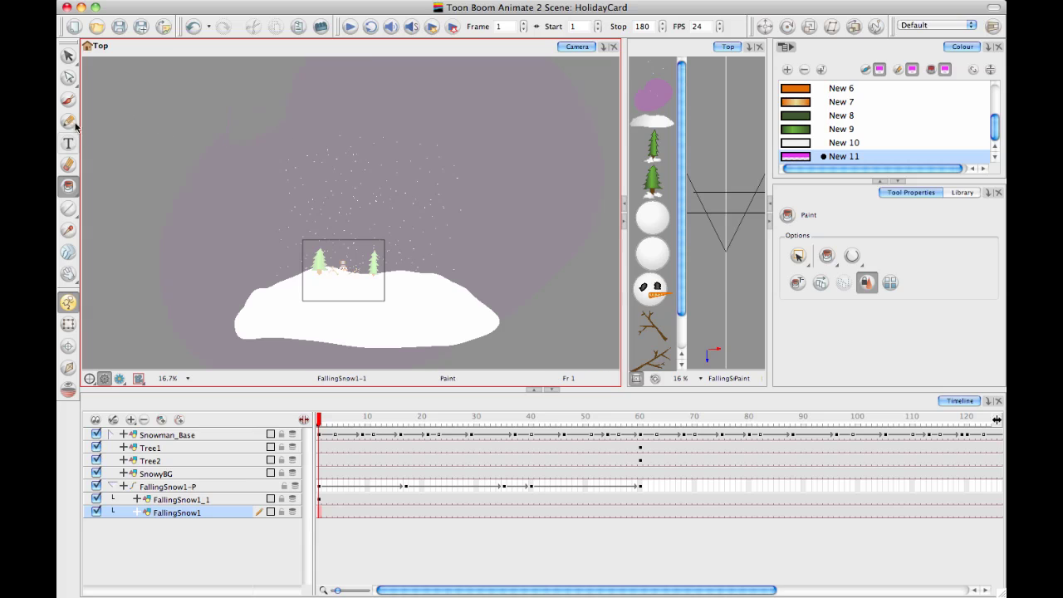
# - Select all the FallingSnow1 snowflakes with their magenta backing shape and place a duplicate of them higher above the originals
pyautogui.click(68, 55)
pyautogui.scroll(-3, 282, 119)
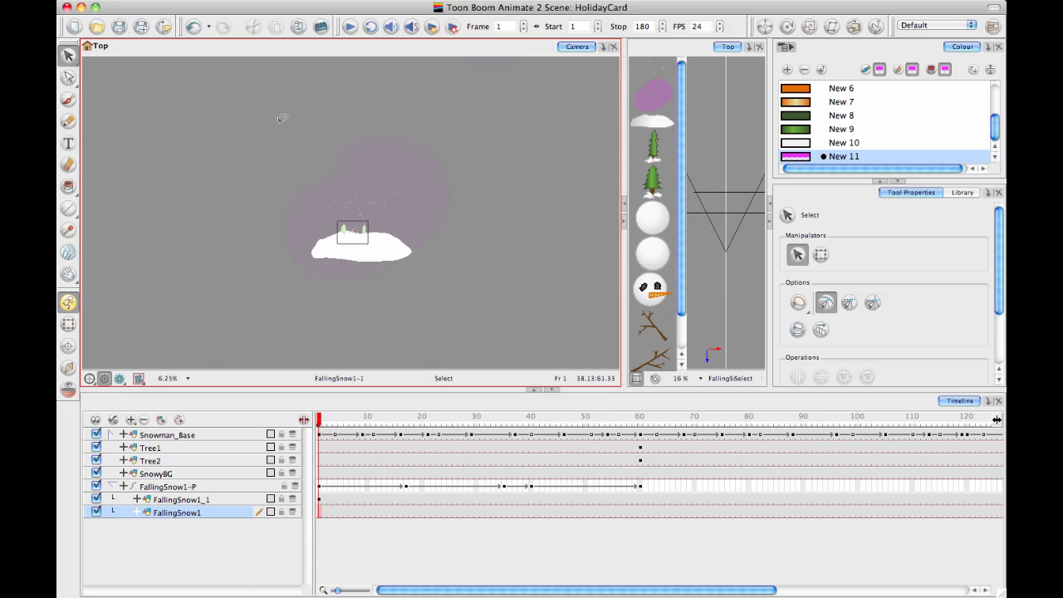
pyautogui.moveTo(282, 119)
pyautogui.mouseDown()
pyautogui.moveTo(519, 308)
pyautogui.moveTo(324, 116)
pyautogui.mouseUp()
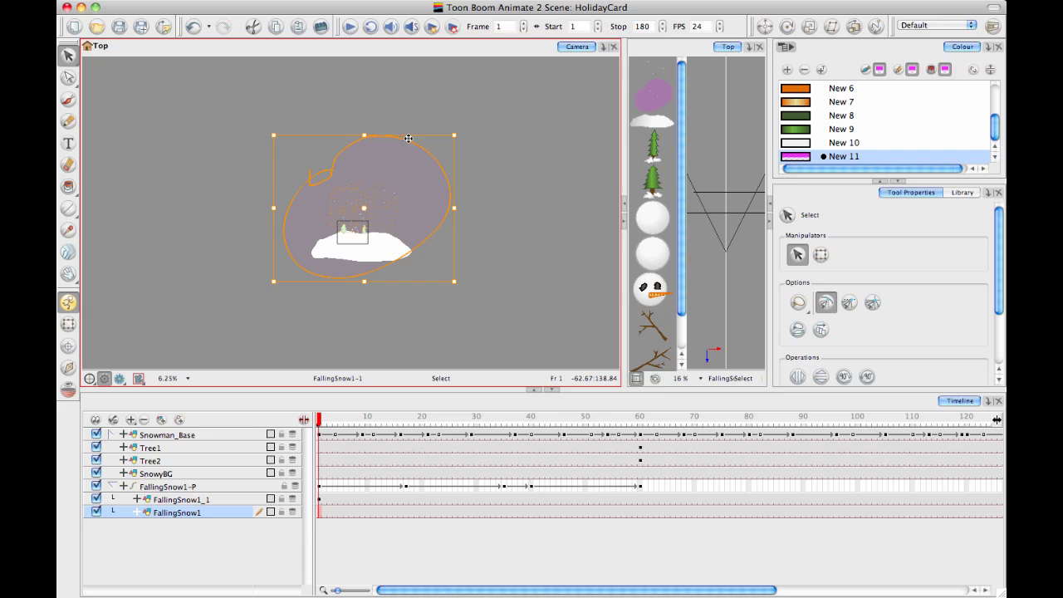
pyautogui.moveTo(437, 193)
pyautogui.mouseDown()
pyautogui.moveTo(406, 123)
pyautogui.moveTo(403, 162)
pyautogui.moveTo(425, 156)
pyautogui.mouseUp()
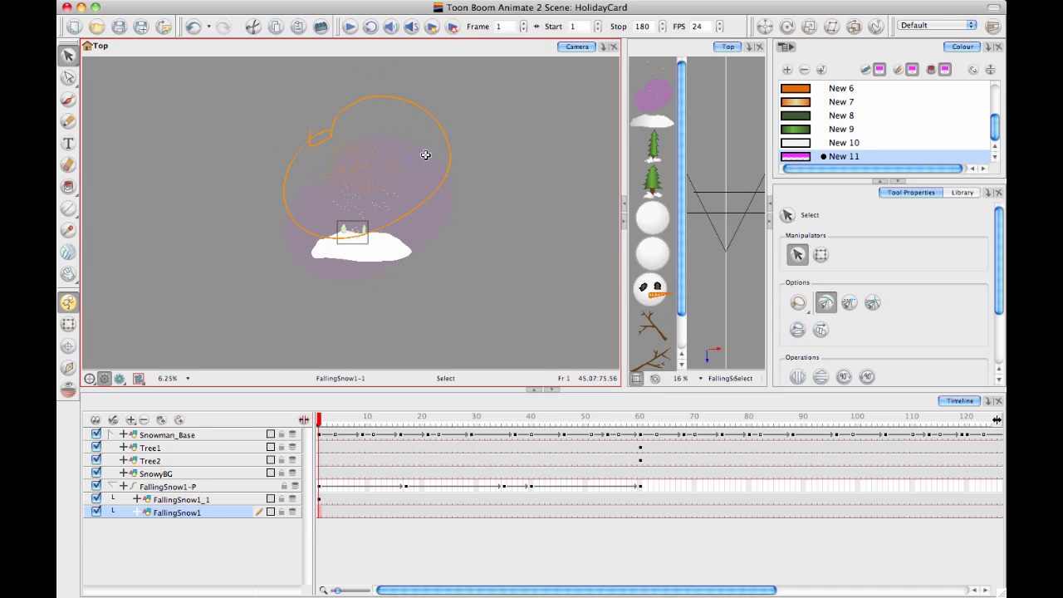
# - Examine how the raised snow copy overlaps the original snowfall around the camera frame, and clear the selection
pyautogui.press('space')
pyautogui.moveTo(432, 234); pyautogui.dragTo(432, 228)
pyautogui.press('2')
pyautogui.press('2')
pyautogui.press('2')
pyautogui.press('2')
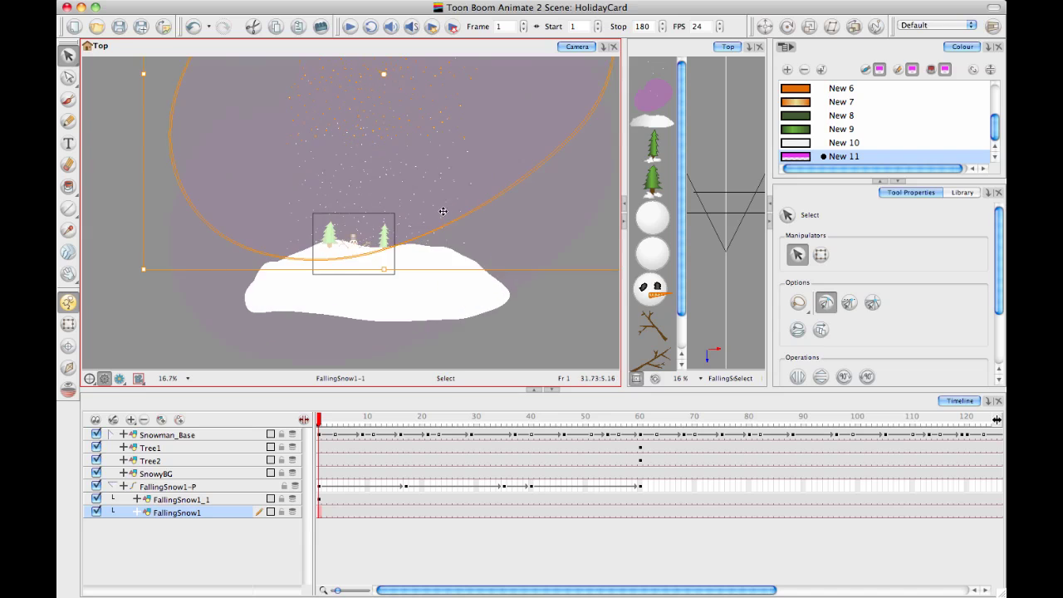
pyautogui.press('space')
pyautogui.moveTo(426, 190); pyautogui.dragTo(405, 288)
pyautogui.press('1')
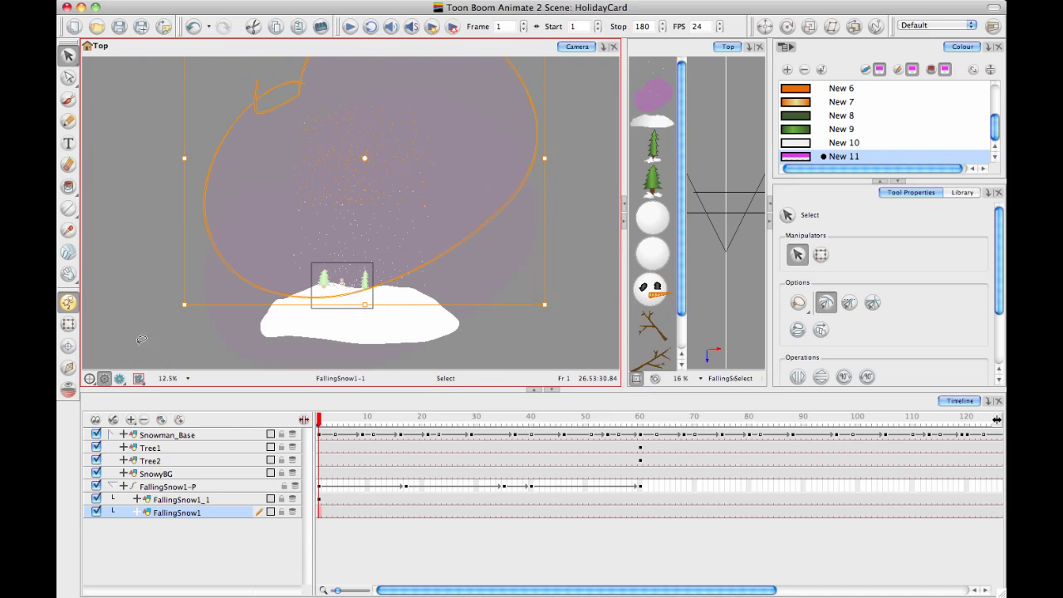
pyautogui.click(141, 339)
pyautogui.press('space')
pyautogui.moveTo(283, 232); pyautogui.dragTo(285, 216)
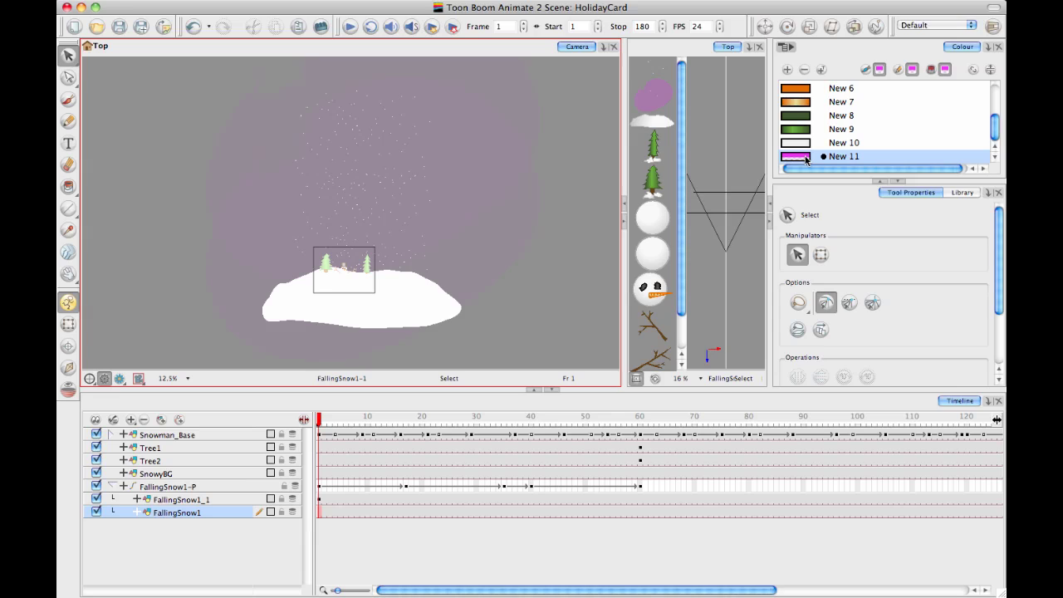
# - Set the magenta swatch's alpha to 0 to make the backing shapes fully transparent
pyautogui.doubleClick(805, 159)
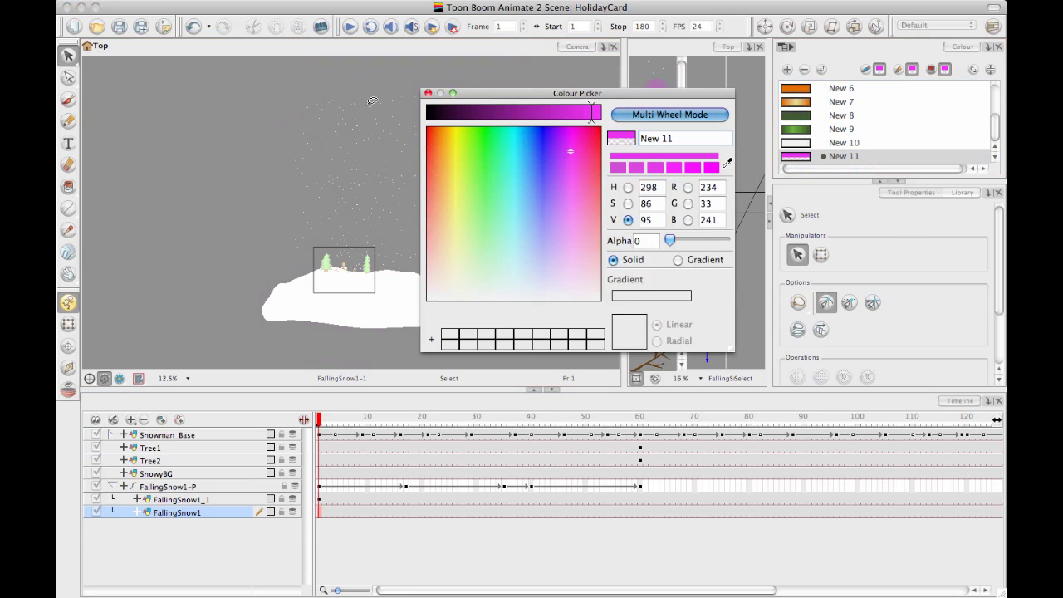
pyautogui.click(428, 92)
pyautogui.scroll(-1, 546, 67)
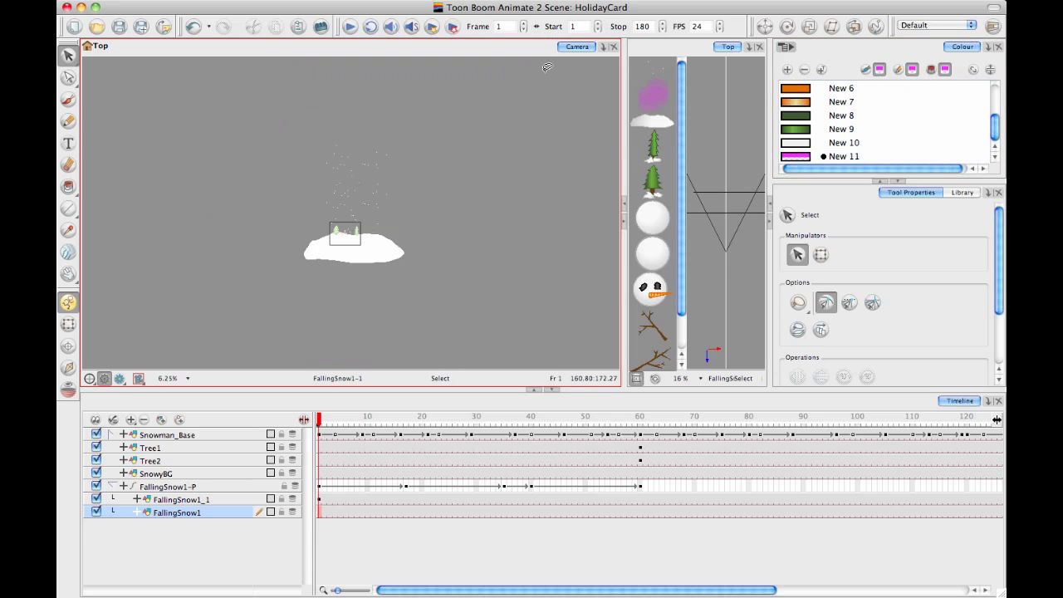
pyautogui.scroll(3, 423, 235)
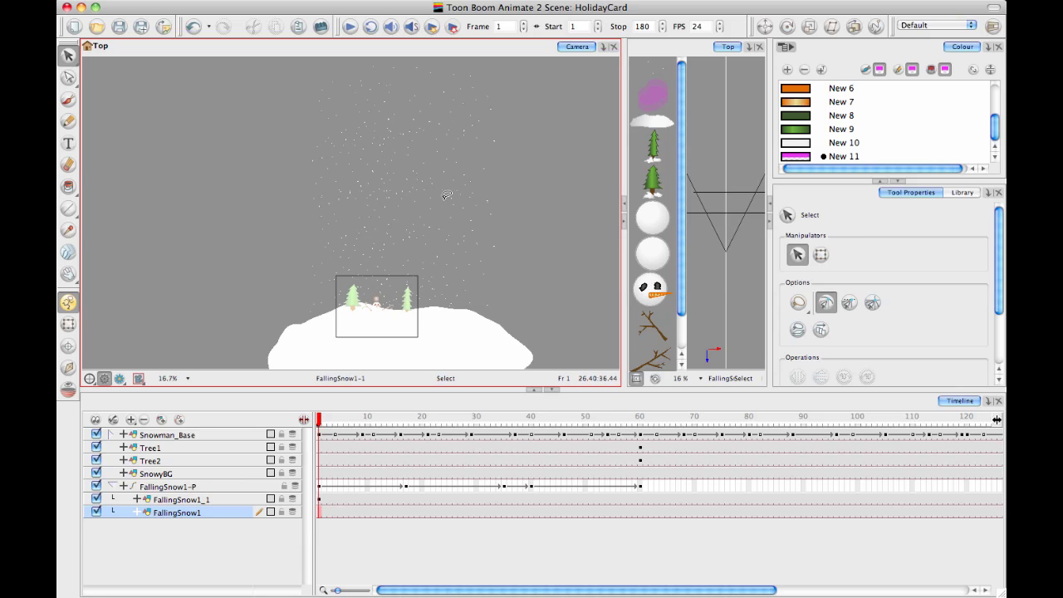
pyautogui.scroll(-1, 396, 225)
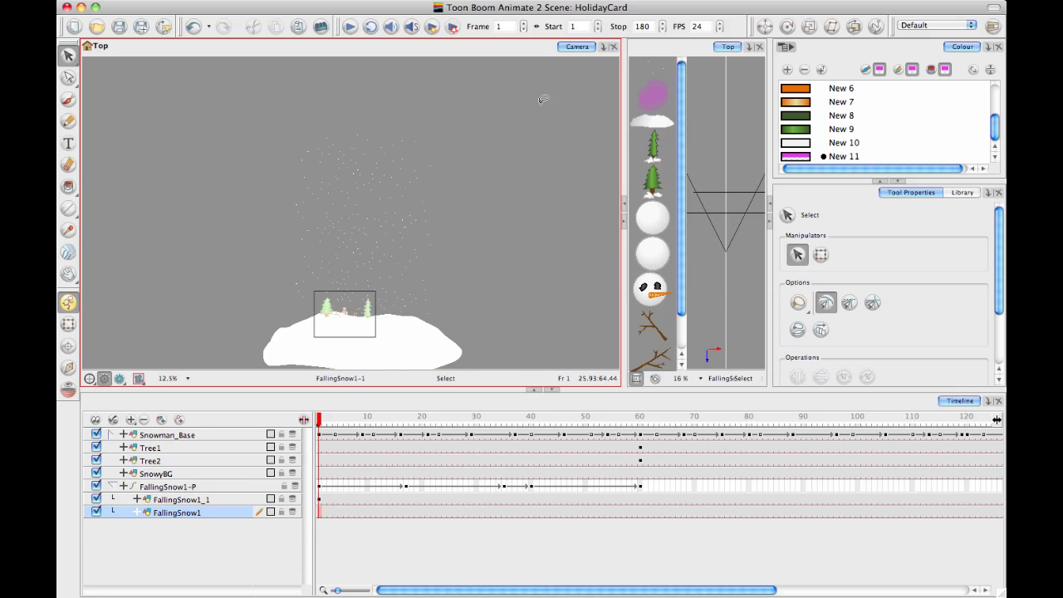
# - Copy all the FallingSnow1 artwork, hide that layer, and paste it into frame 1 of FallingSnow1_1 in place of its existing snowflakes
pyautogui.moveTo(481, 150)
pyautogui.mouseDown()
pyautogui.moveTo(468, 363)
pyautogui.moveTo(441, 174)
pyautogui.mouseUp()
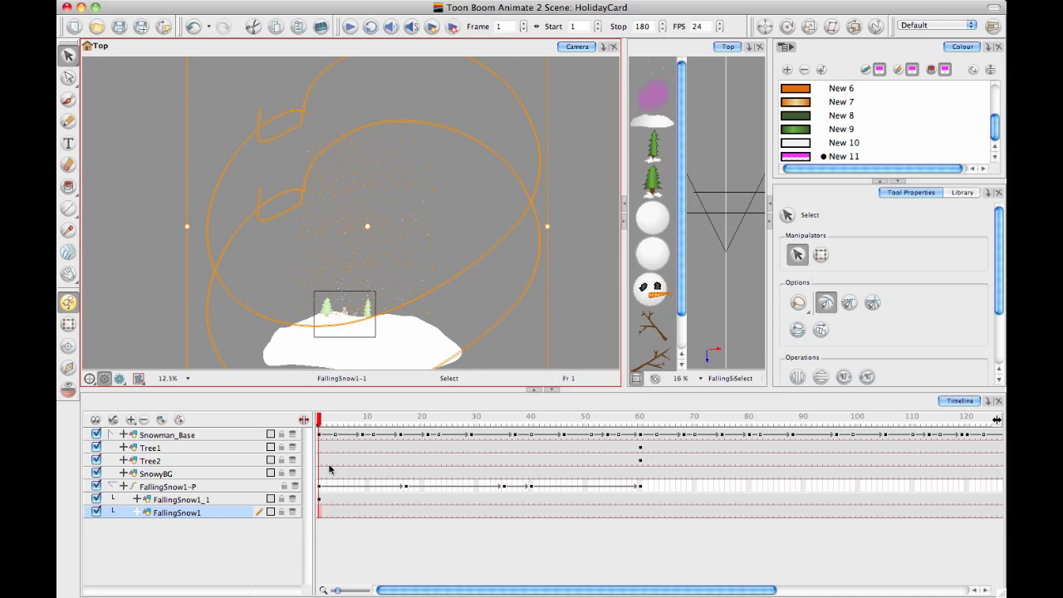
pyautogui.click(321, 499)
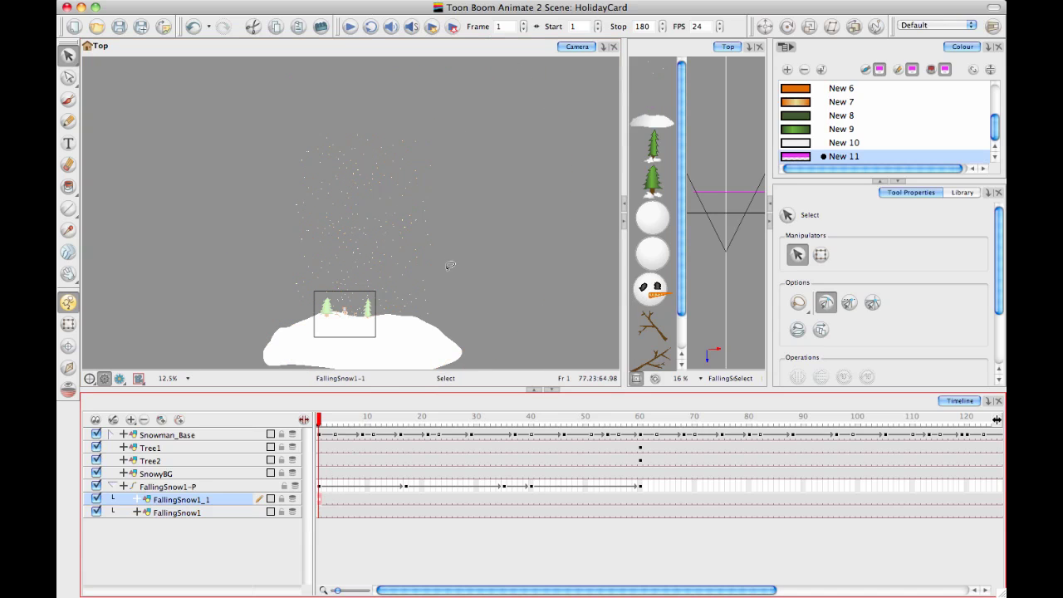
pyautogui.click(97, 513)
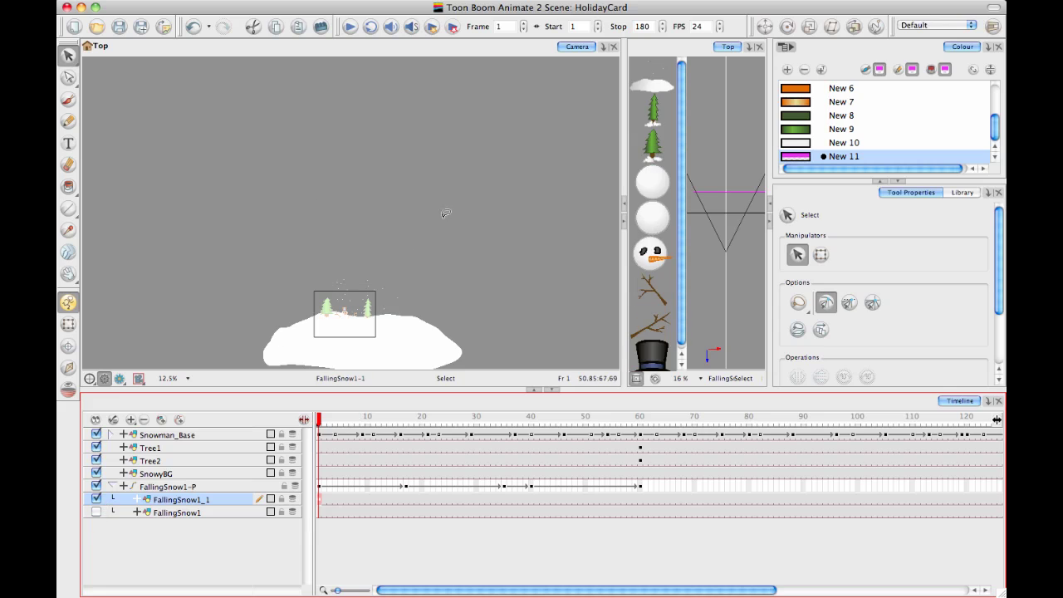
pyautogui.moveTo(439, 208); pyautogui.dragTo(429, 147)
pyautogui.press('Delete')
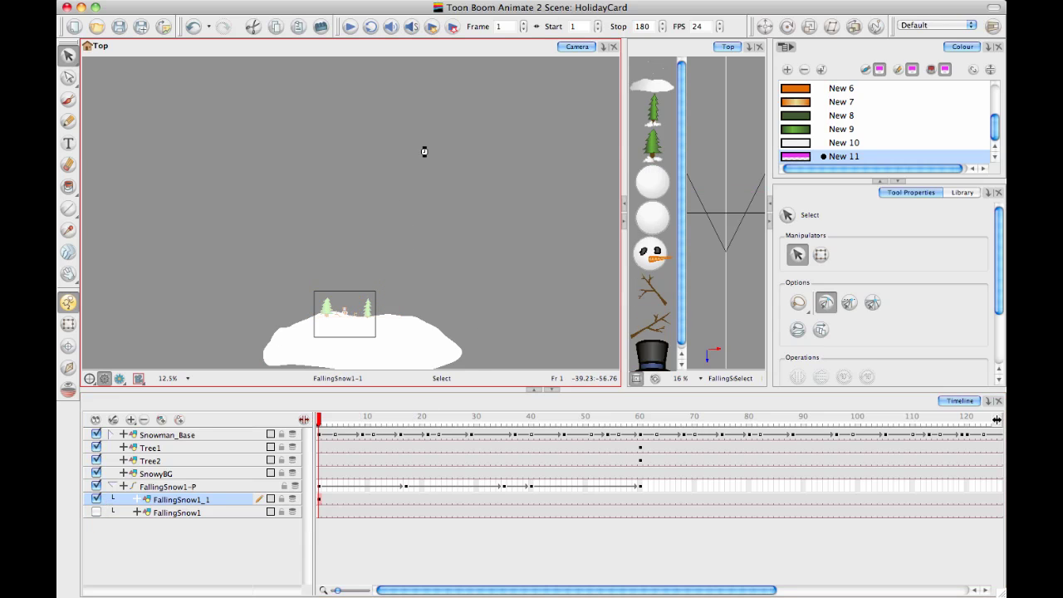
pyautogui.hotkey('ctrl', 'z')
pyautogui.press('Escape')
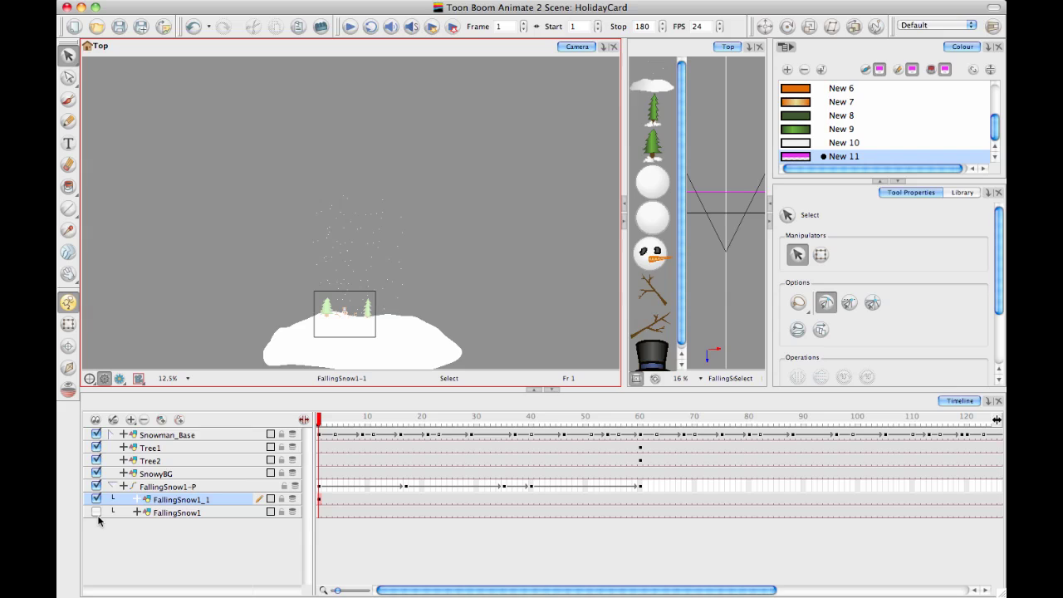
# - Show the FallingSnow1 layer again and scrub from frame 1 to frame 74 to examine the snowfall
pyautogui.click(96, 512)
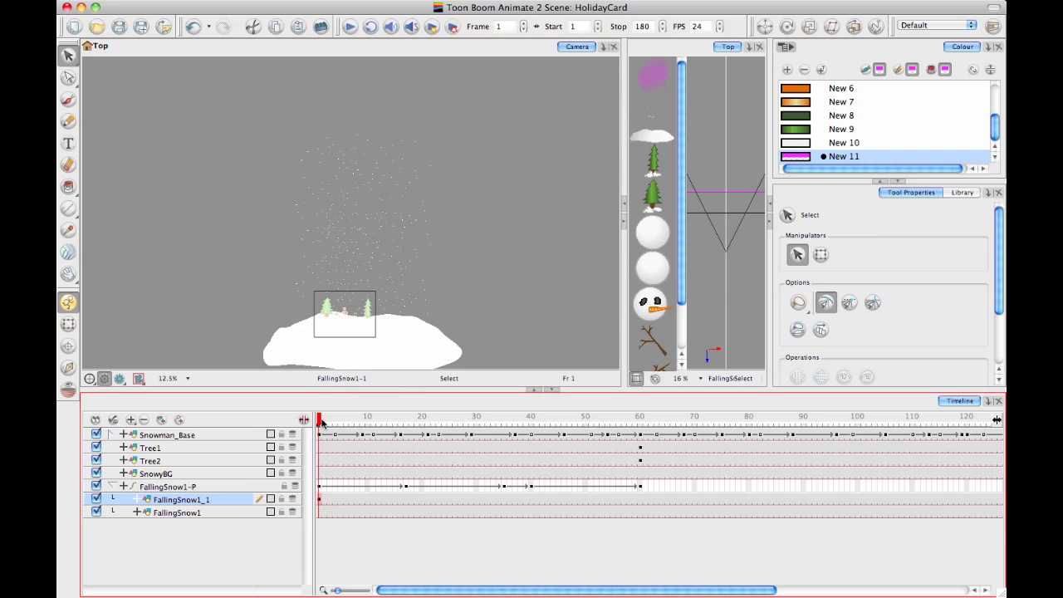
pyautogui.moveTo(322, 422); pyautogui.dragTo(715, 432)
pyautogui.press('space')
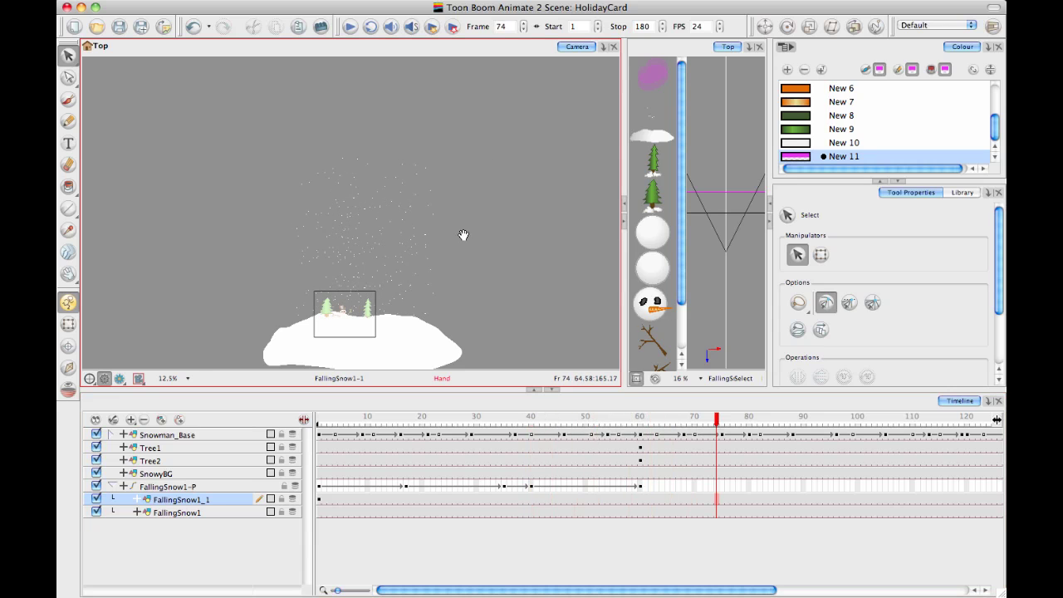
# - Examine the extent of both snow layers around the camera frame, clear the selection, and scrub from the opening frames to about frame 75
pyautogui.moveTo(463, 235); pyautogui.dragTo(458, 197)
pyautogui.press('2')
pyautogui.click(68, 324)
pyautogui.press('space')
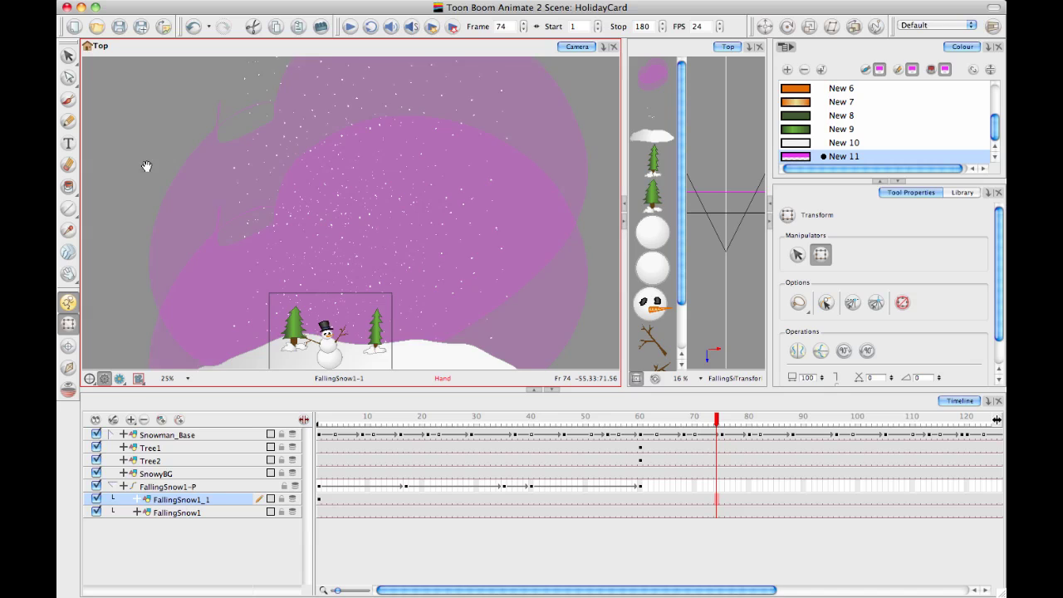
pyautogui.moveTo(145, 167); pyautogui.dragTo(155, 126)
pyautogui.click(303, 287)
pyautogui.moveTo(303, 288); pyautogui.dragTo(280, 236)
pyautogui.press('1')
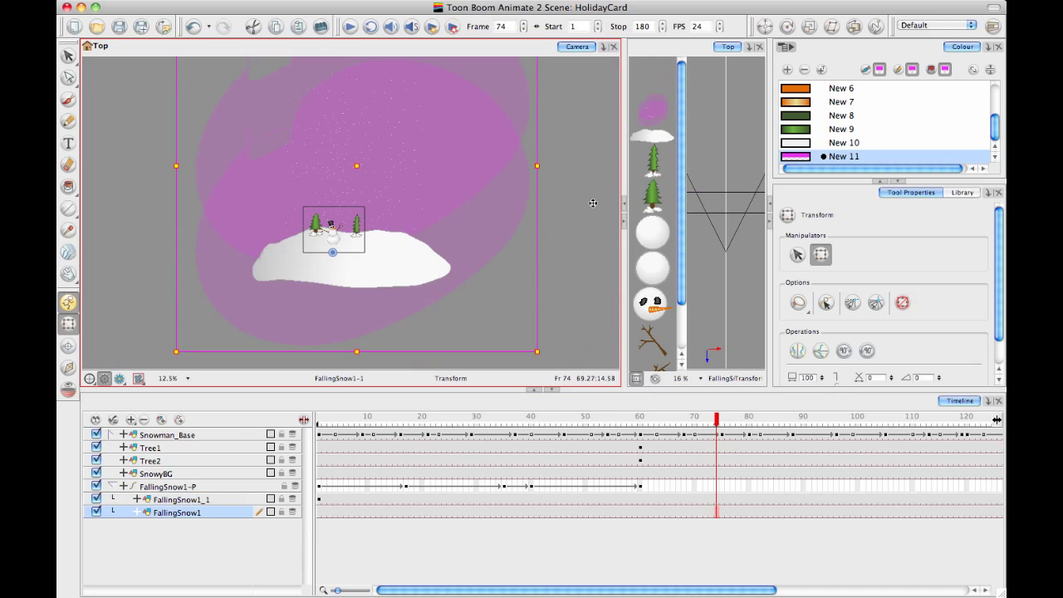
pyautogui.click(580, 275)
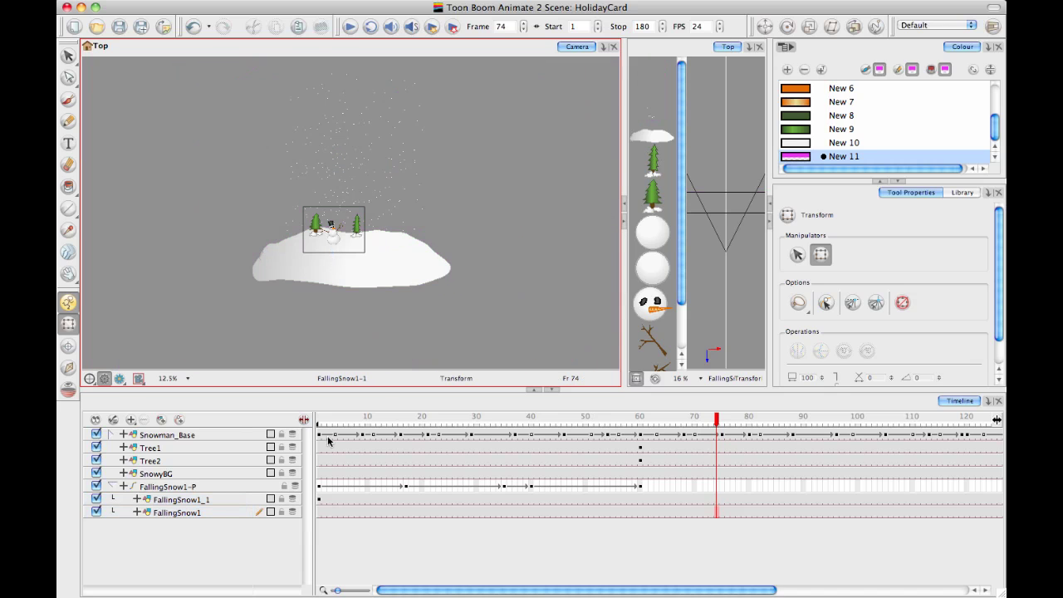
pyautogui.moveTo(326, 421); pyautogui.dragTo(726, 430)
# - Keyframe the FallingSnow1-P peg at frame 85 with the snow shifted down and slightly left, and advance to frame 99
pyautogui.moveTo(713, 589); pyautogui.dragTo(808, 588)
pyautogui.click(617, 486)
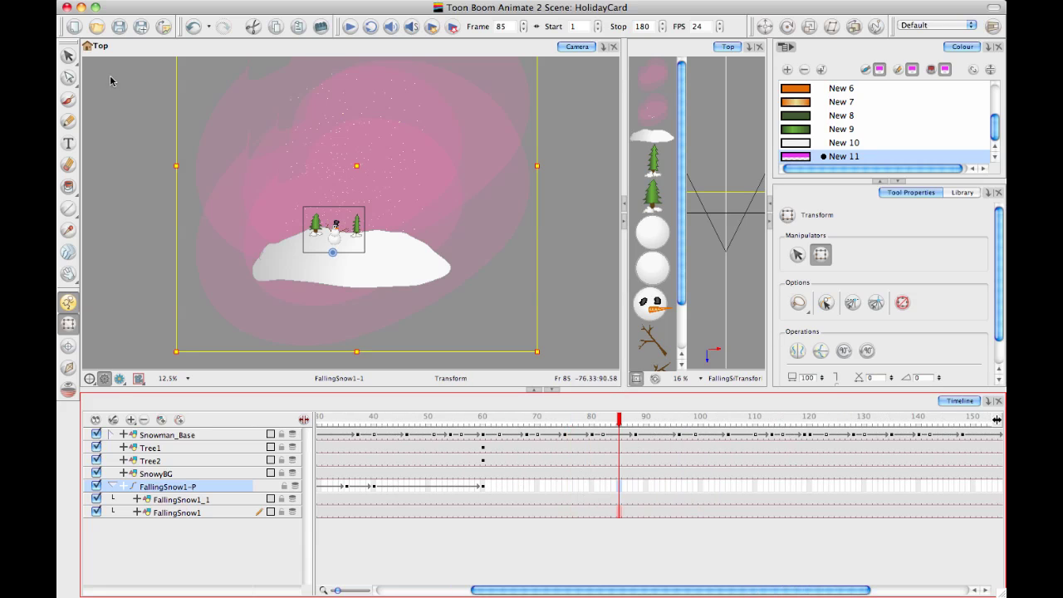
pyautogui.click(349, 176)
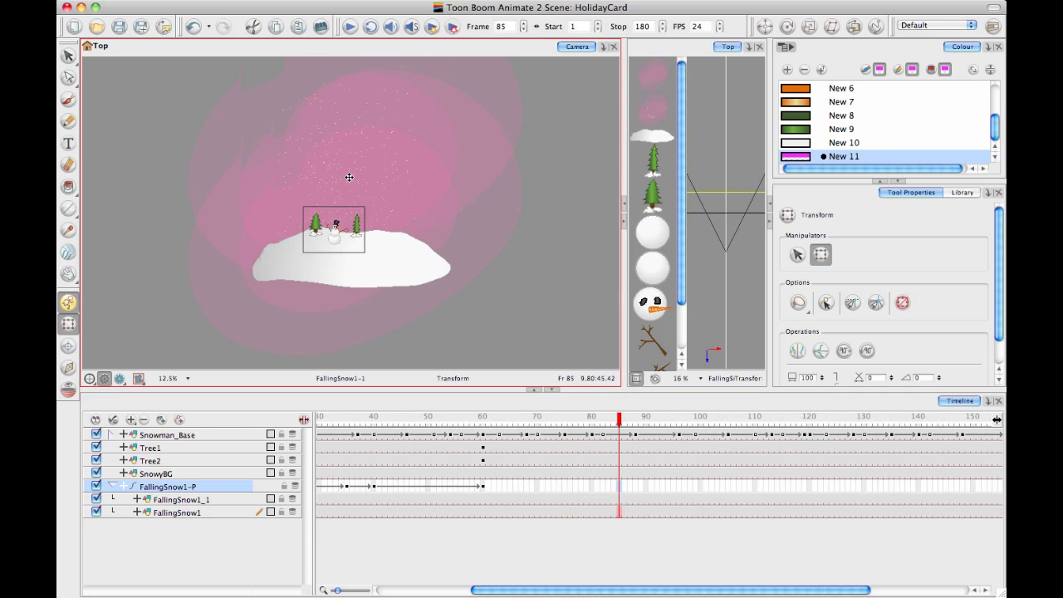
pyautogui.click(355, 181)
pyautogui.moveTo(628, 420); pyautogui.dragTo(695, 420)
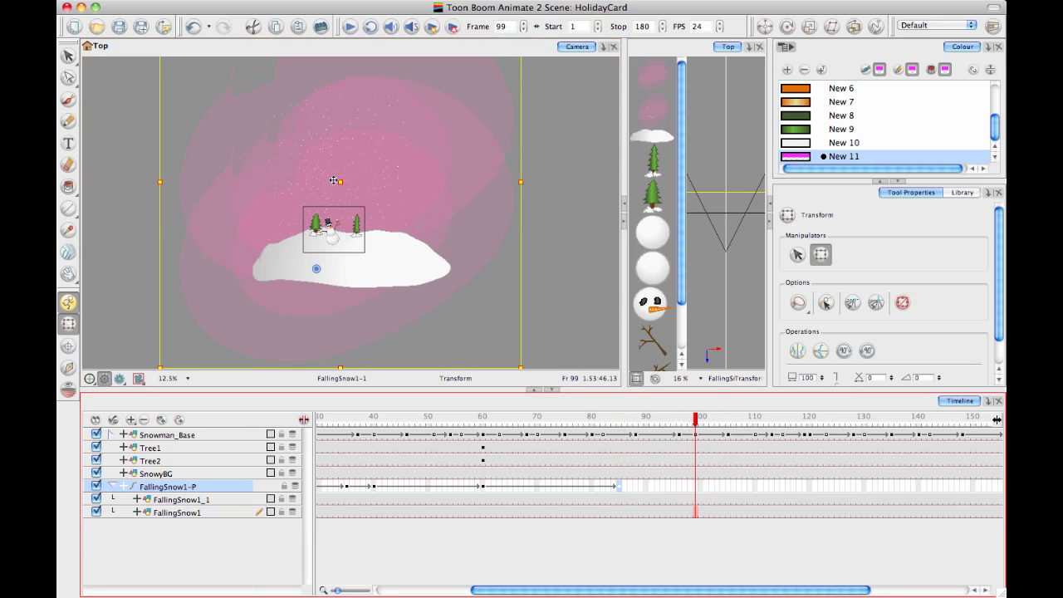